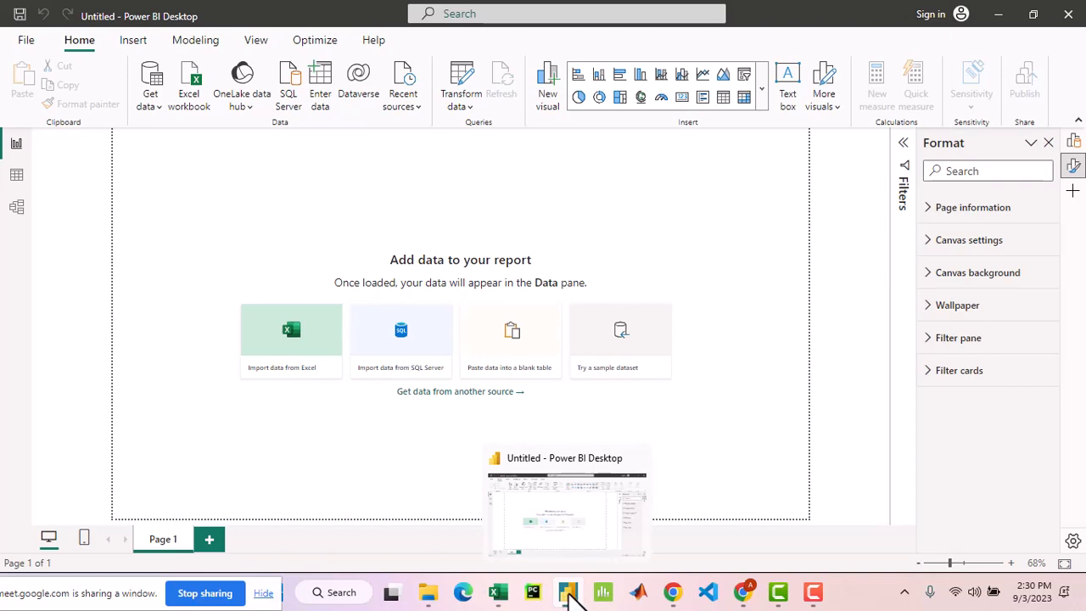
Switch to Chrome, close the "12 noon meaning" search tab beside the Google Meet call, and return to Power BI Desktop.
left_click(744, 594)
left_click(238, 12)
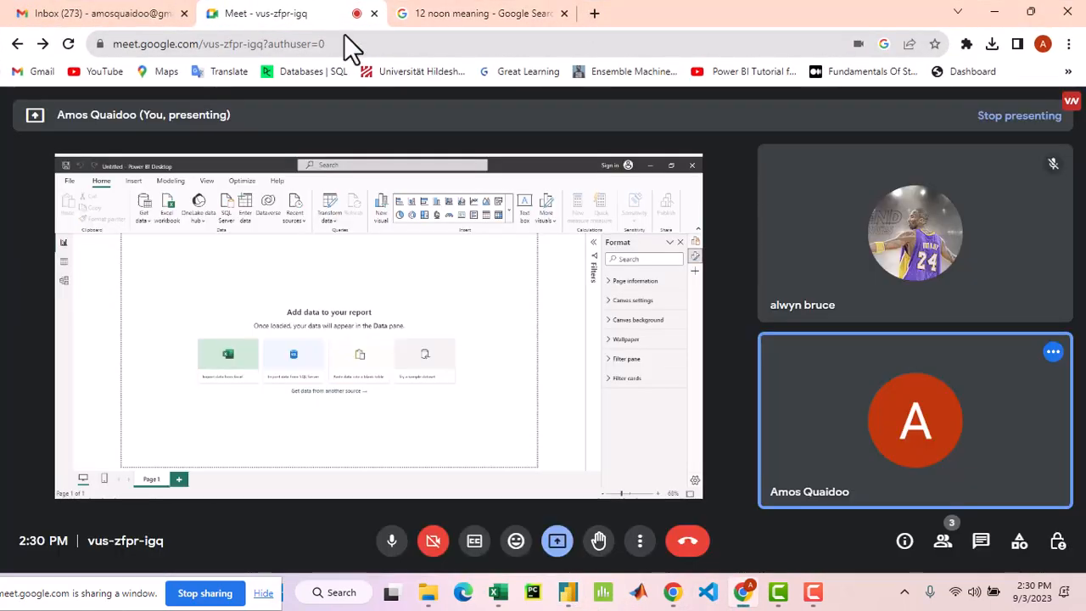
left_click(563, 13)
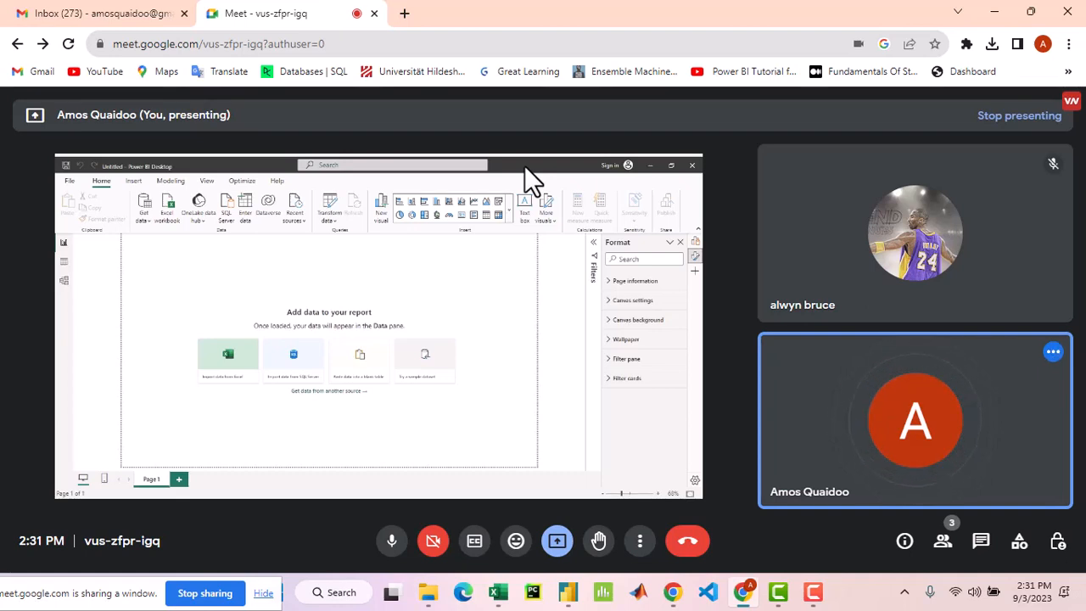
left_click(569, 594)
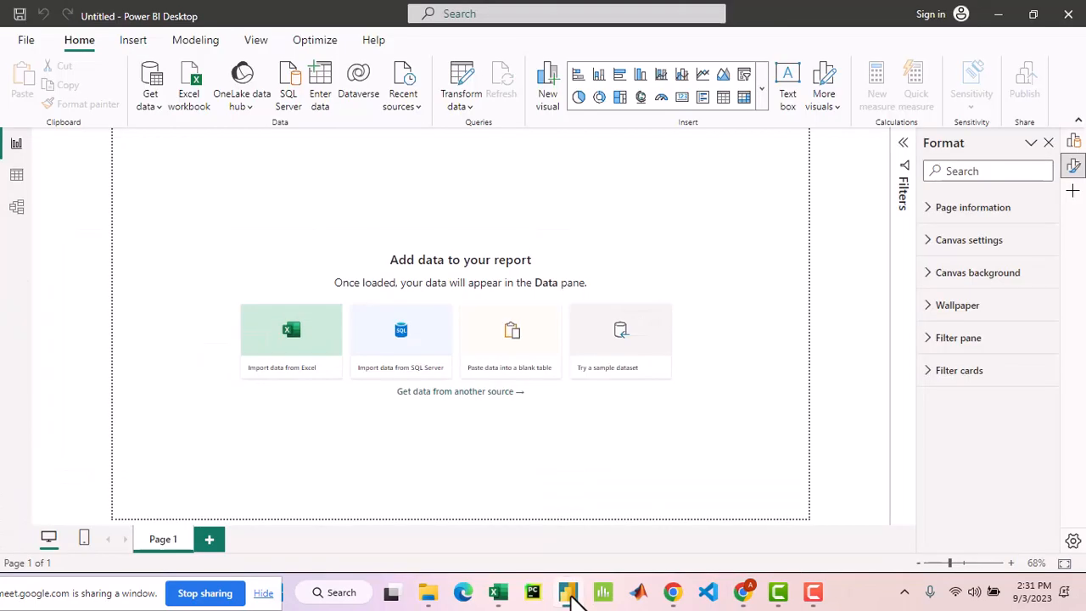
Switch to the Power Query Editor.xlsx workbook in Excel and examine the Purchase Tracker, Pivot Table and Puchase Overview sheets.
left_click(499, 594)
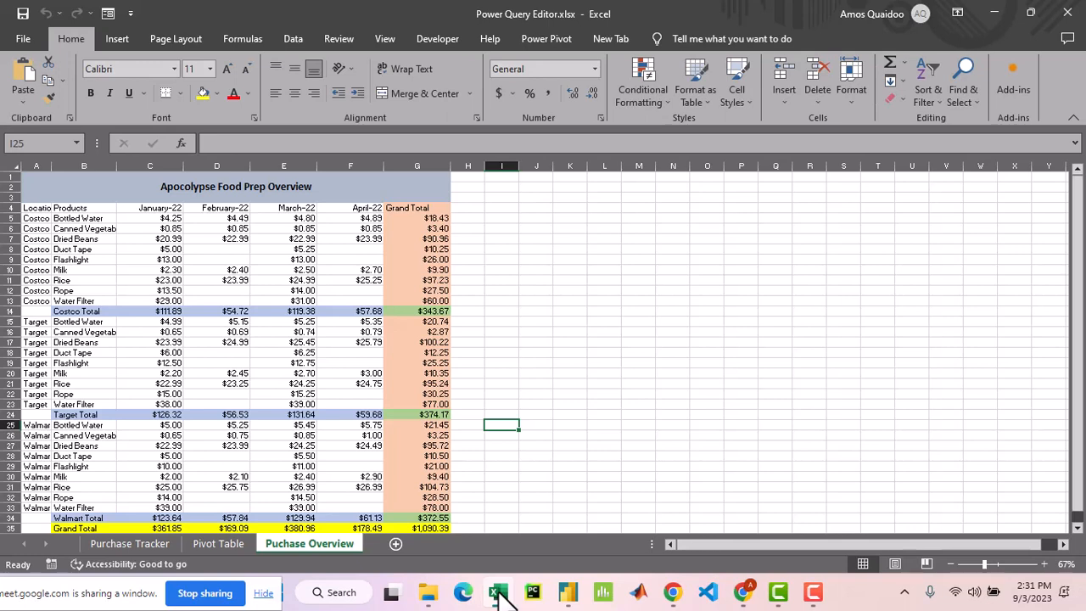
left_click(139, 545)
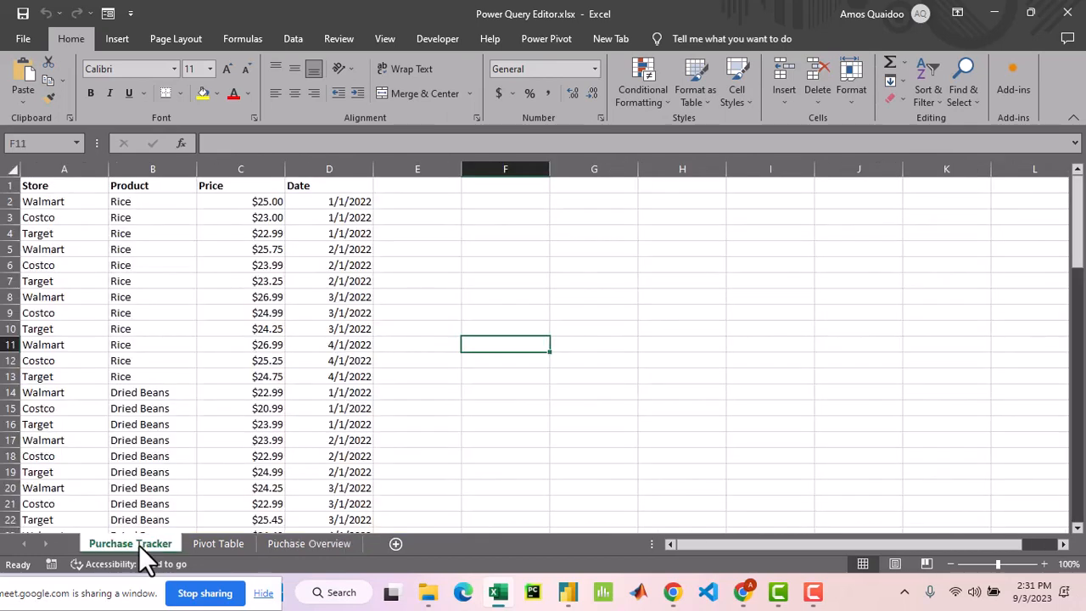
left_click(212, 544)
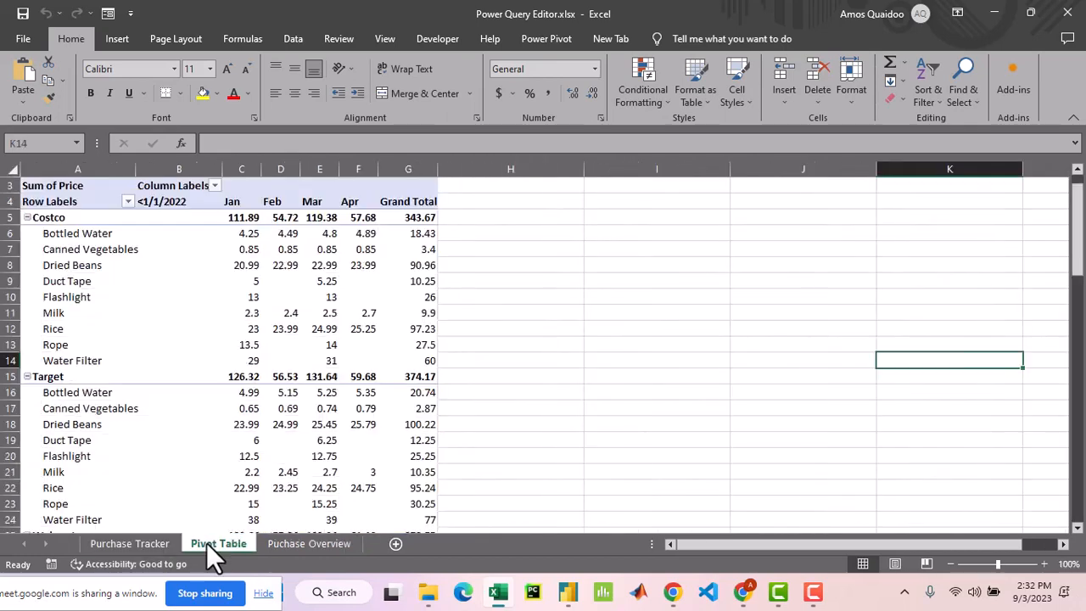
left_click(313, 543)
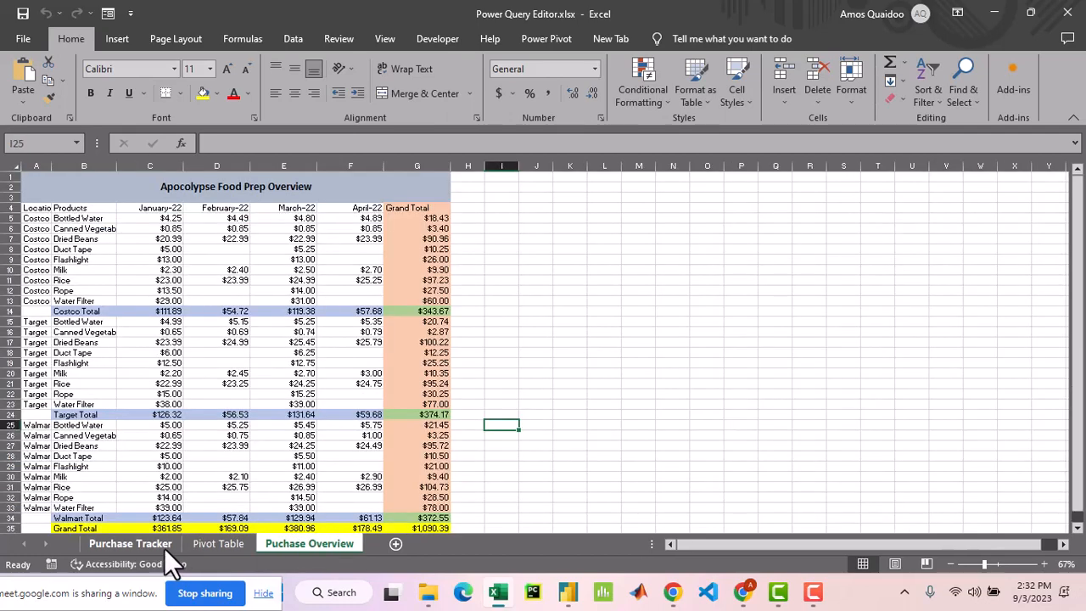
left_click(227, 544)
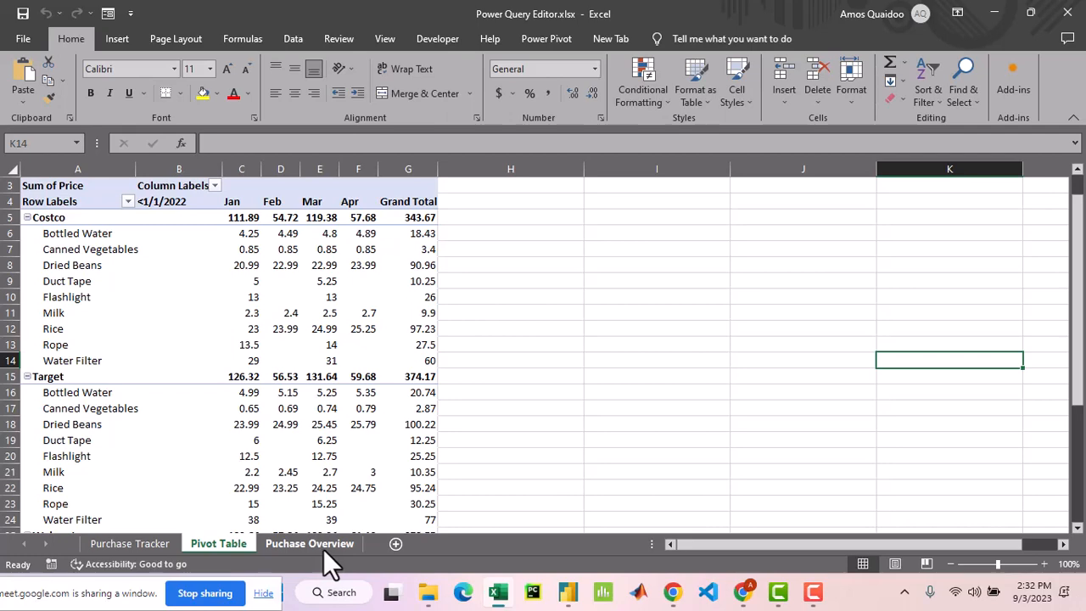
left_click(144, 544)
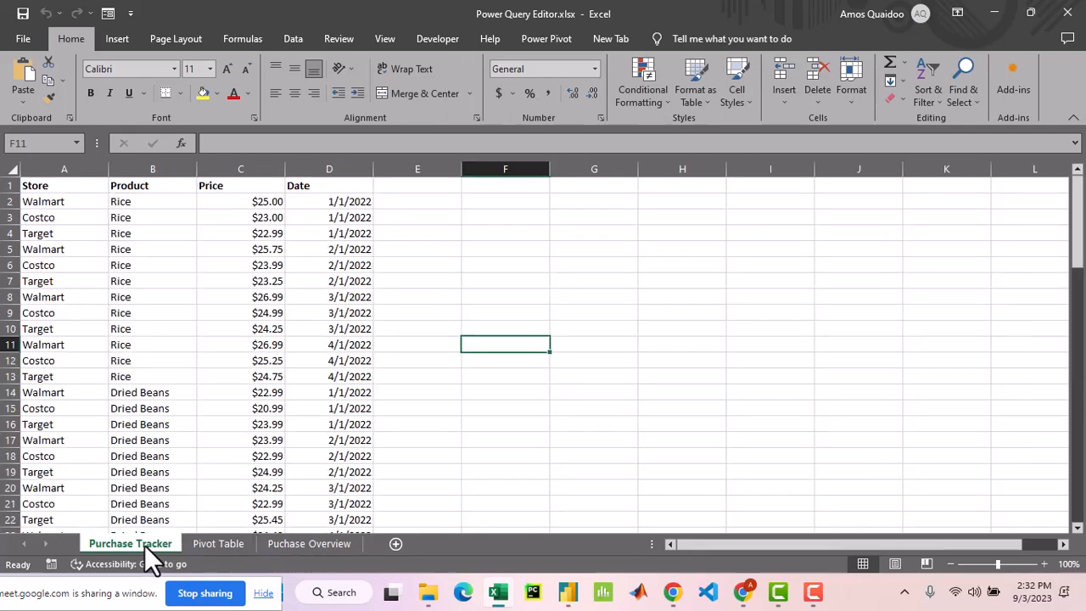
left_click(208, 544)
left_click(293, 543)
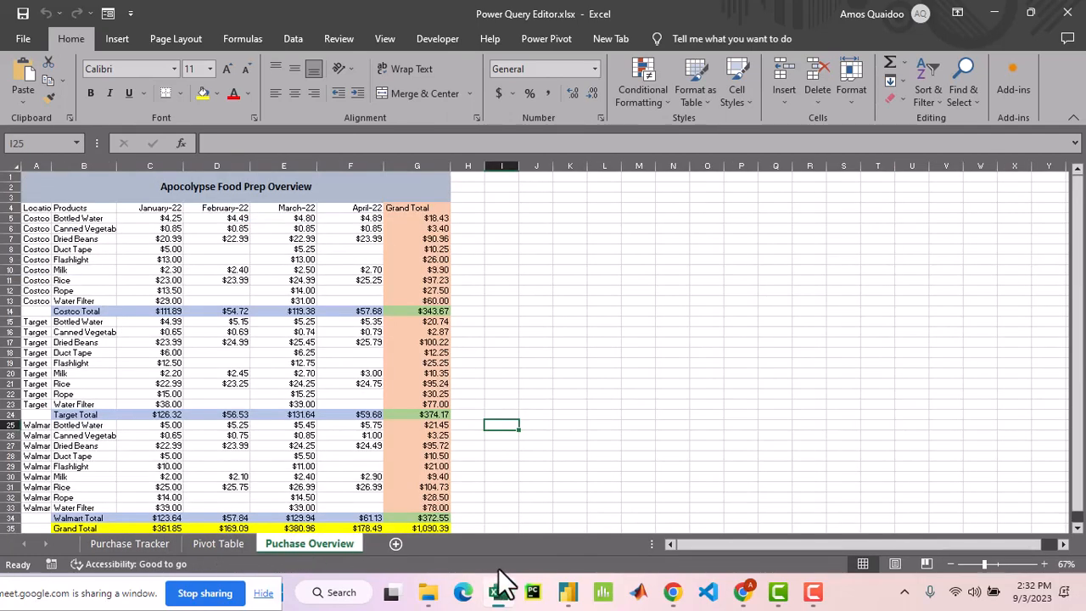
Switch to Power BI Desktop, start a Text/CSV import and browse to the Power BI folder inside Data Content on the Desktop.
left_click(568, 594)
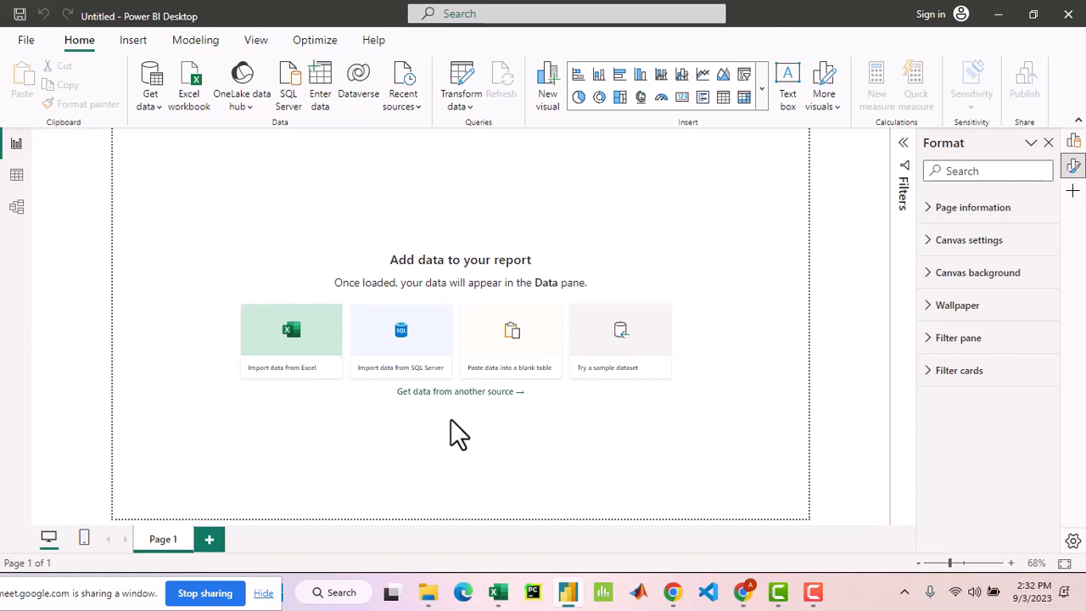
left_click(155, 94)
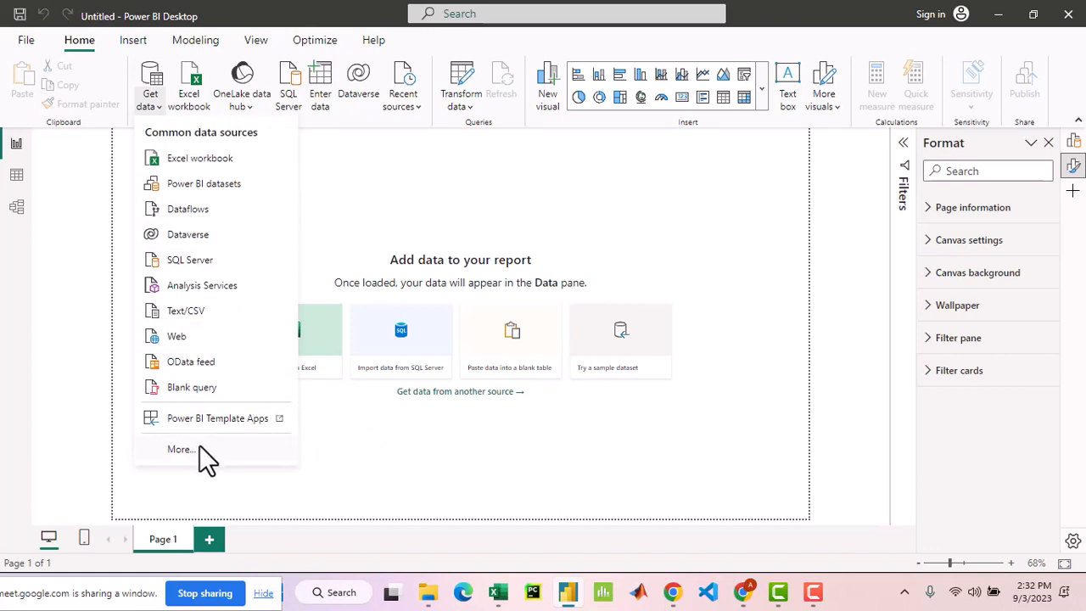
left_click(202, 311)
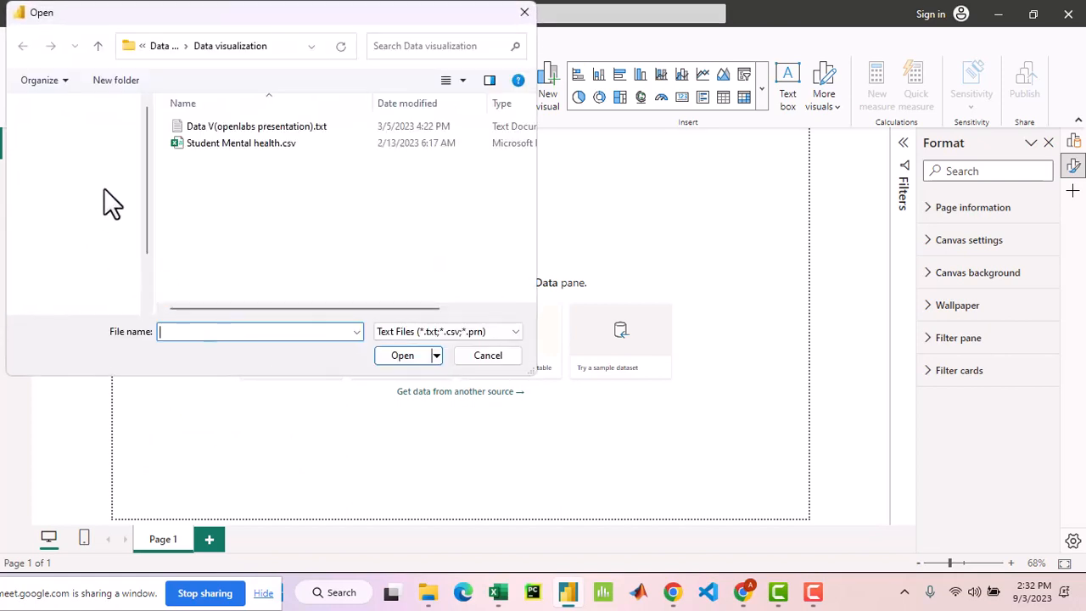
left_click(90, 145)
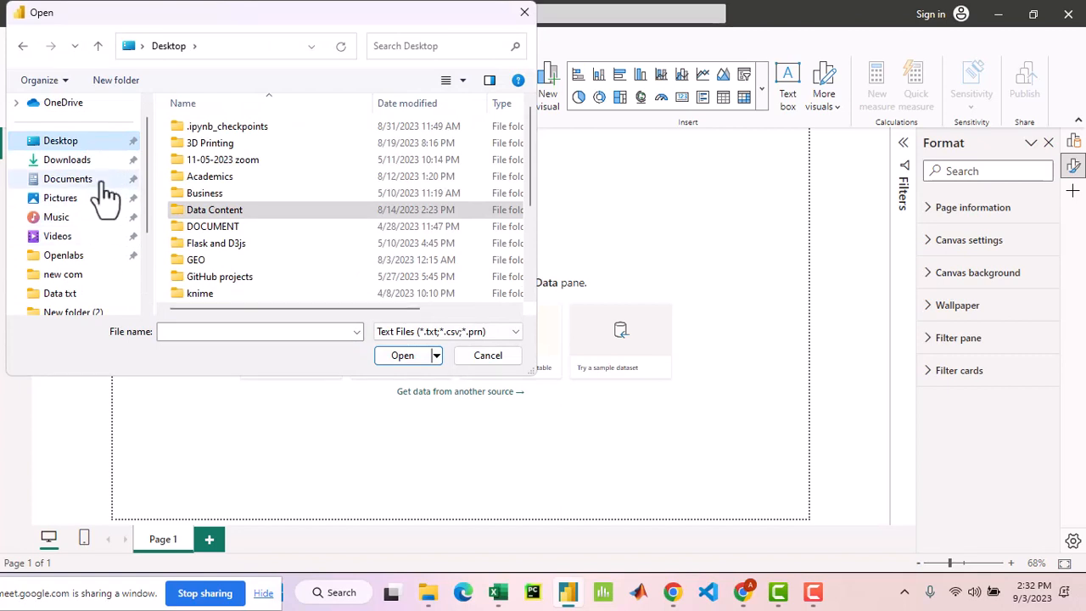
left_click(239, 213)
double_click(238, 219)
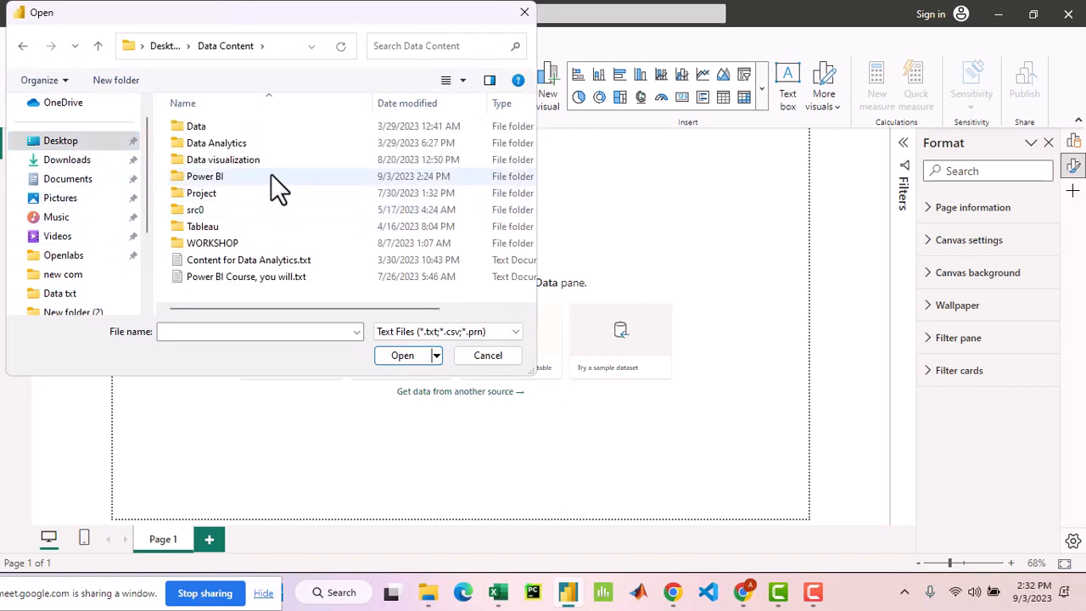
double_click(271, 174)
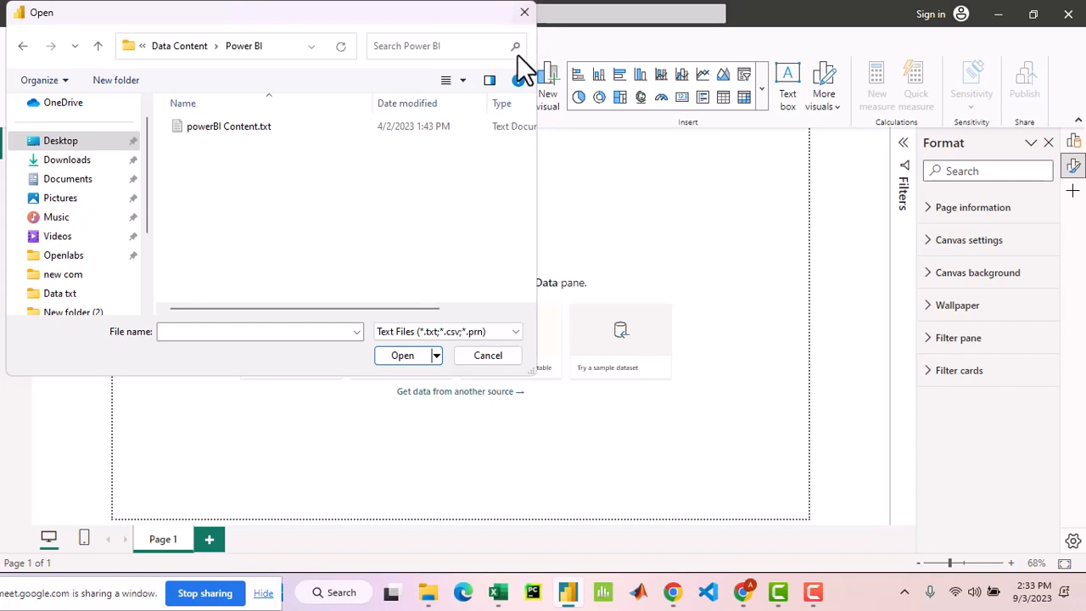
Show all file types in the folder and open Power Query Editor.xlsx as the data source.
left_click(491, 335)
left_click(462, 360)
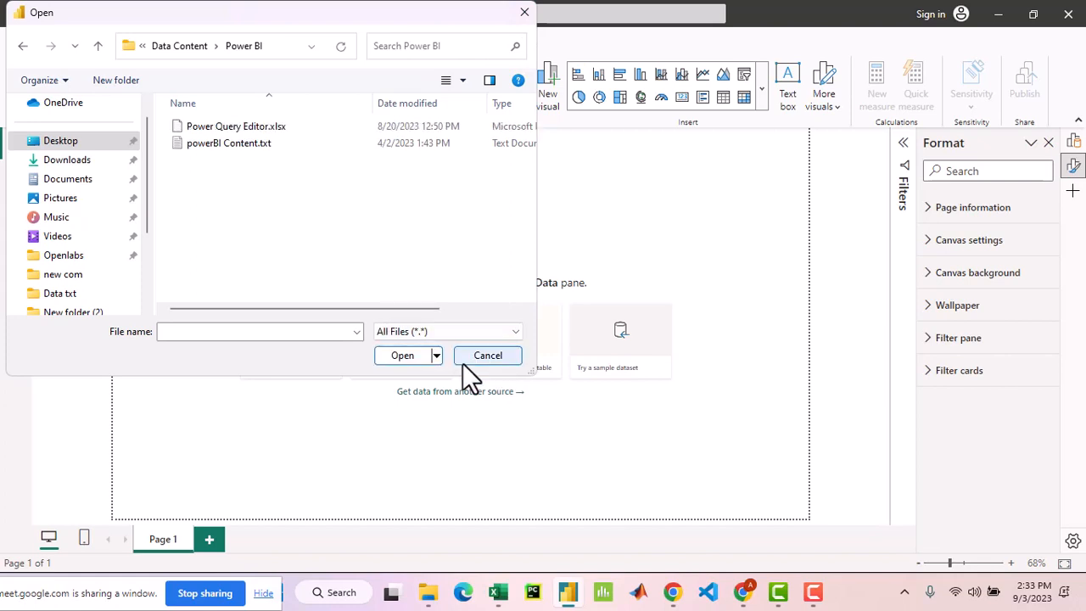
left_click(272, 129)
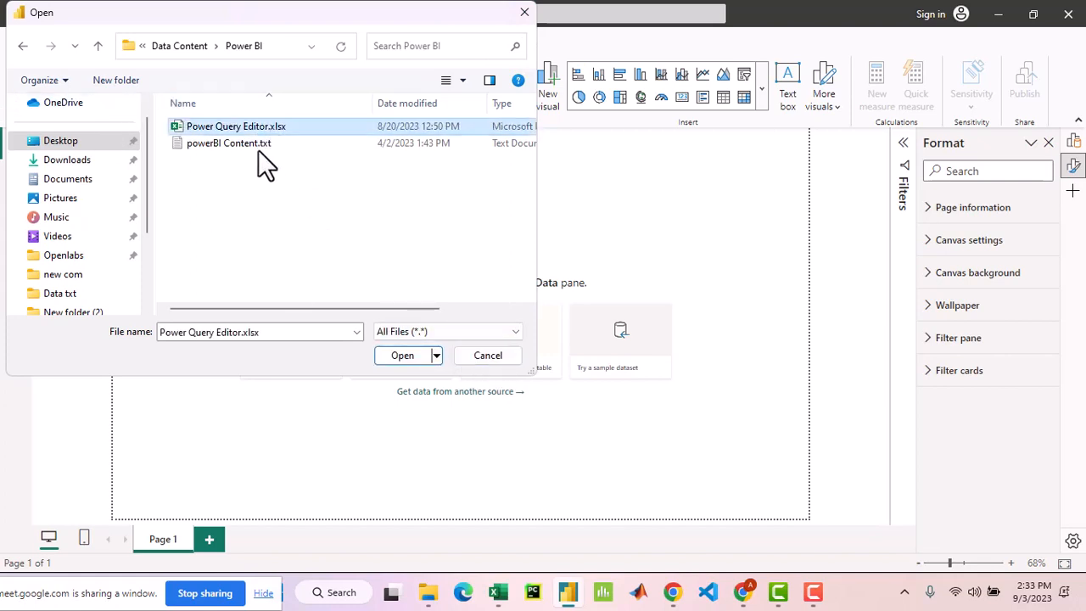
left_click(408, 354)
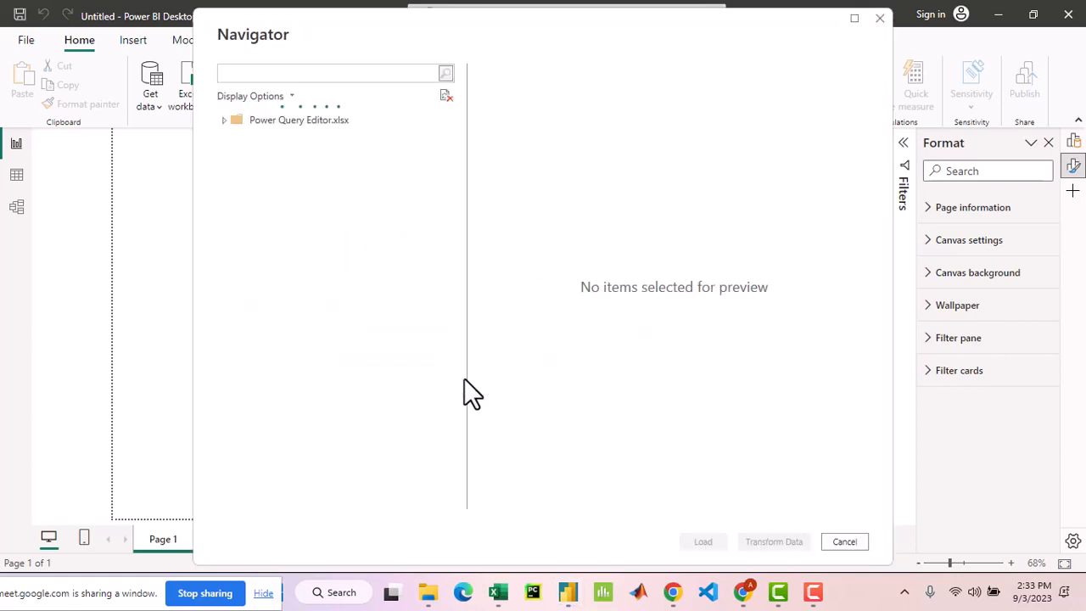
Expand the workbook in the Navigator and preview the data of the Pivot Table, Puchase Overview and Purchase Tracker sheets.
left_click(224, 120)
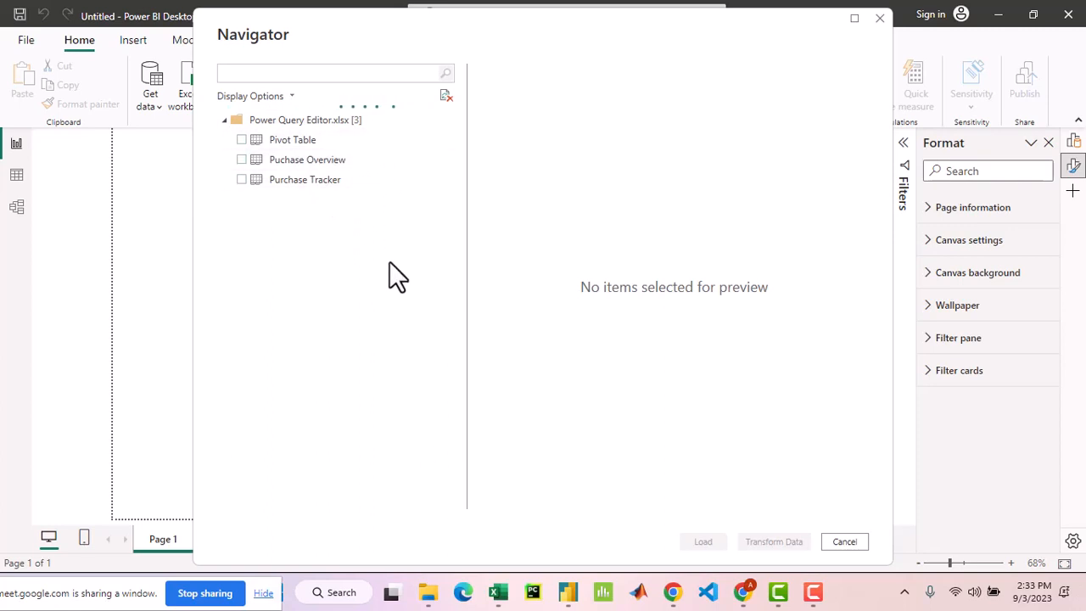
left_click(366, 143)
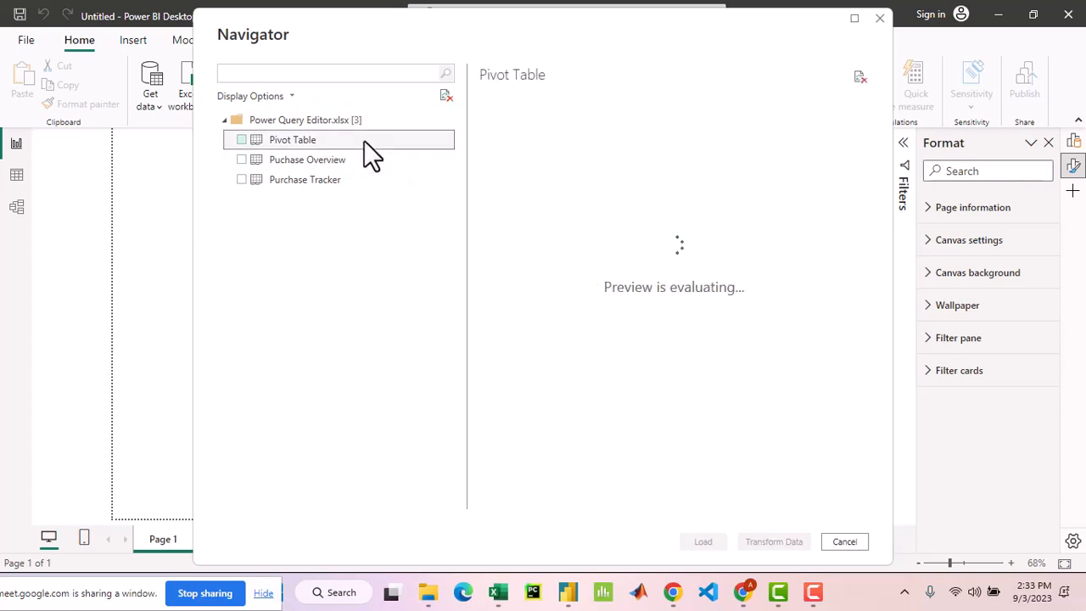
scroll(662, 365, "down", 3)
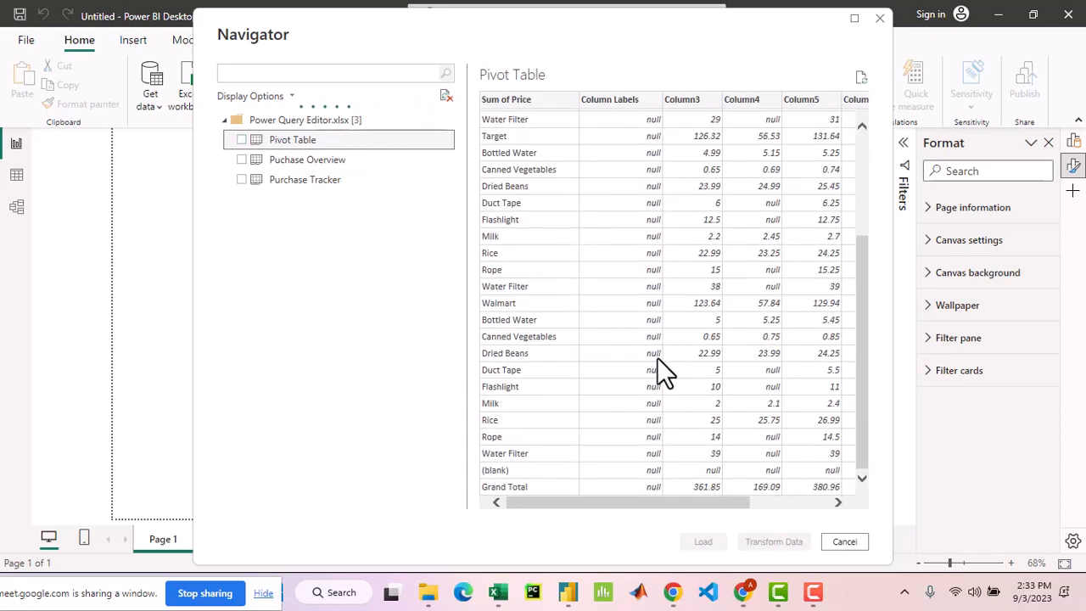
scroll(644, 362, "up", 3)
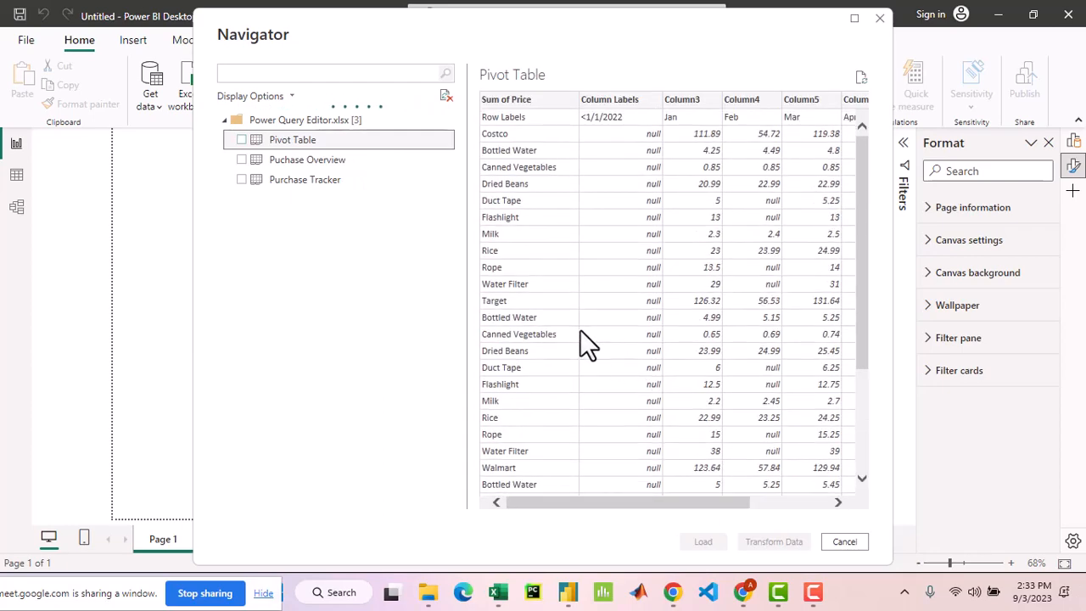
left_click(367, 164)
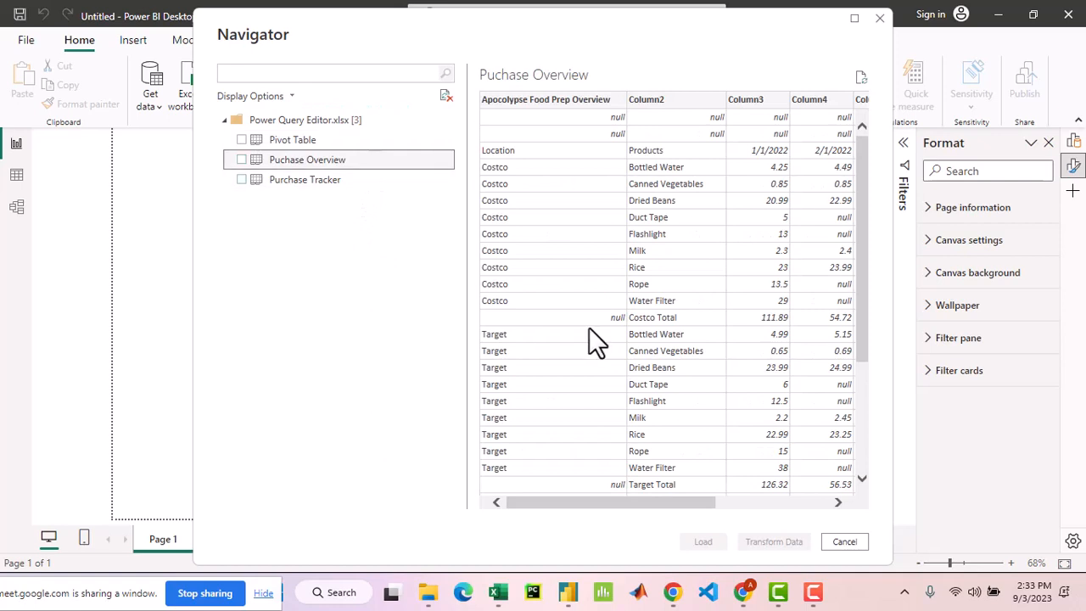
scroll(589, 328, "down", 5)
left_click(339, 140)
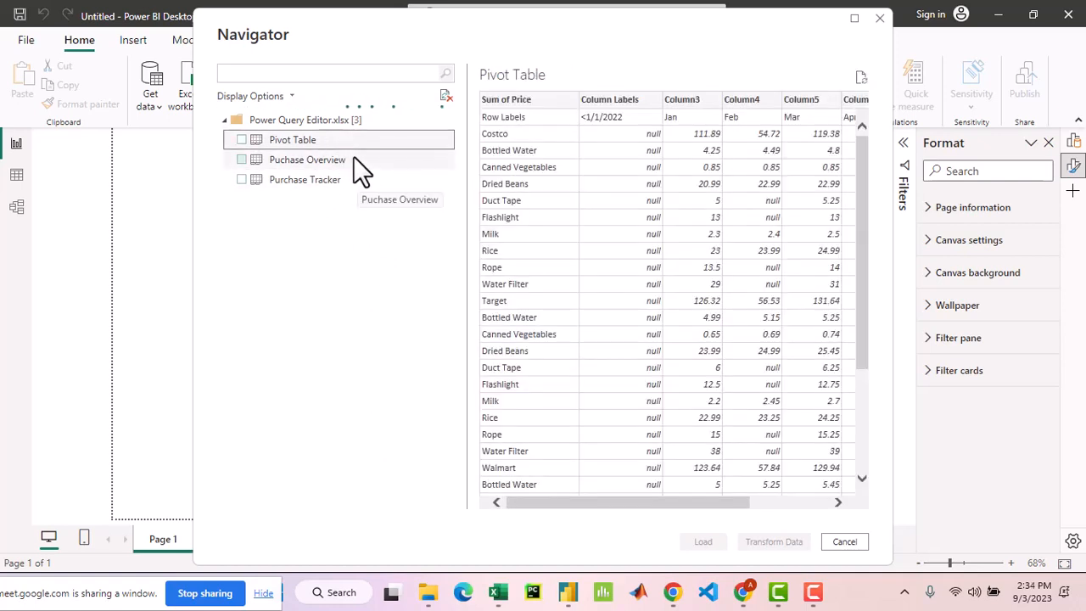
left_click(360, 164)
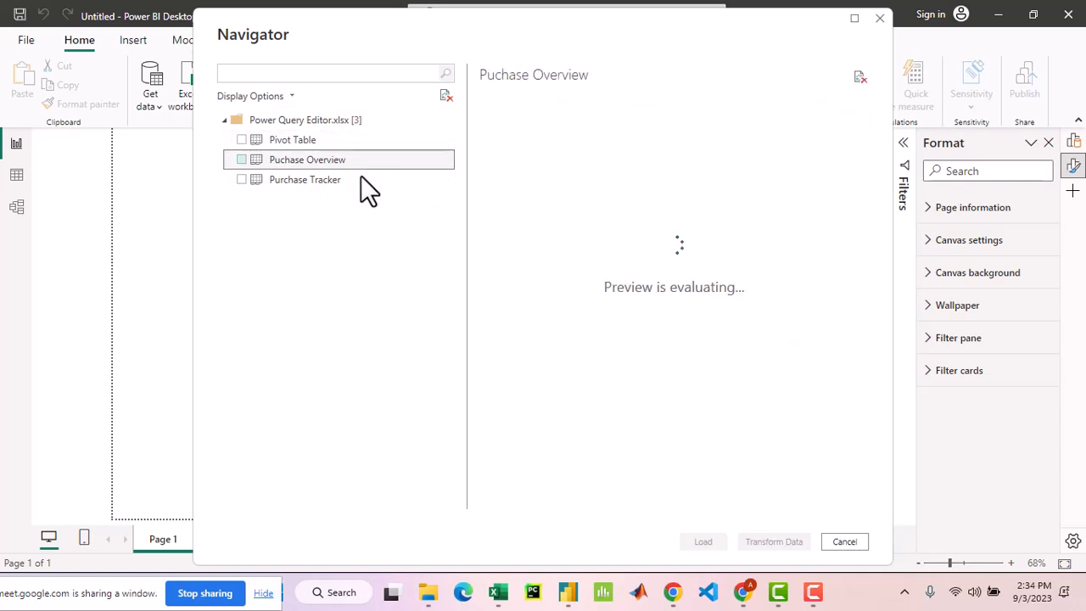
left_click(361, 182)
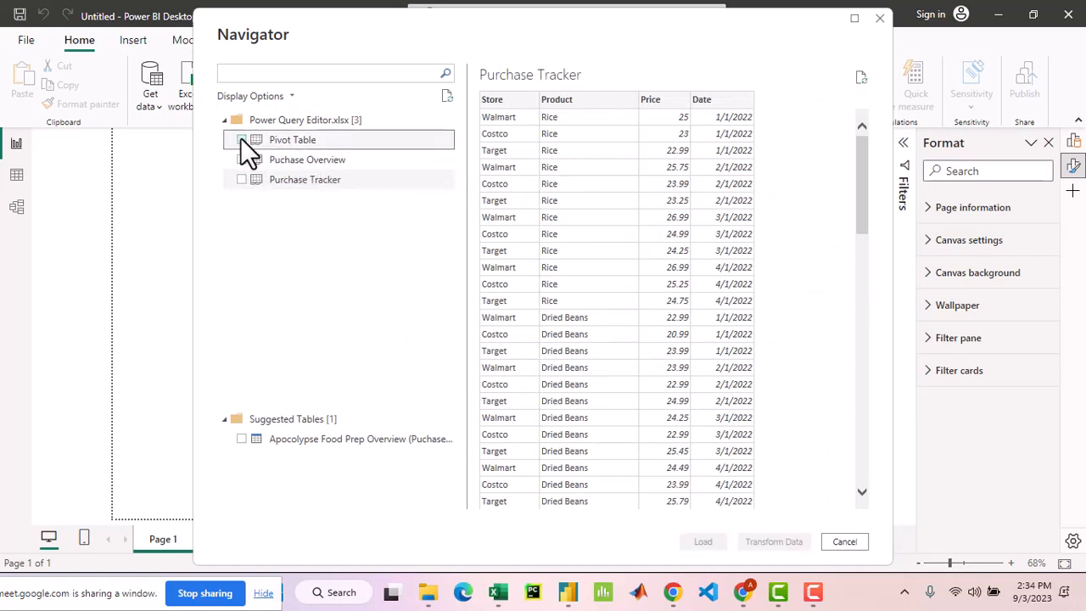
Select the Pivot Table and Puchase Overview sheets for import and open them for transformation in Power Query Editor.
left_click(243, 158)
left_click(242, 158)
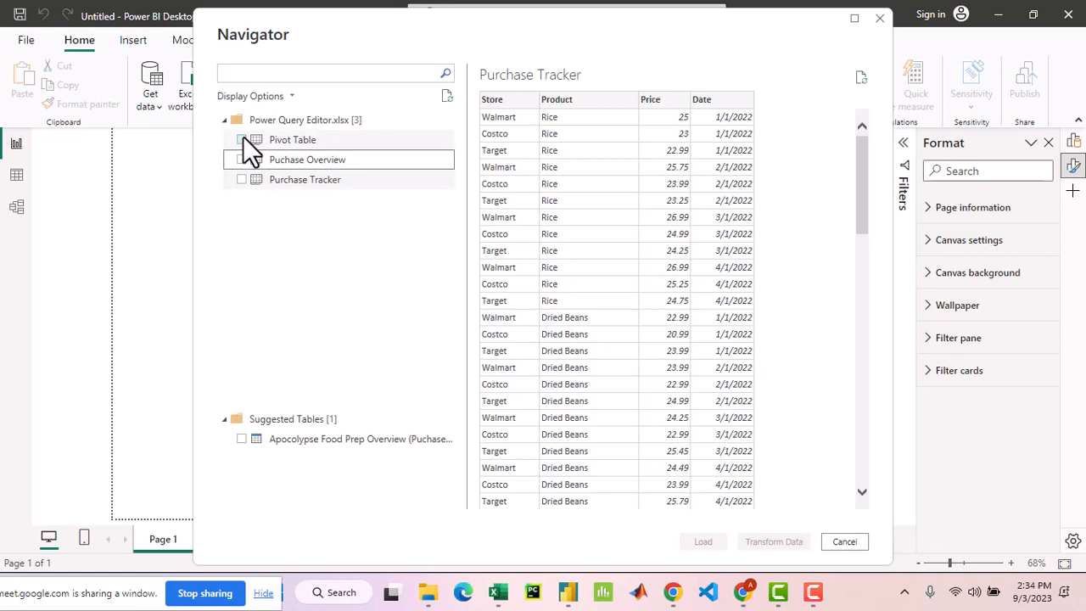
left_click(242, 139)
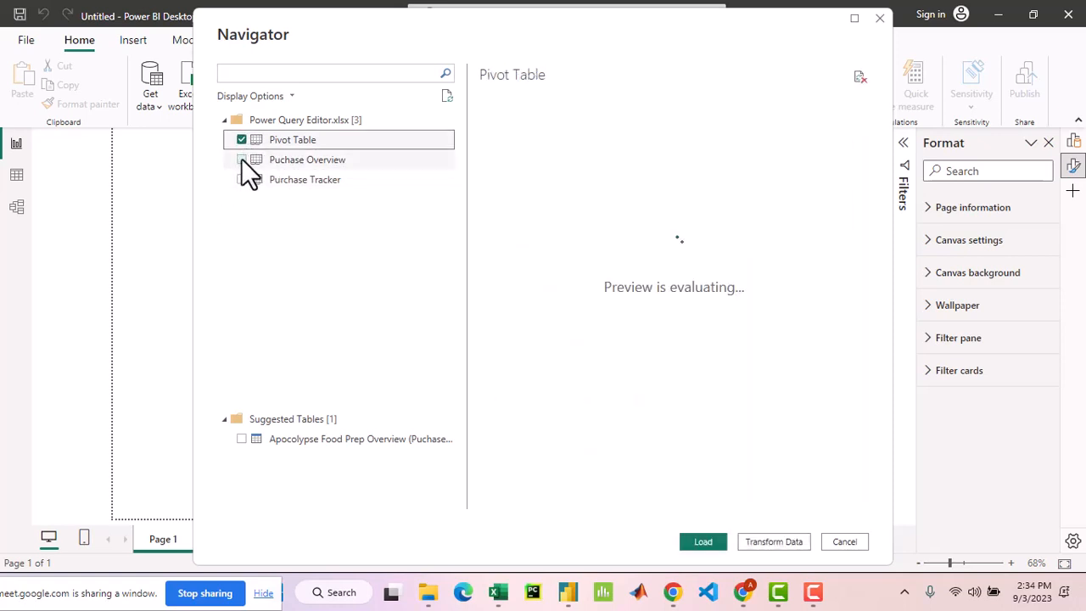
left_click(242, 160)
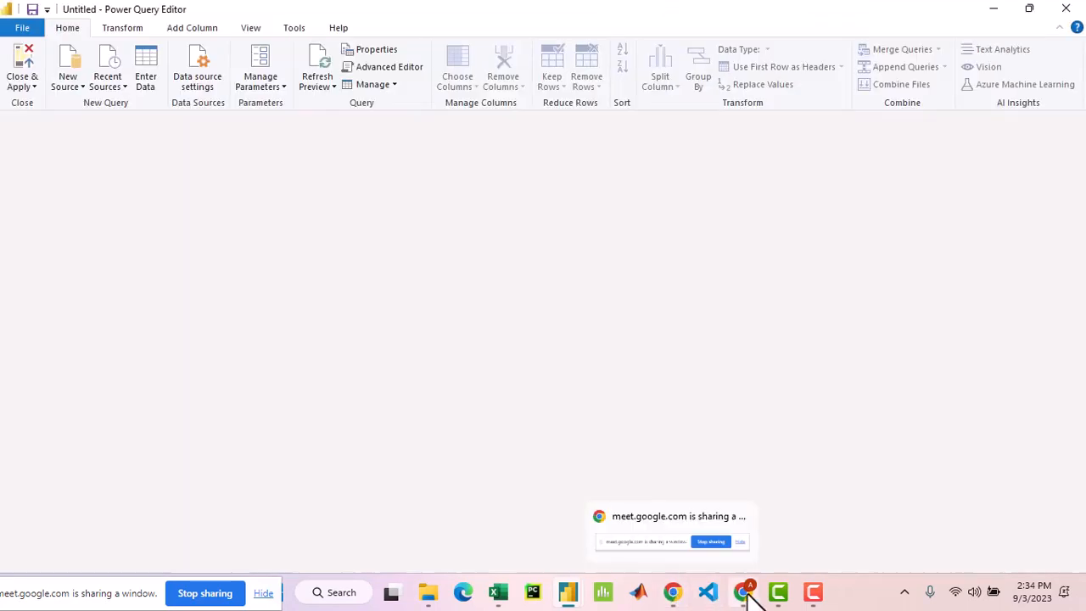
Switch to the Google Meet call and stop presenting the Power BI Desktop window.
left_click(745, 591)
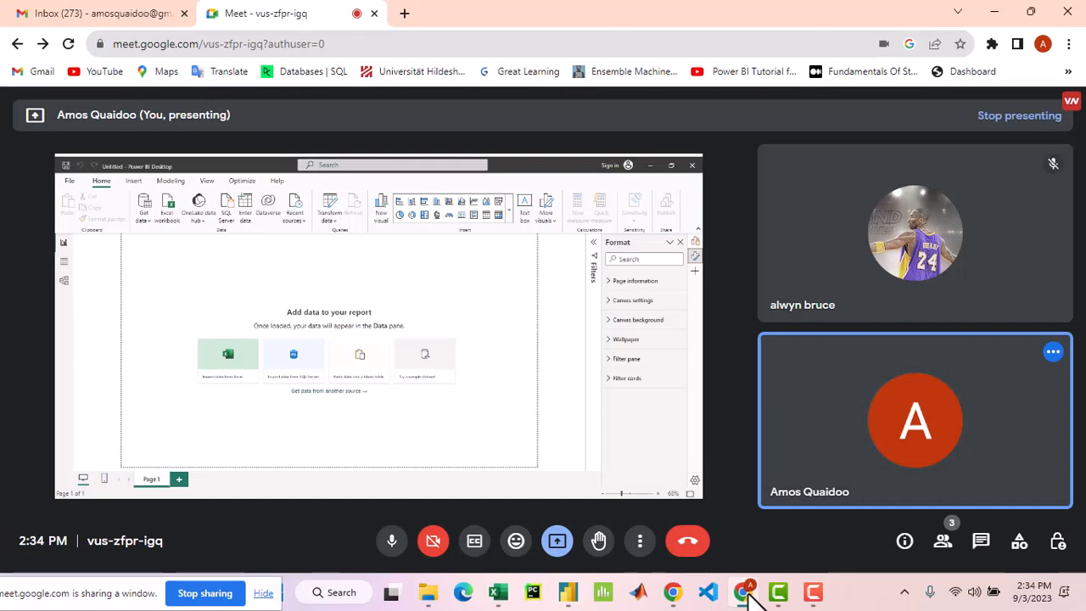
left_click(745, 593)
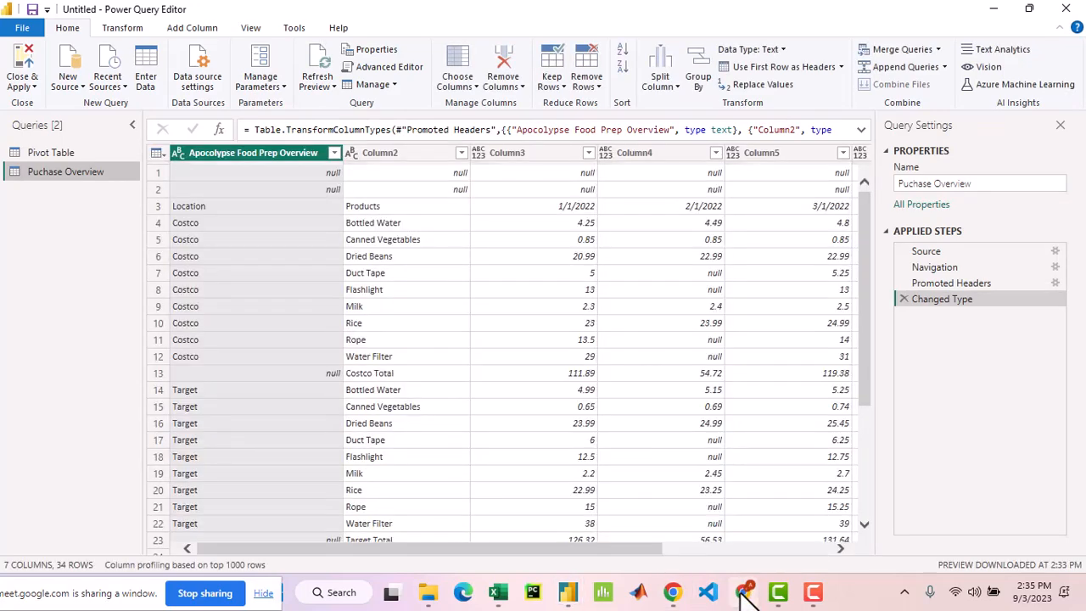
left_click(744, 594)
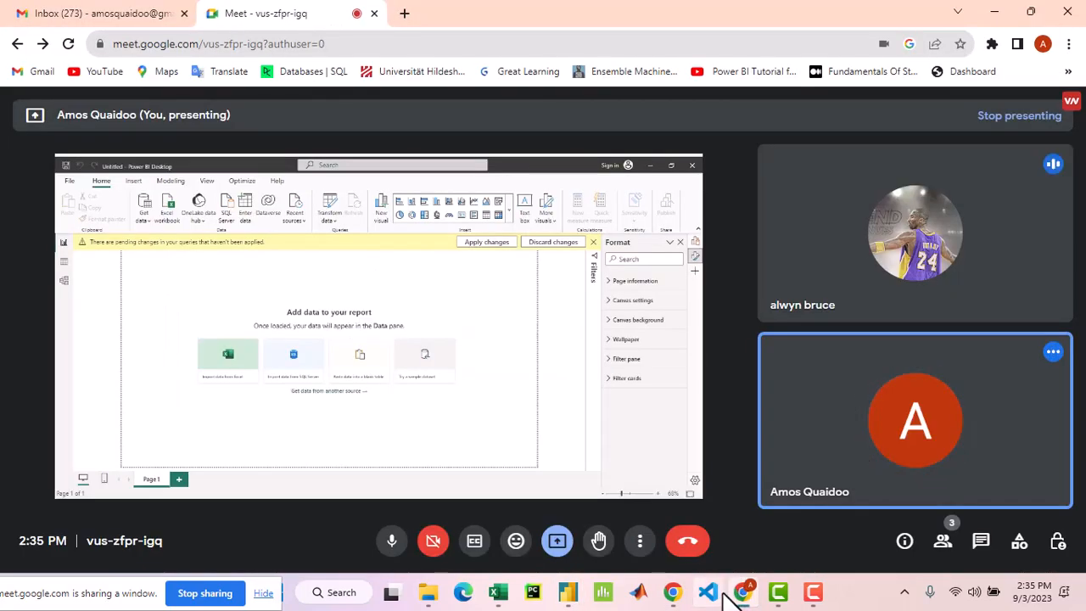
mouse_move(567, 593)
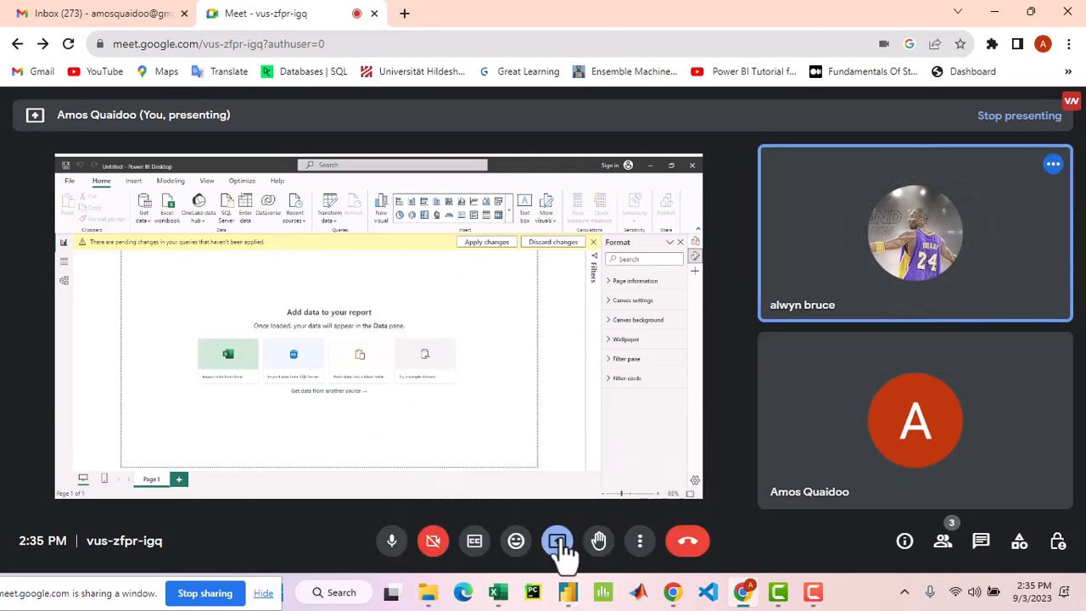
left_click(562, 543)
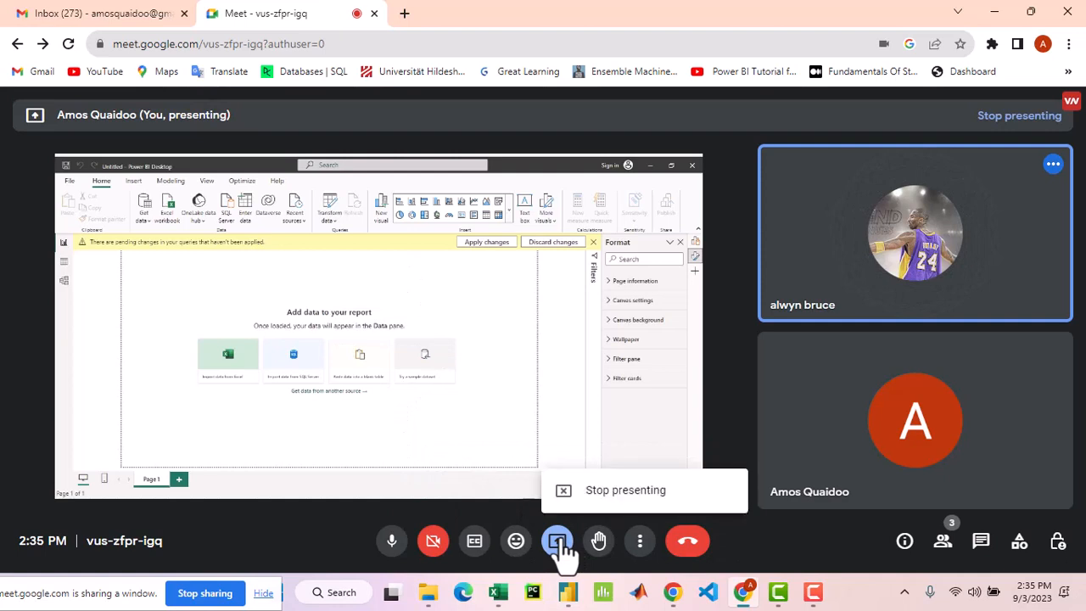
left_click(621, 496)
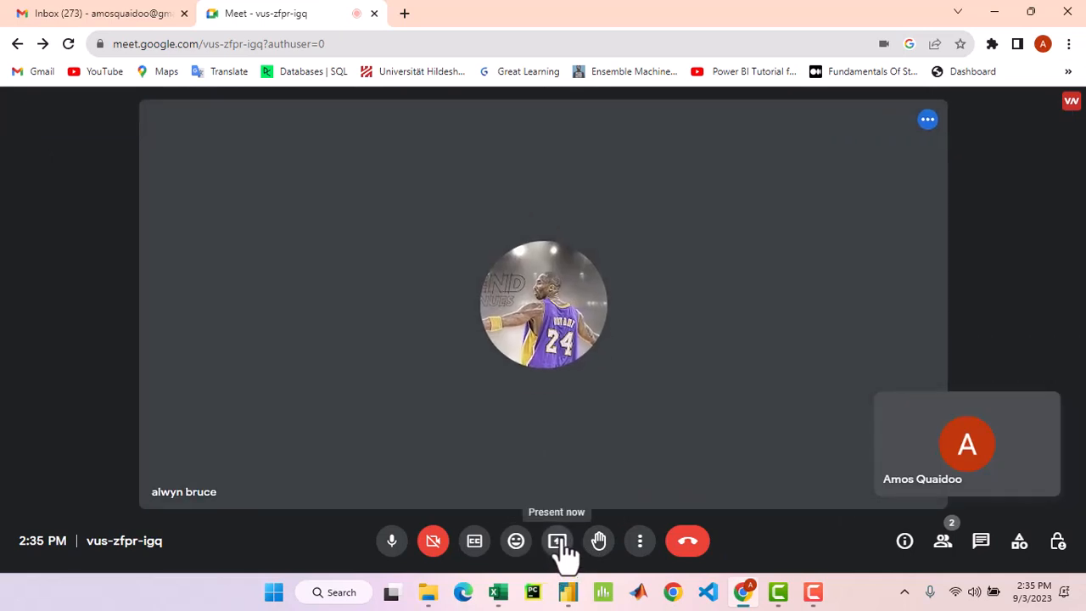
Present the Untitled - Power Query Editor window in the Meet call and move the sharing notice clear of the data.
left_click(560, 541)
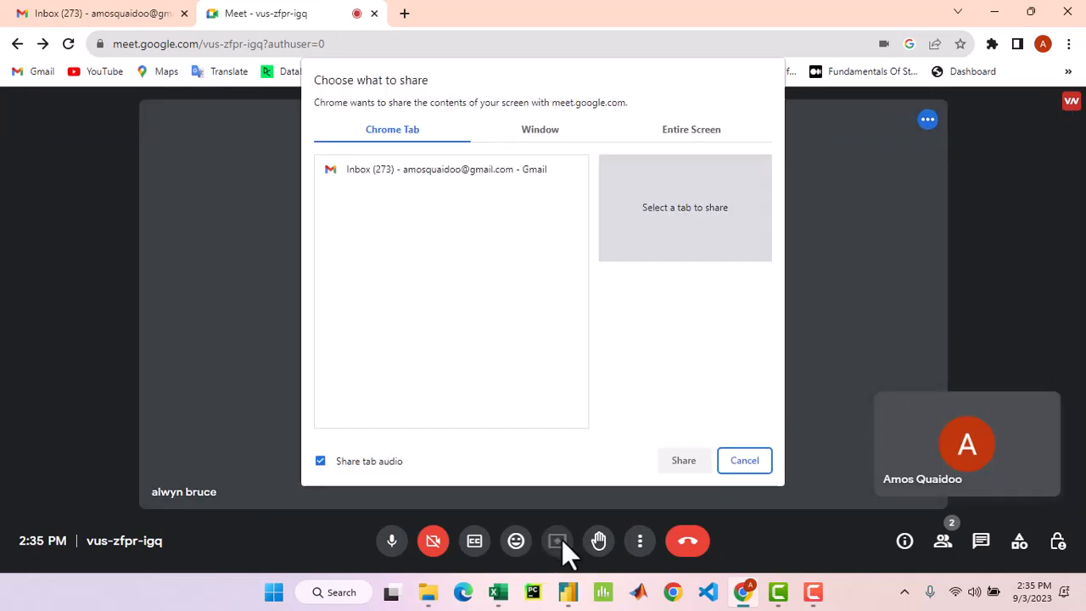
left_click(548, 121)
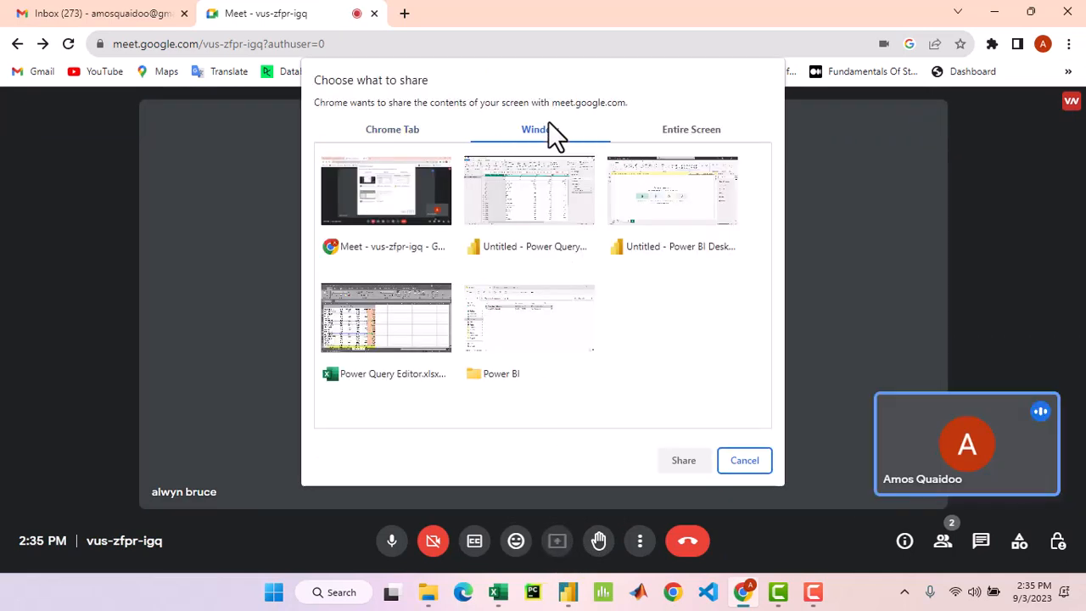
left_click(554, 183)
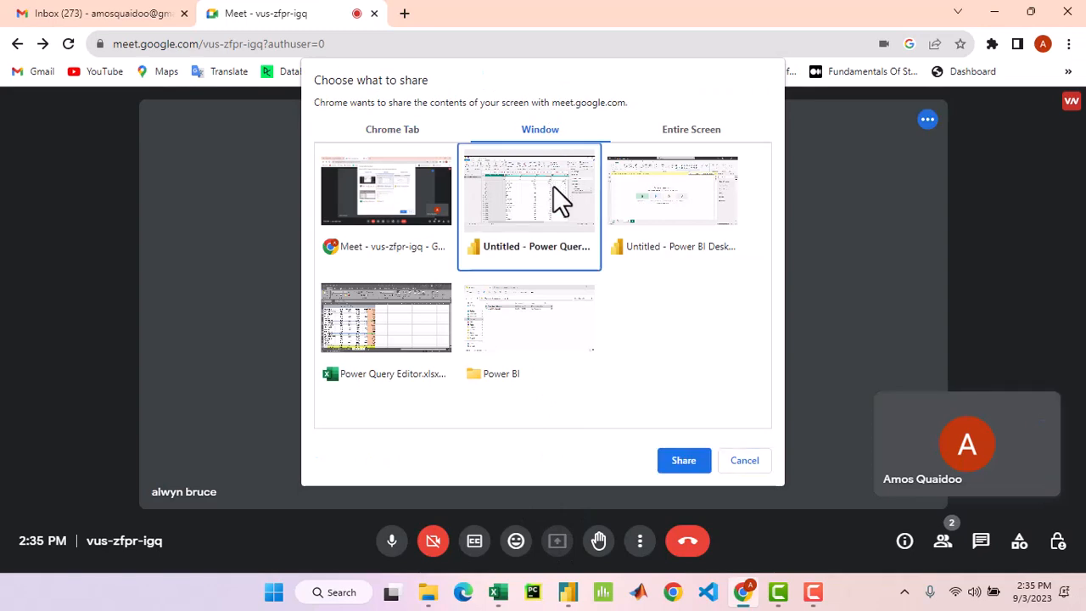
left_click(690, 456)
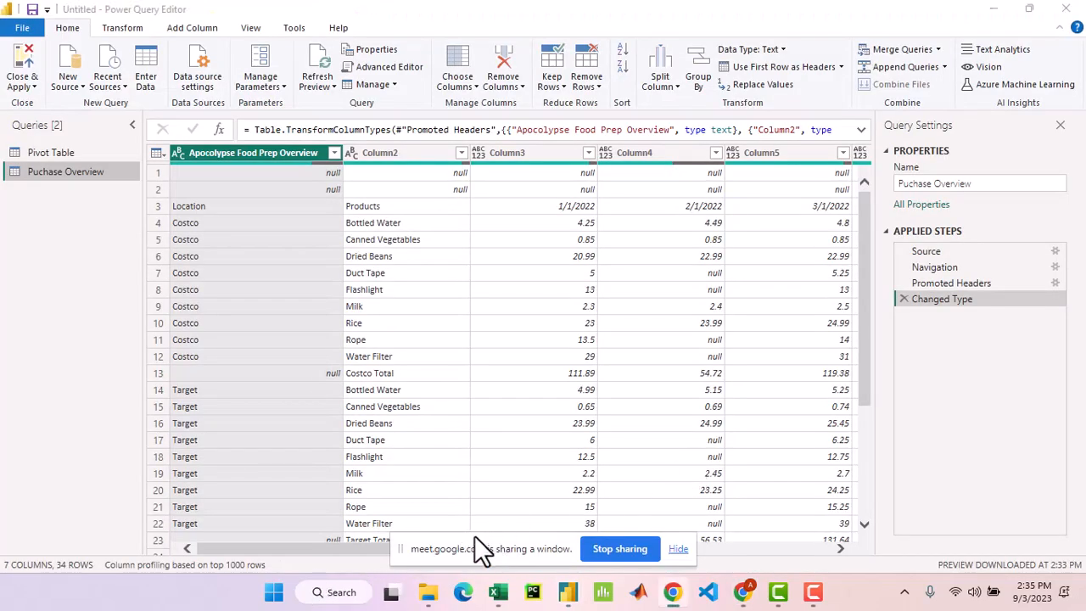
left_click_drag(413, 538, 44, 584)
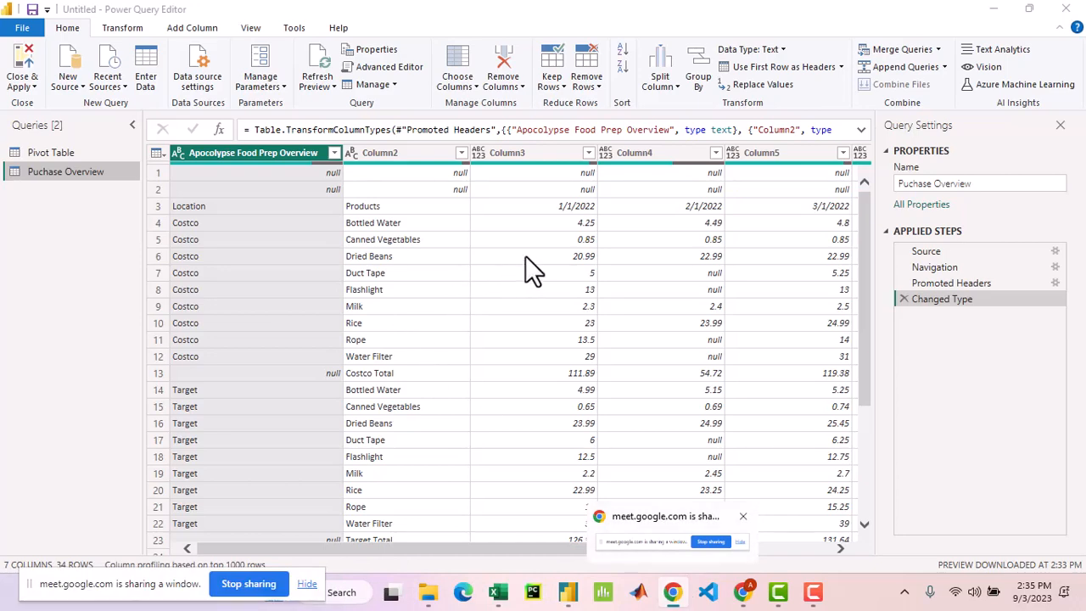
Examine the rows and columns of the Puchase Overview query and compare them with the Pivot Table query.
scroll(580, 250, "down", 4)
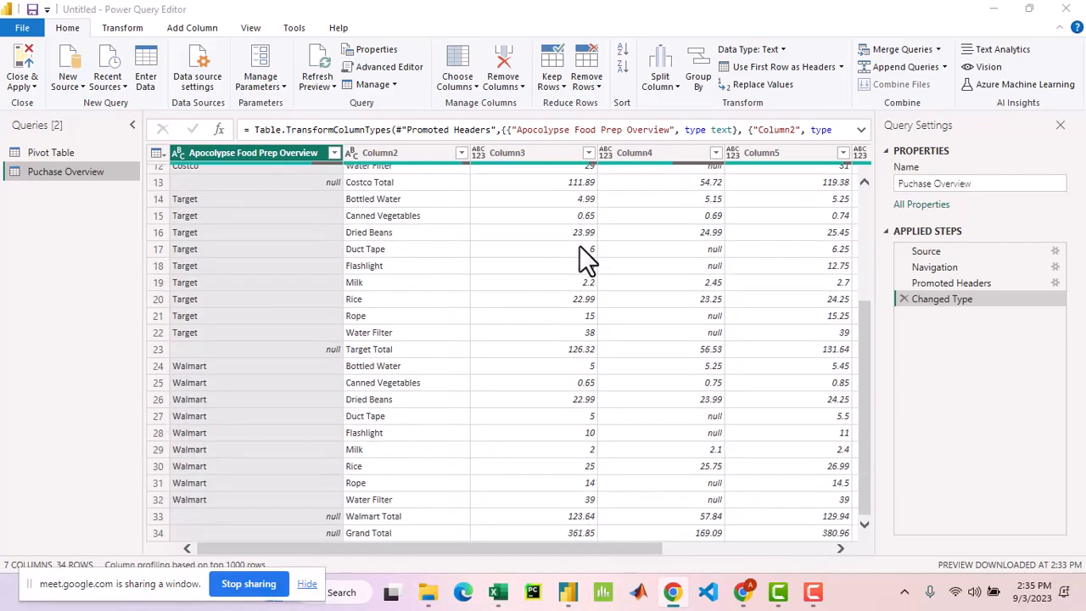
scroll(579, 252, "up", 4)
scroll(579, 253, "down", 1)
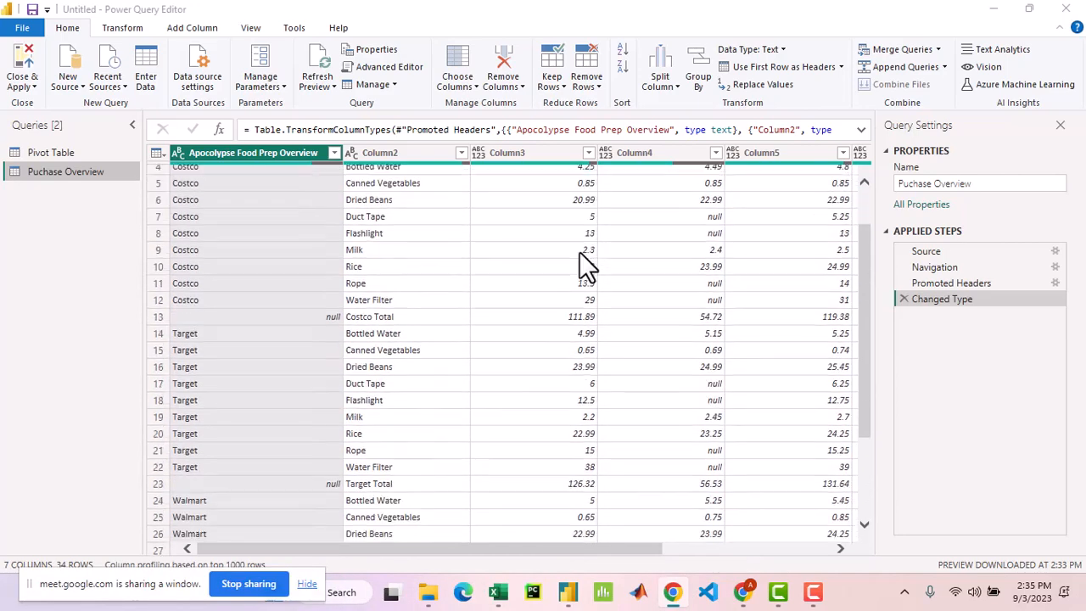
scroll(580, 253, "up", 1)
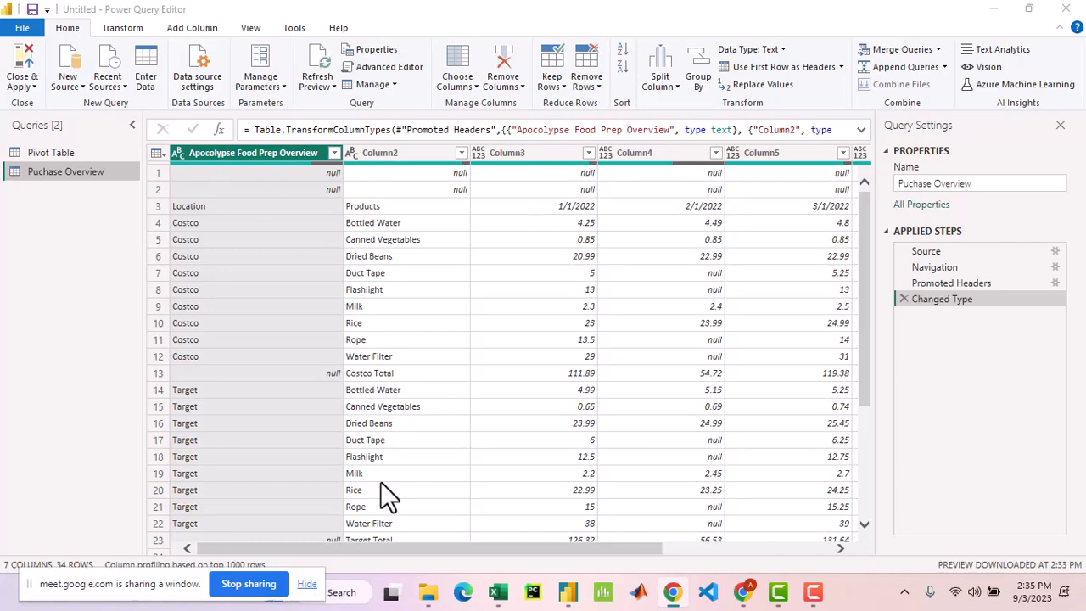
mouse_move(340, 550)
left_mouse_down()
mouse_move(641, 549)
mouse_move(326, 546)
left_mouse_up()
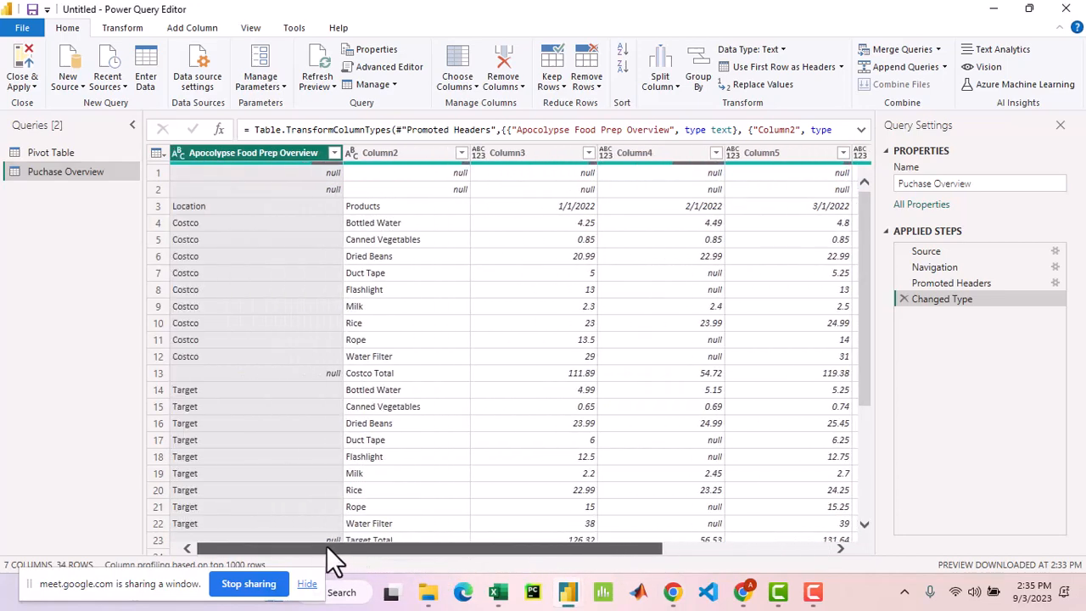
left_click(98, 149)
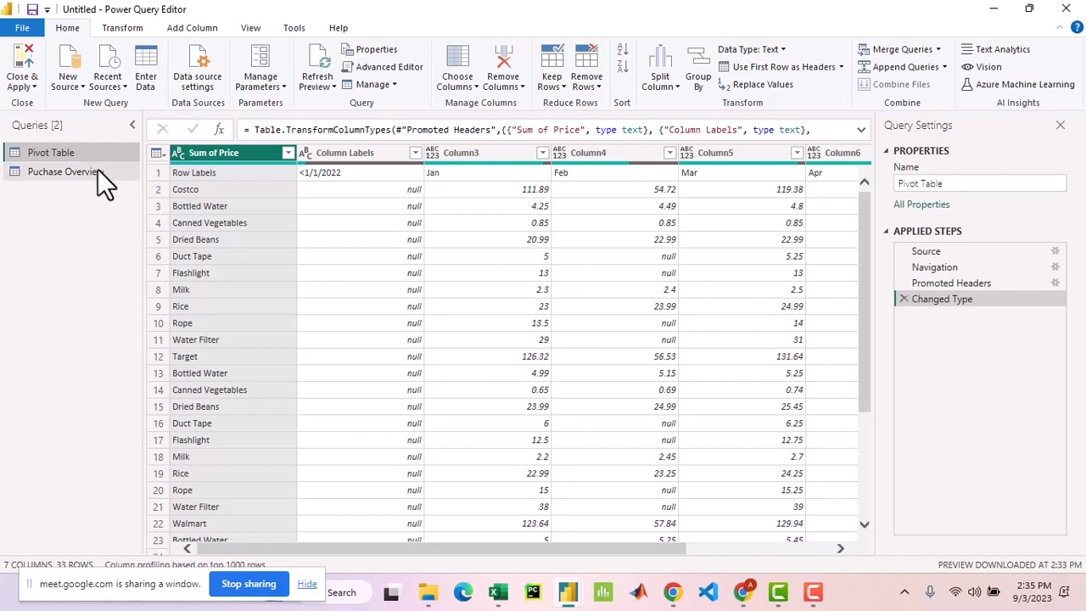
left_click(112, 177)
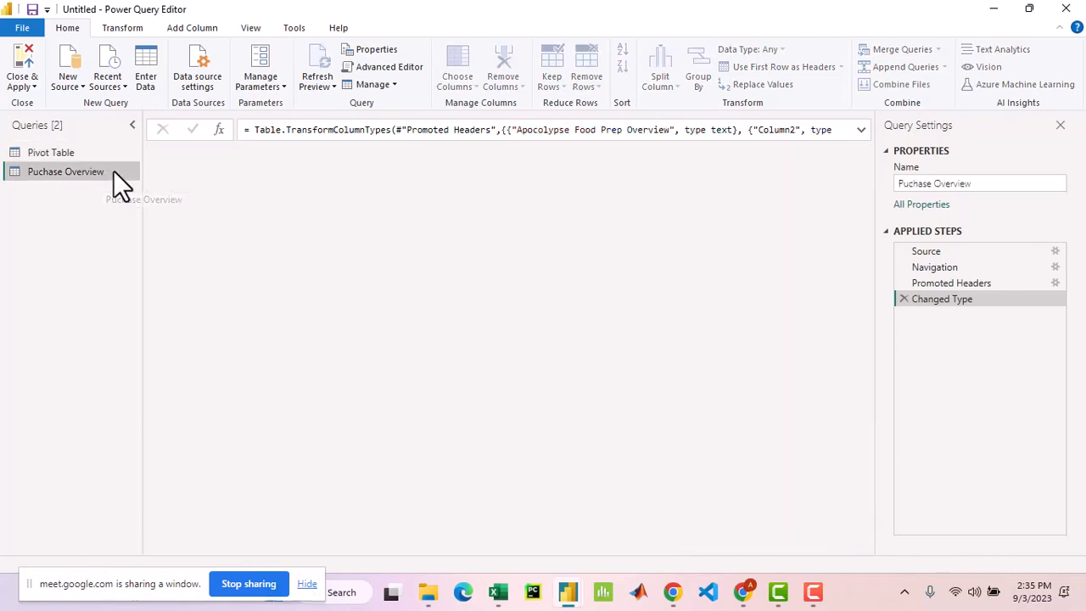
scroll(480, 241, "down", 5)
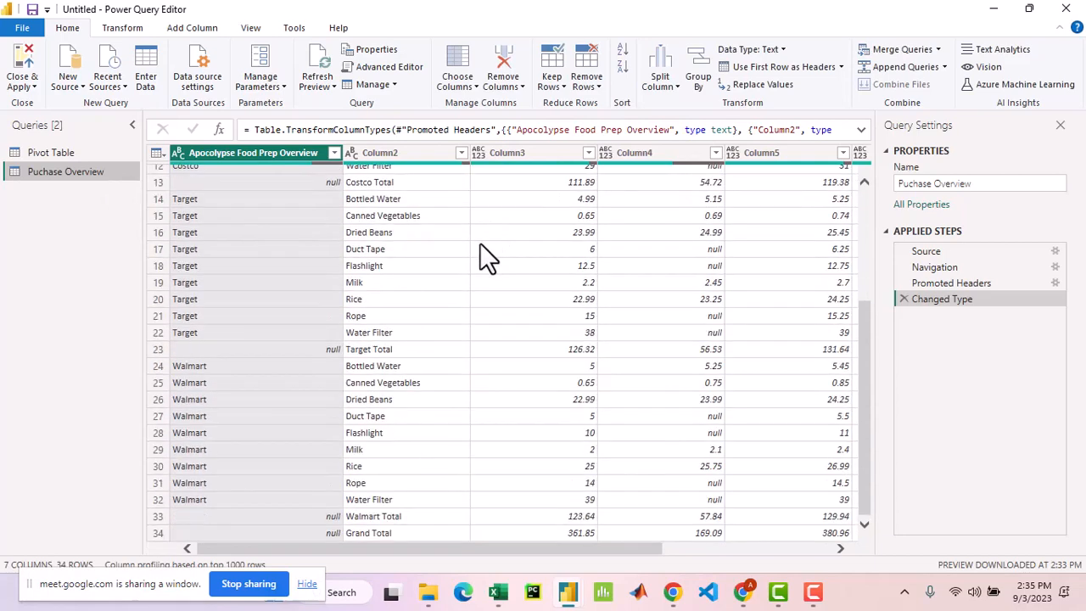
scroll(477, 241, "up", 5)
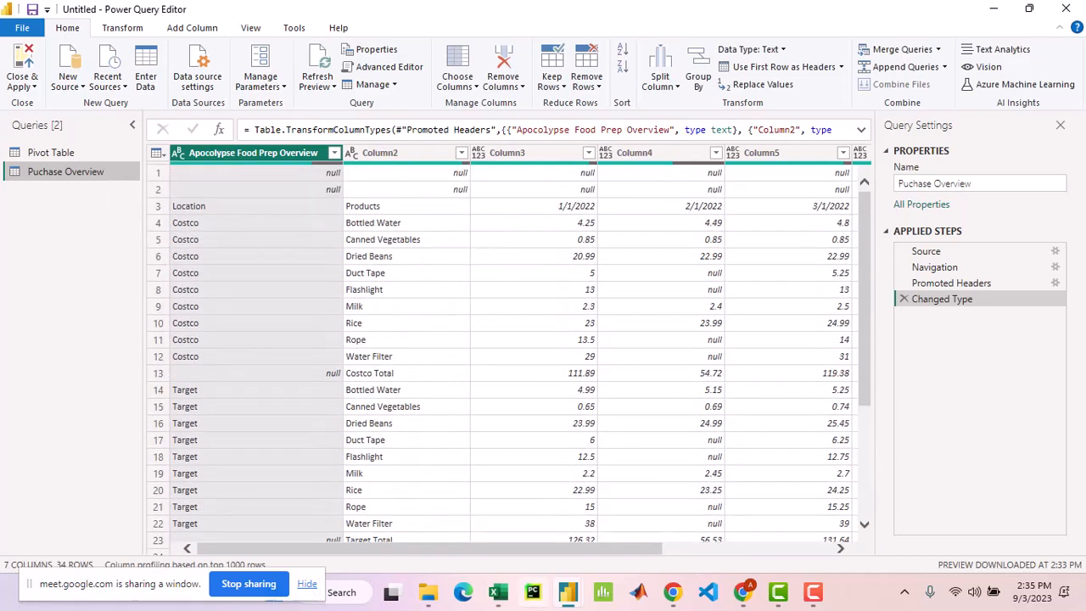
left_click_drag(556, 547, 502, 554)
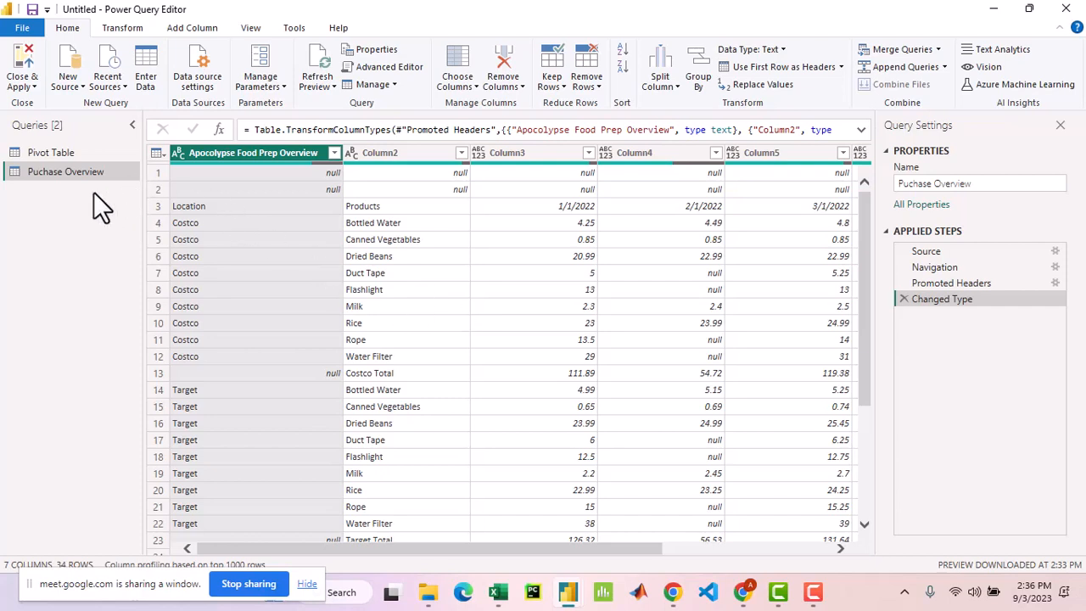
mouse_move(49, 179)
left_mouse_down()
mouse_move(34, 174)
mouse_move(56, 176)
left_mouse_up()
left_click(82, 155)
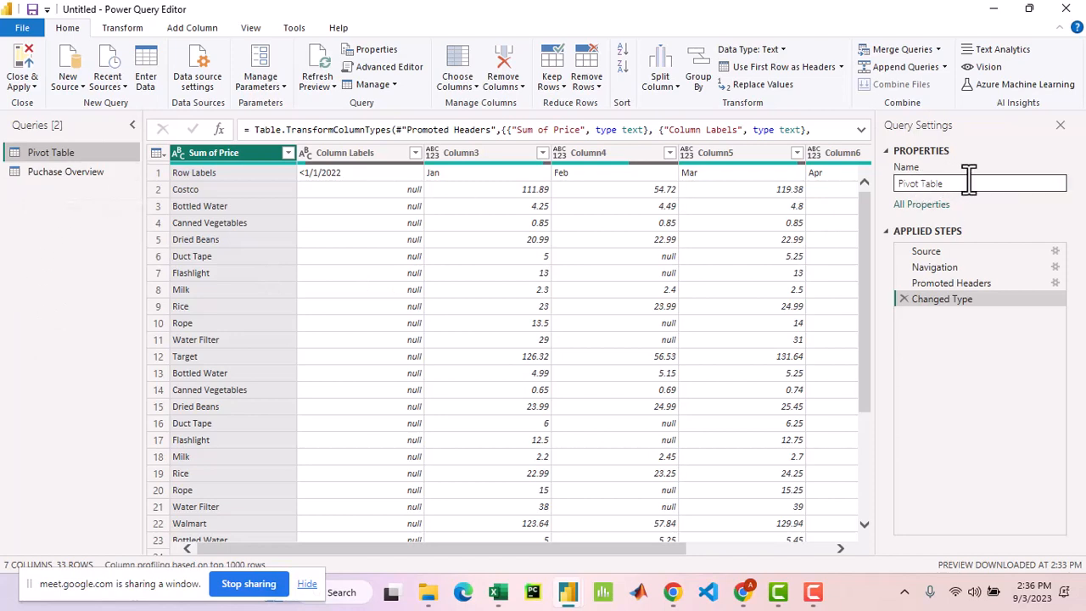
Rename Column2 of the Puchase Overview query to Column222 and delete the resulting rename from the applied steps.
left_click(101, 177)
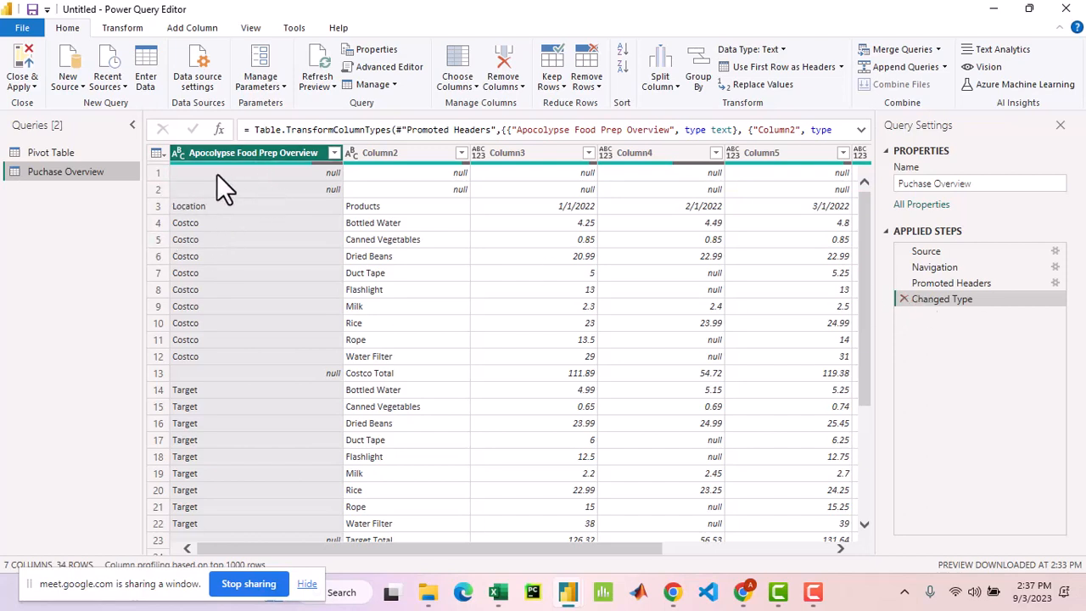
double_click(413, 153)
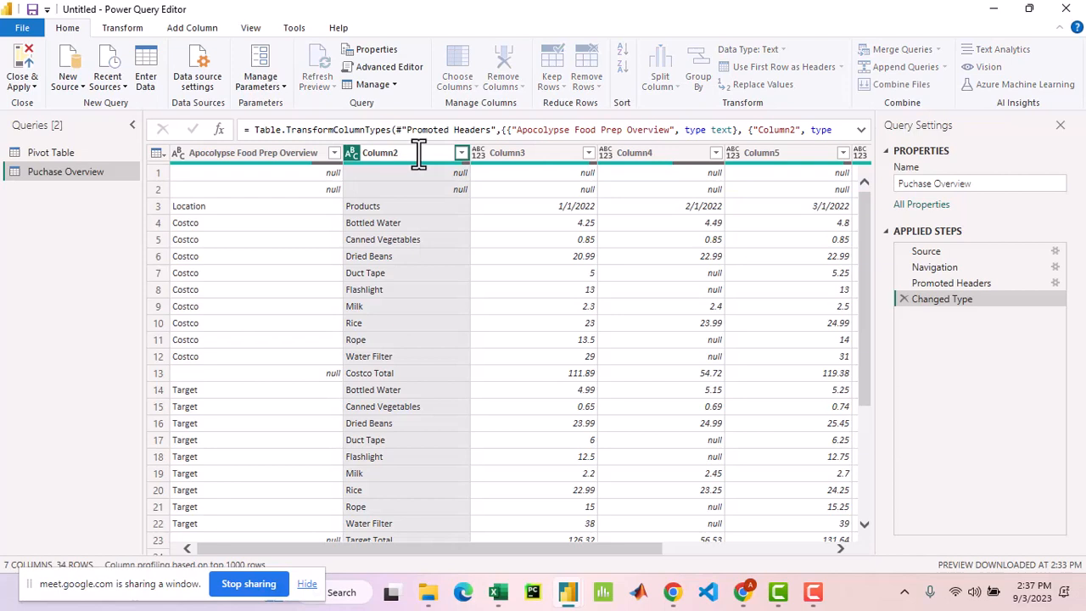
type("22")
key("Return")
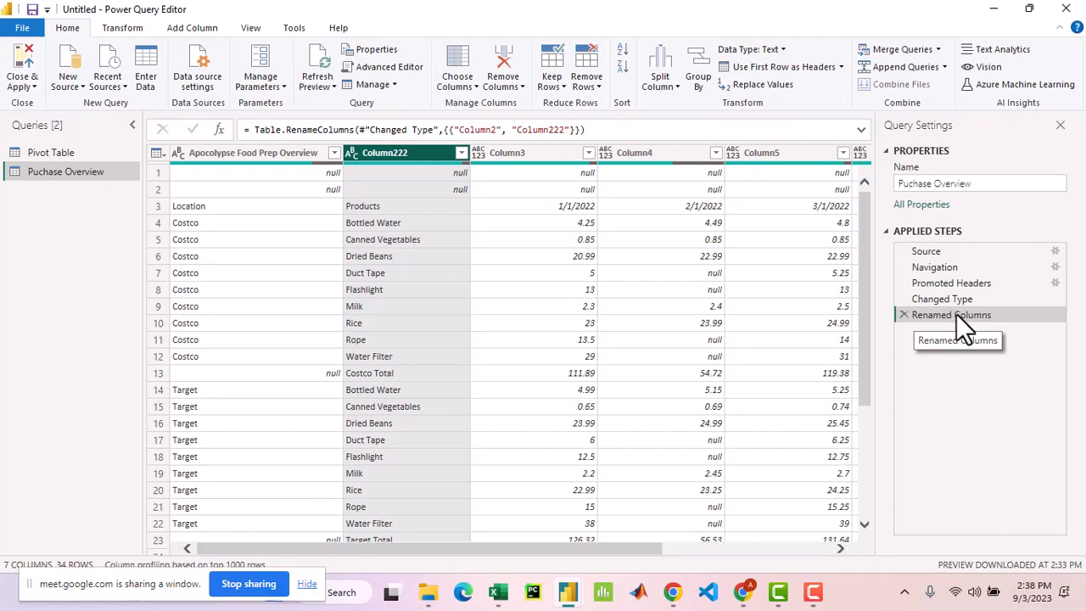
left_click(905, 315)
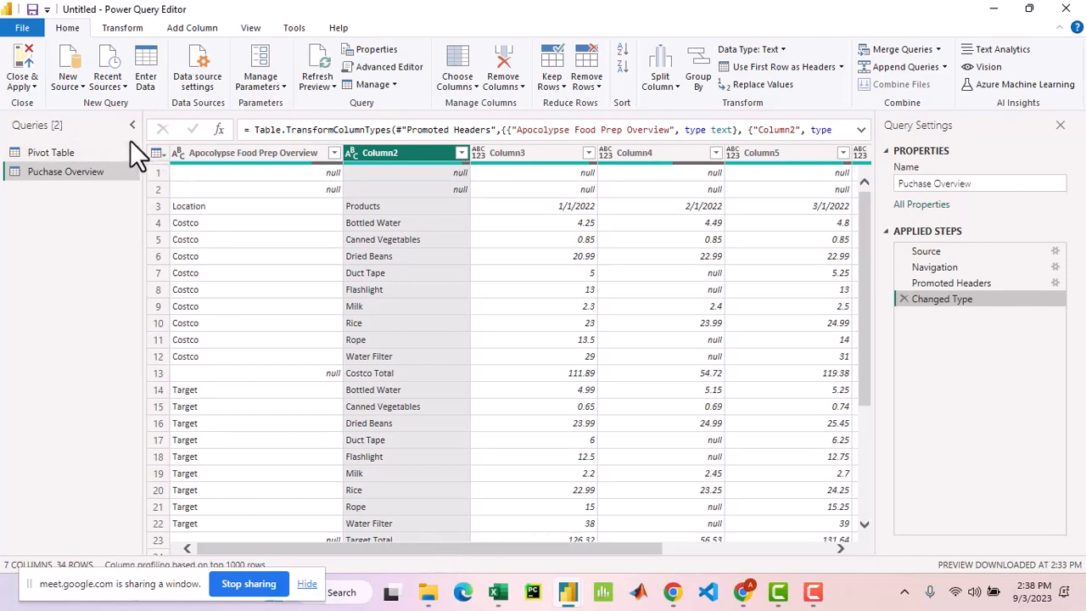
left_click(121, 34)
left_click(193, 28)
left_click(252, 32)
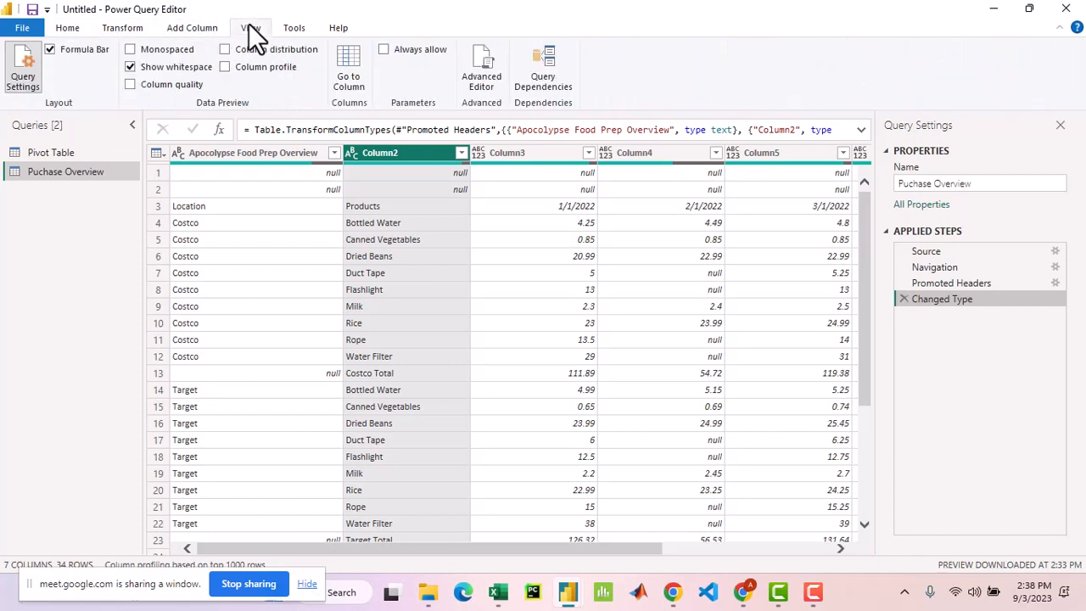
left_click(297, 27)
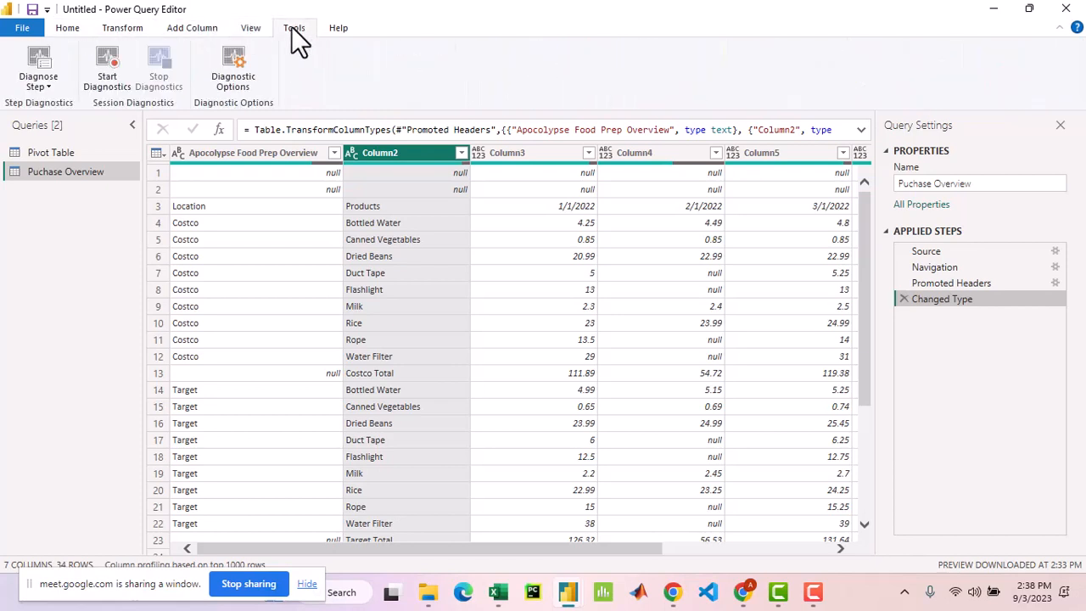
left_click(335, 31)
left_click(72, 28)
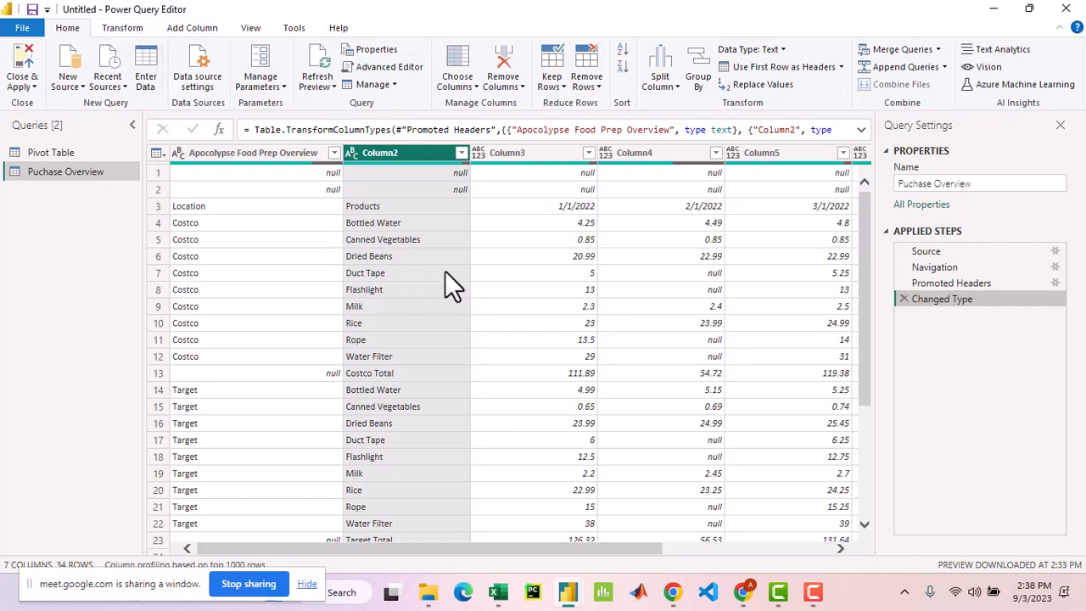
Remove the top two rows of the Puchase Overview query and delete that removal from the applied steps.
scroll(543, 348, "down", 5)
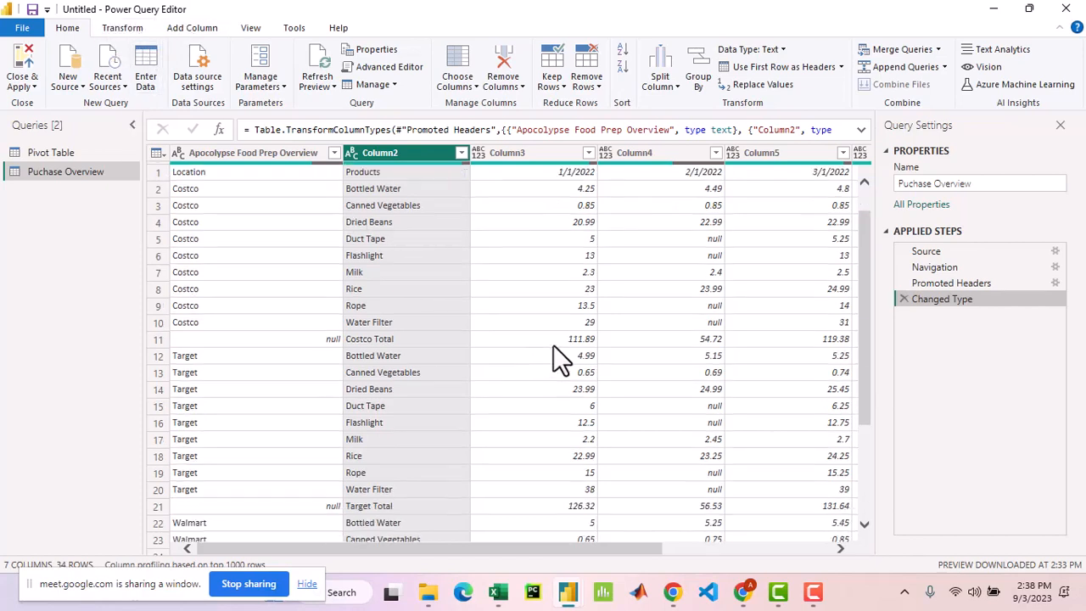
scroll(553, 346, "up", 5)
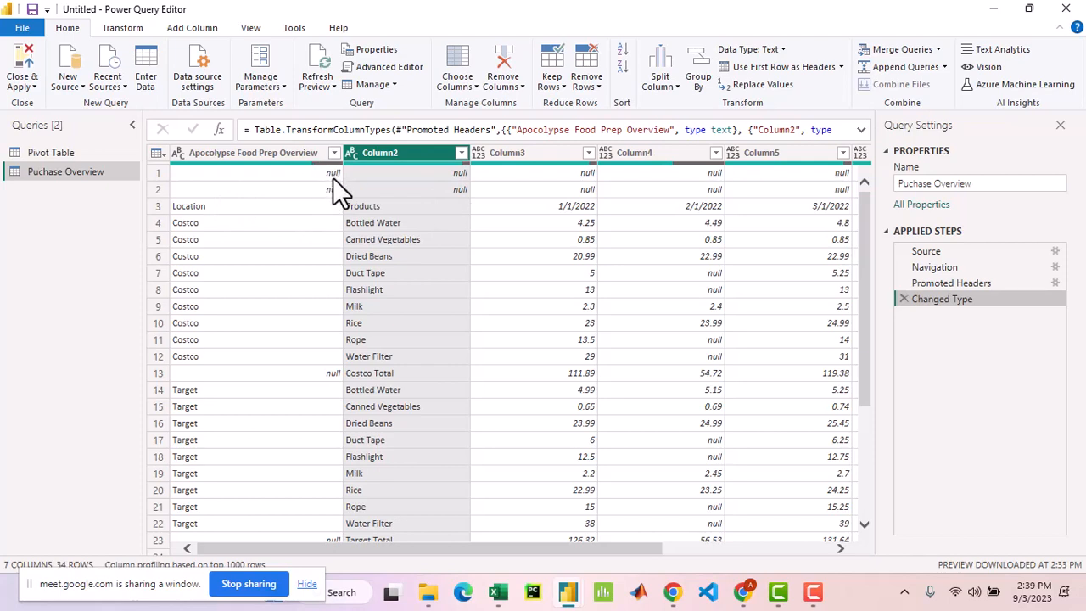
left_click_drag(392, 548, 605, 548)
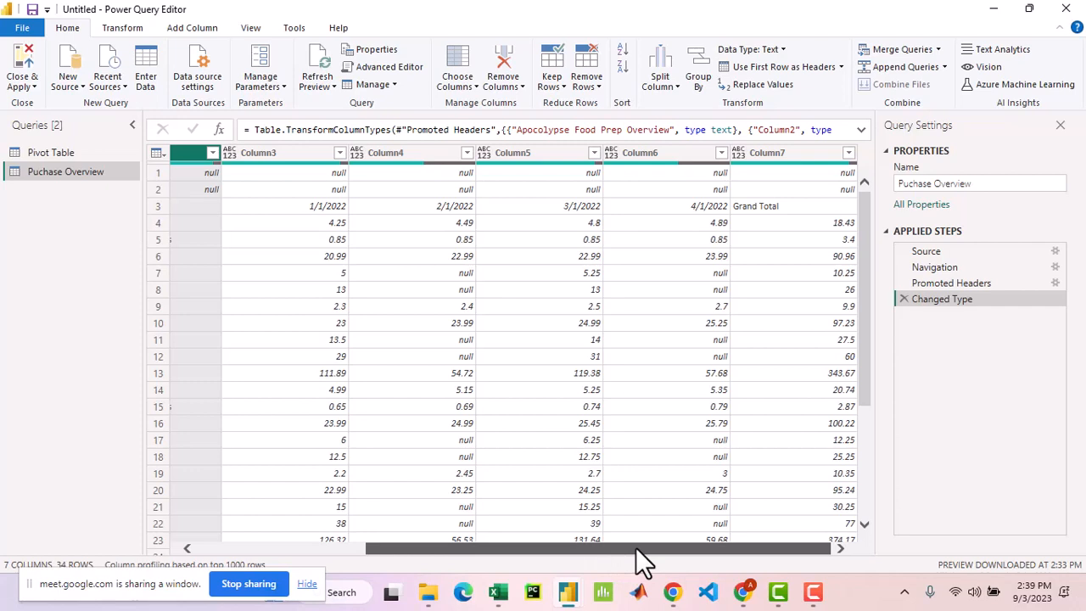
left_click_drag(636, 547, 313, 545)
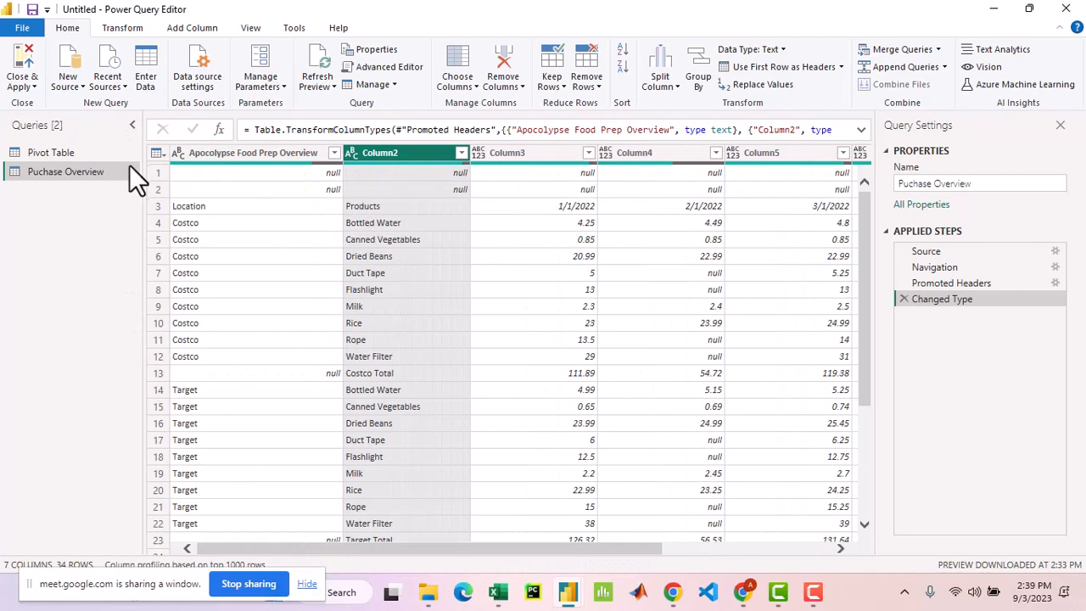
left_click(157, 172)
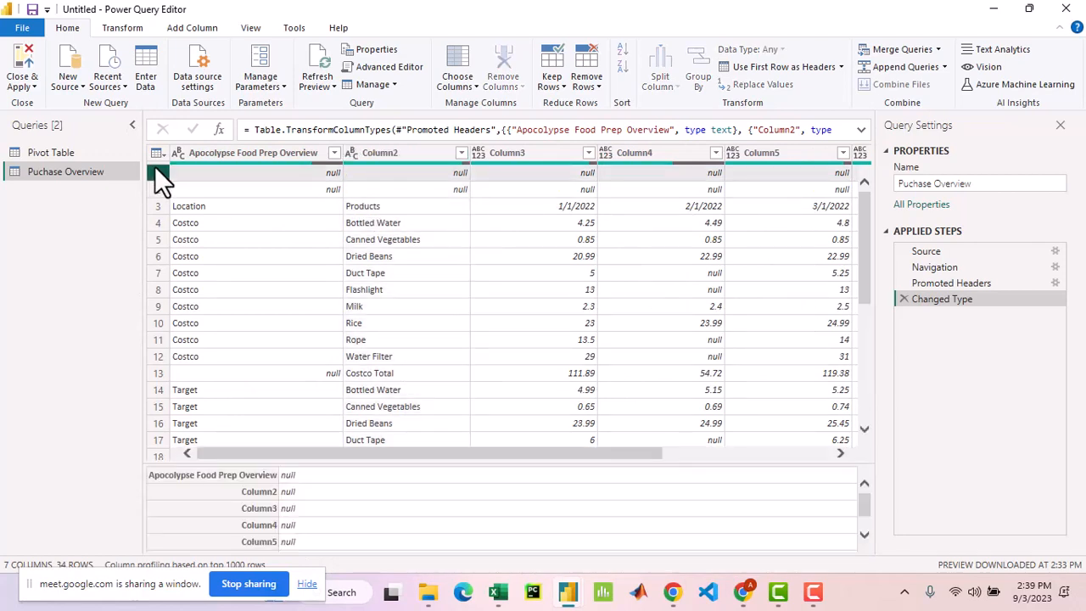
left_click(594, 61)
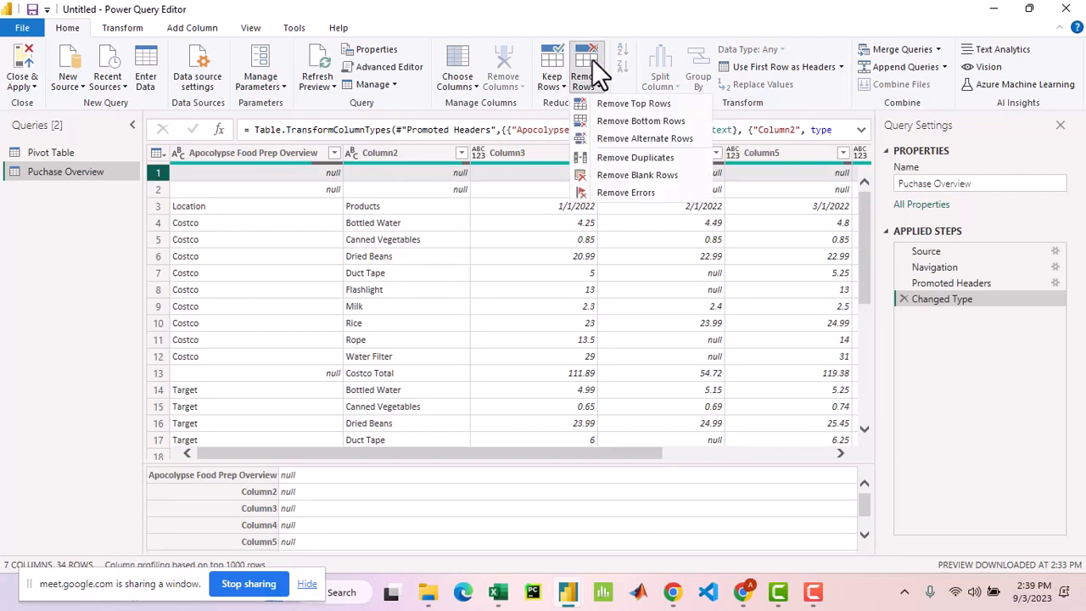
left_click(675, 105)
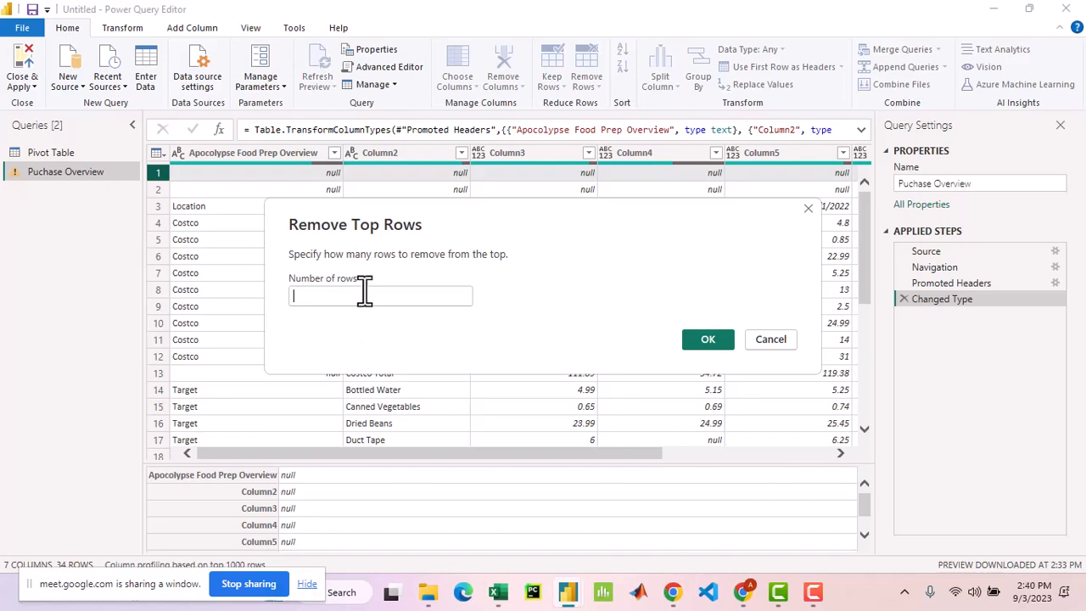
type("2")
left_click(708, 339)
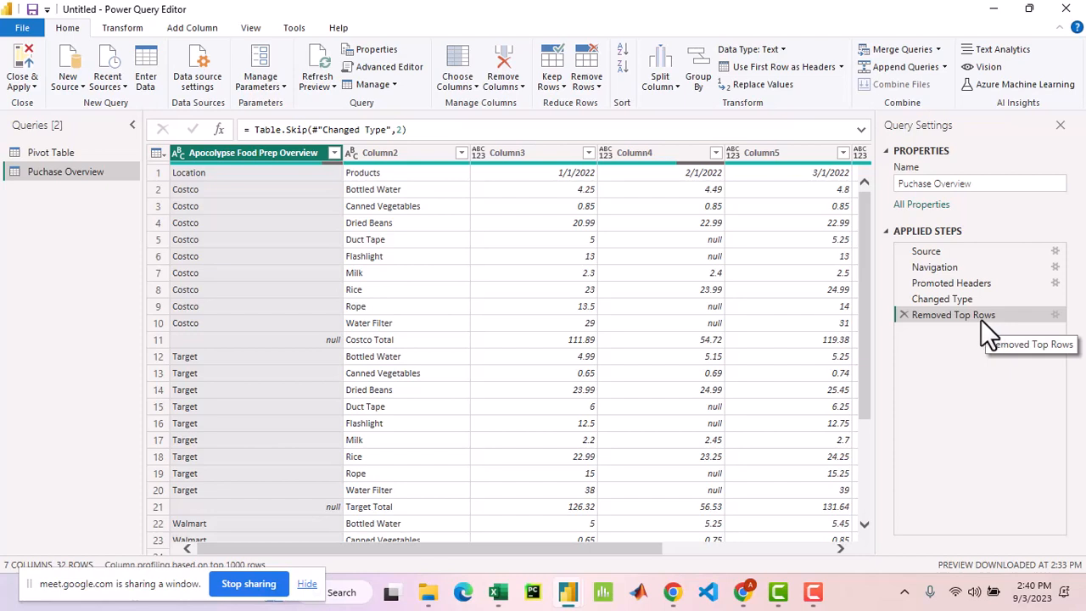
left_click(904, 314)
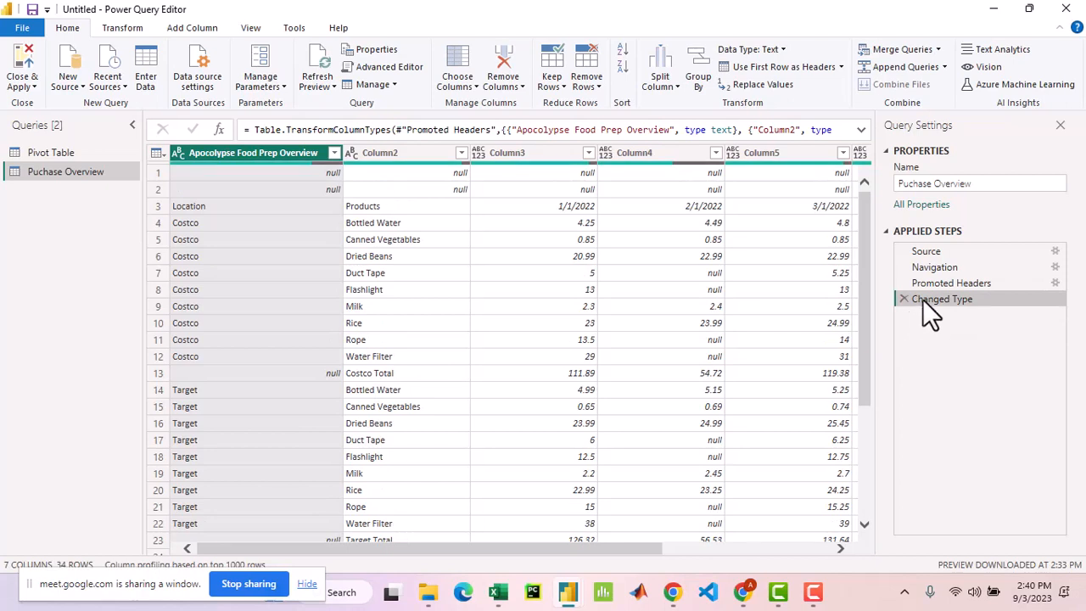
Remove the top 2 rows from the Puchase Overview query.
left_click(152, 172)
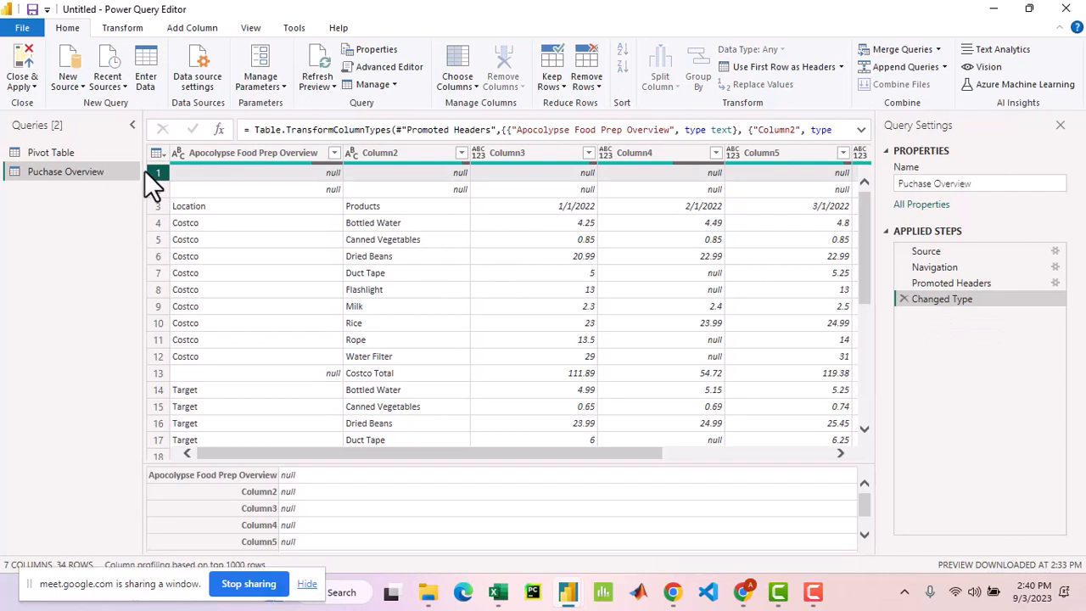
left_click(595, 61)
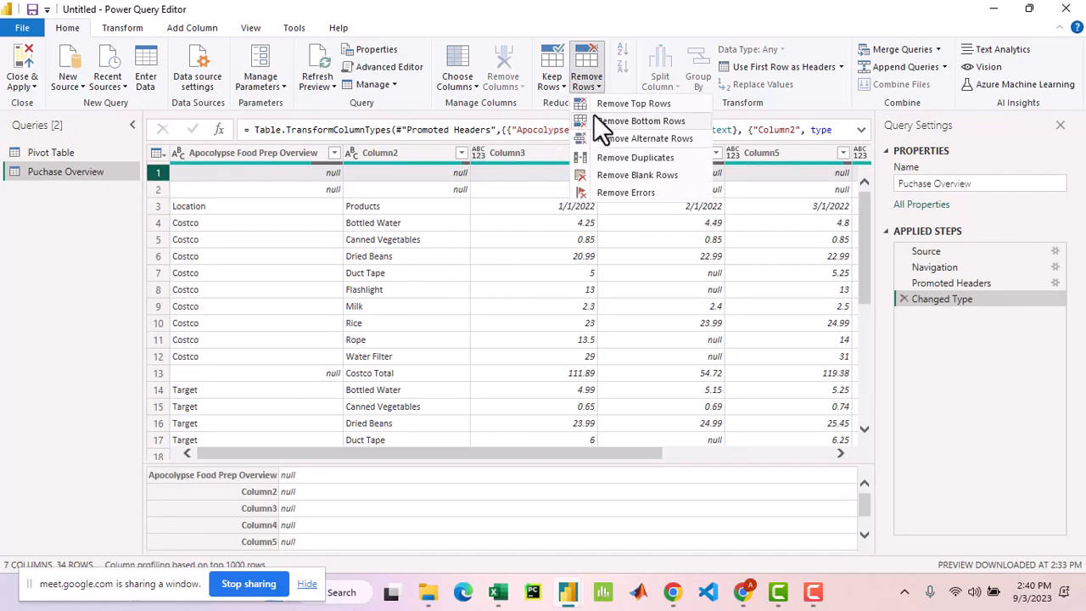
left_click(605, 103)
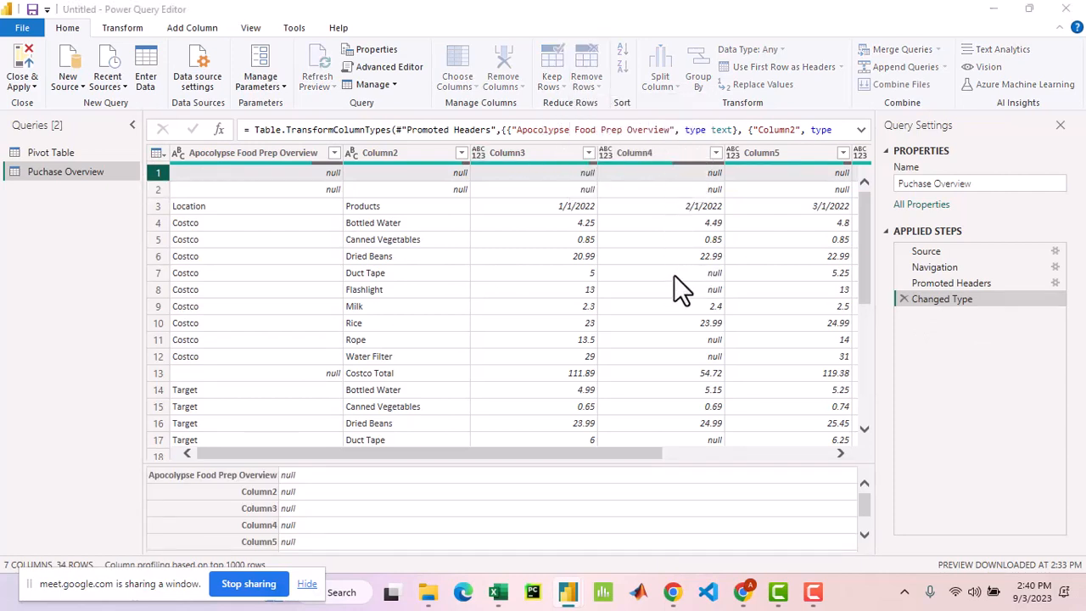
left_click(424, 294)
type("2")
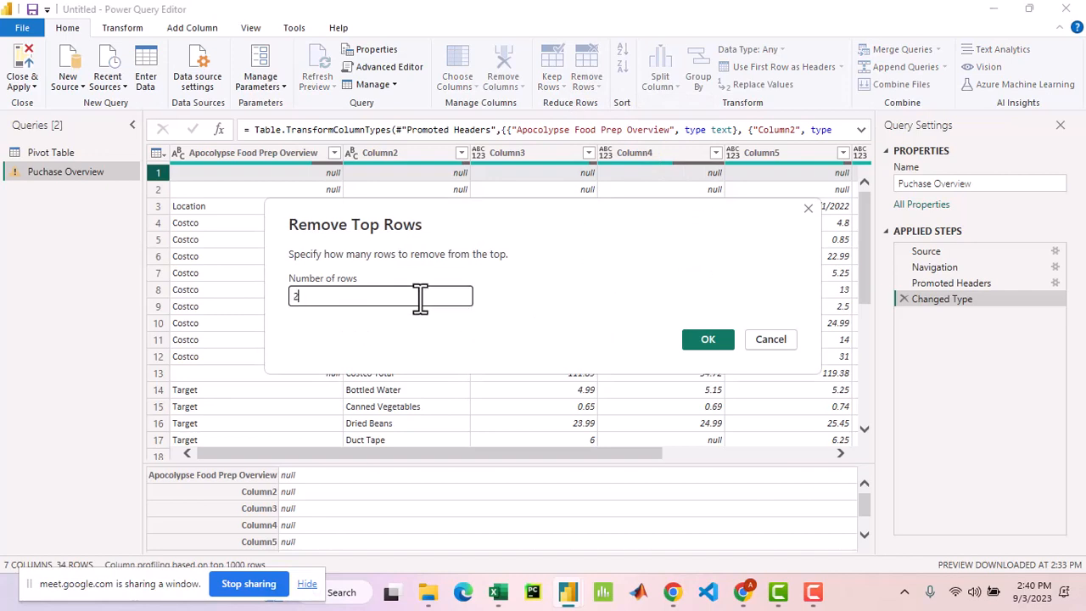
left_click(708, 340)
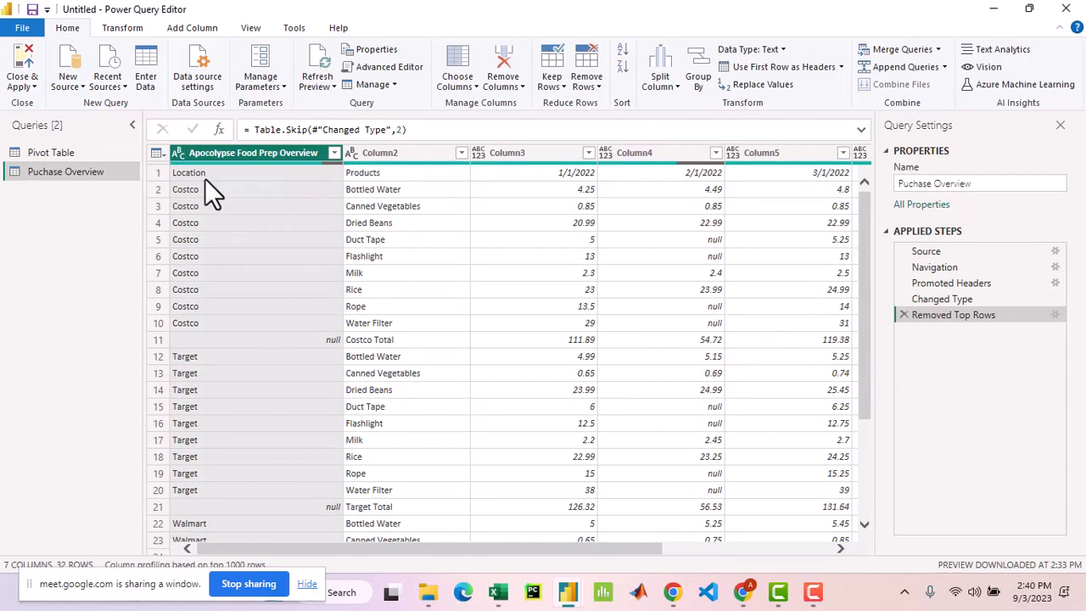
Promote the first row, which starts with Location and Products, to the column headers of the Puchase Overview query.
left_click(155, 169)
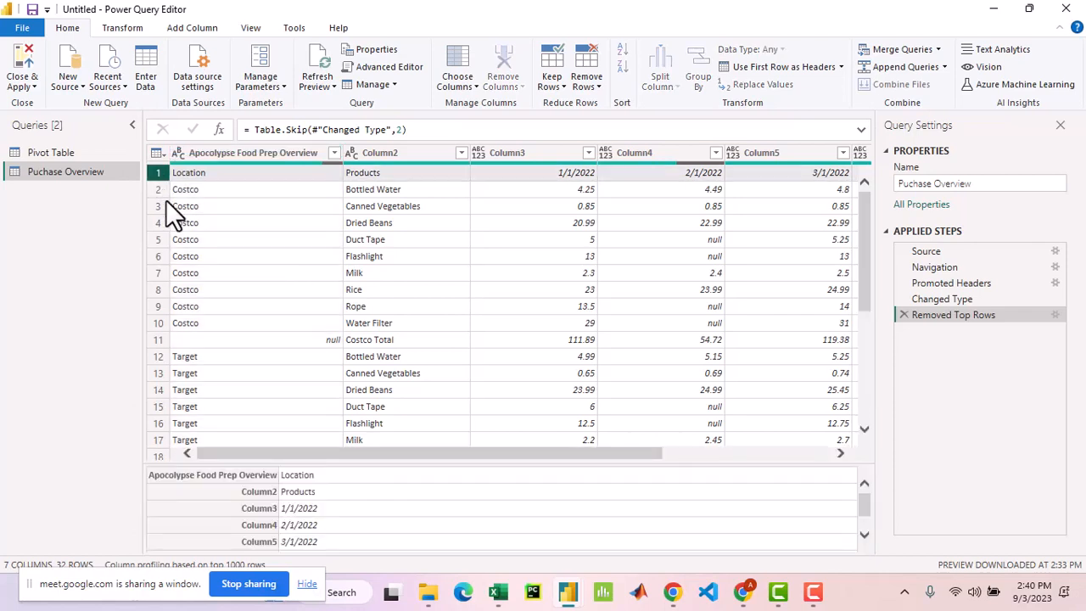
left_click_drag(322, 452, 541, 448)
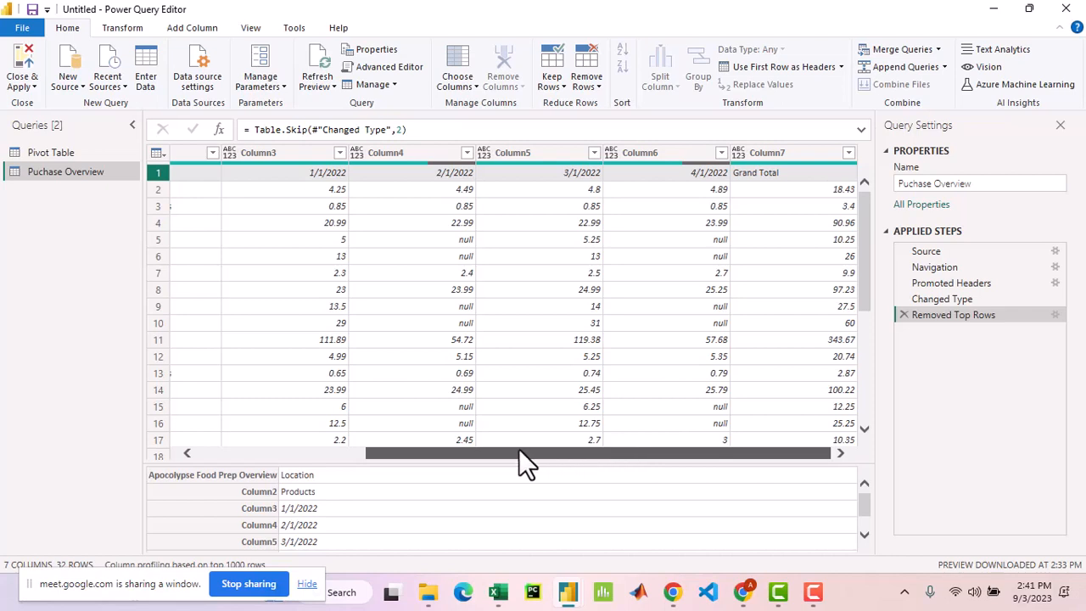
left_click_drag(566, 452, 288, 453)
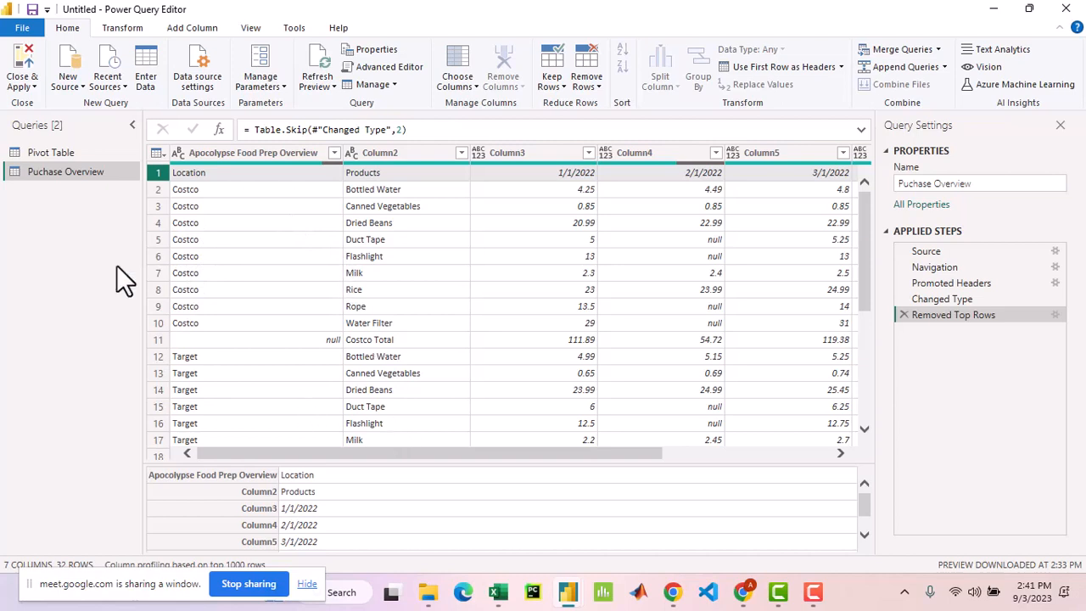
left_click(127, 28)
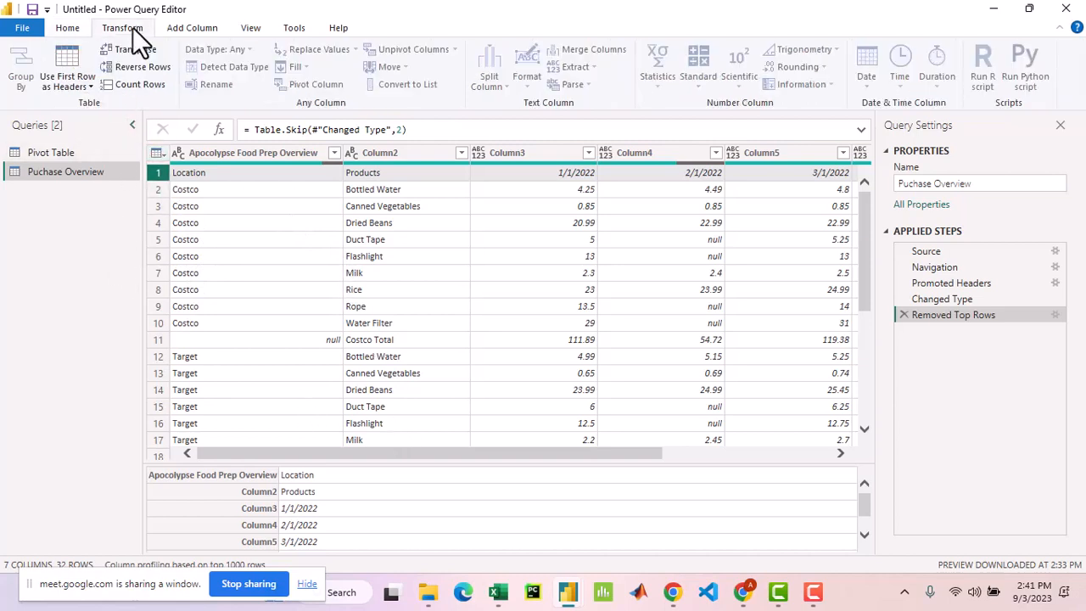
left_click(64, 56)
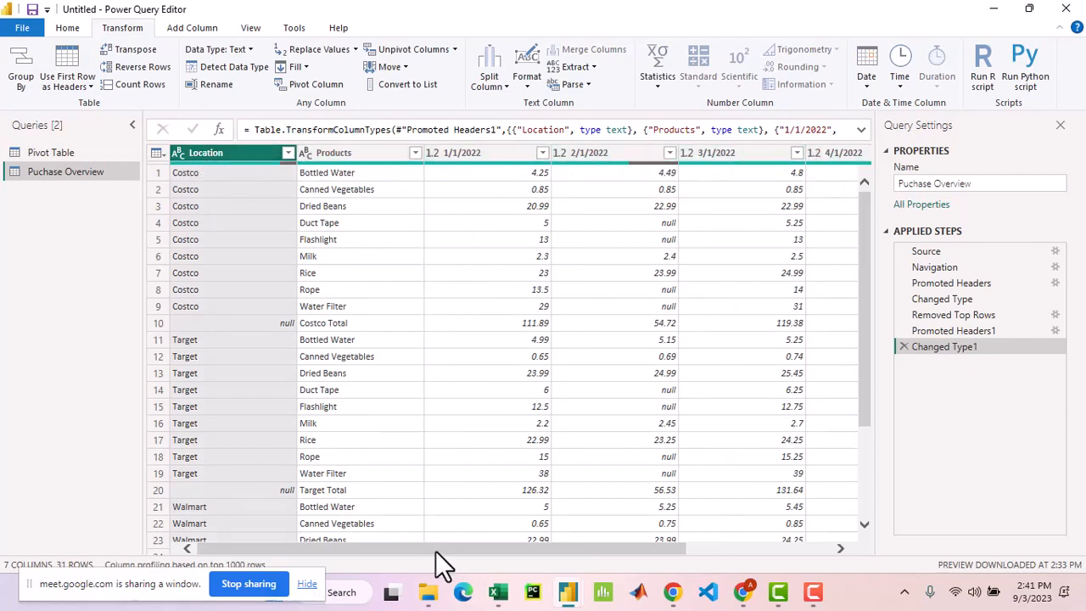
Filter the (null) entries out of the Location column, keeping Costco, Target and Walmart.
left_click_drag(435, 550, 413, 526)
left_click(289, 153)
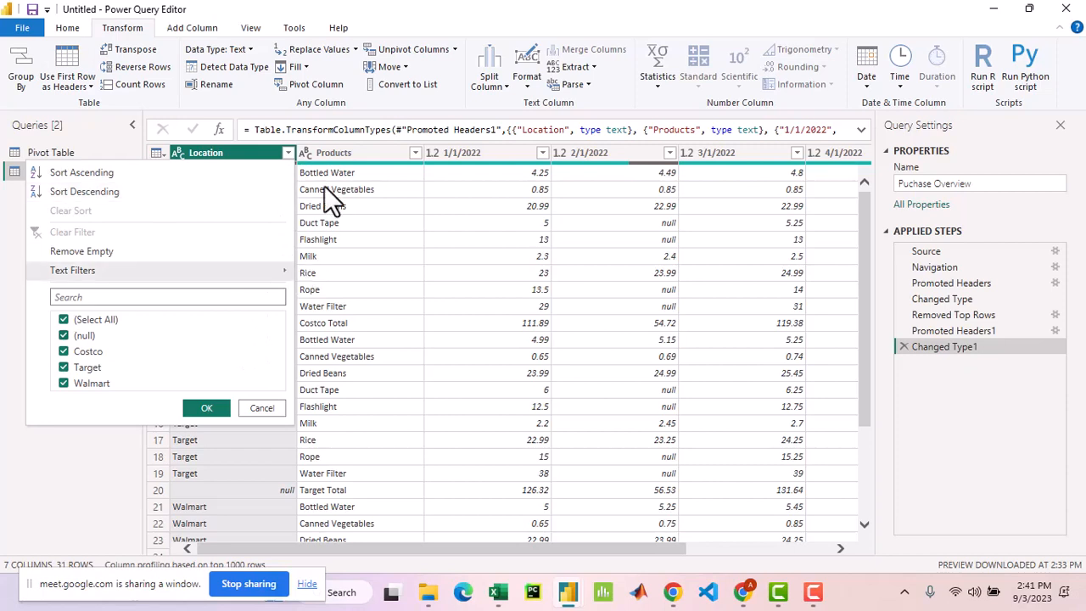
left_click(284, 154)
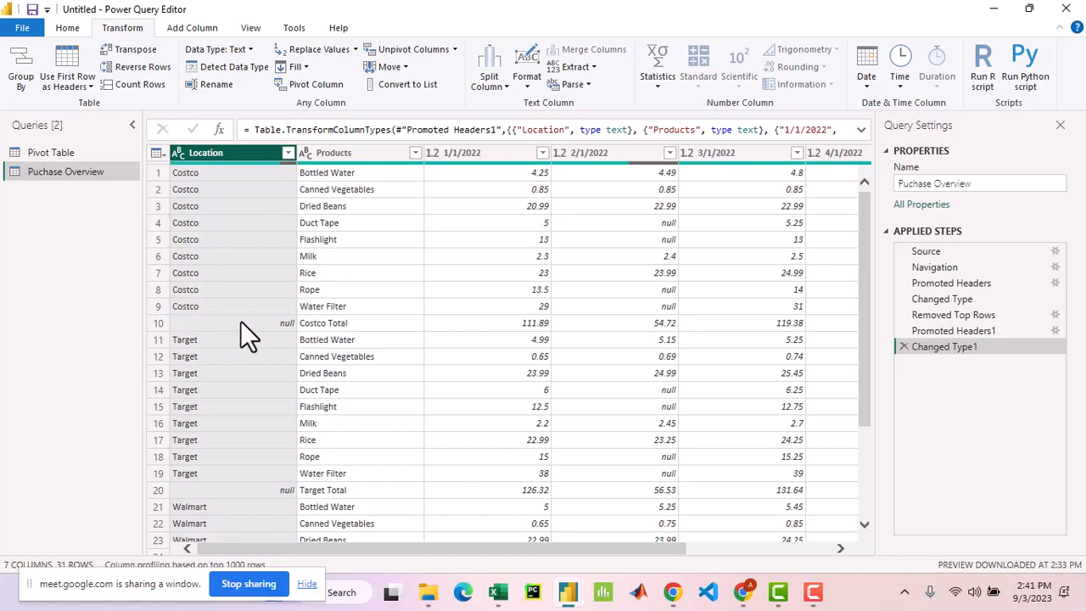
left_click(289, 153)
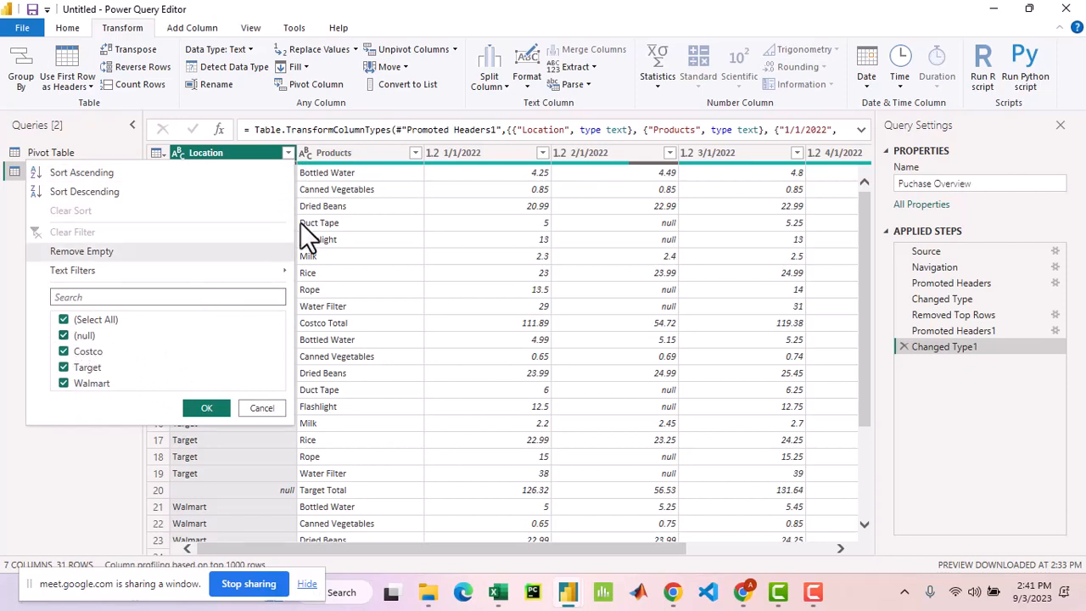
left_click(64, 336)
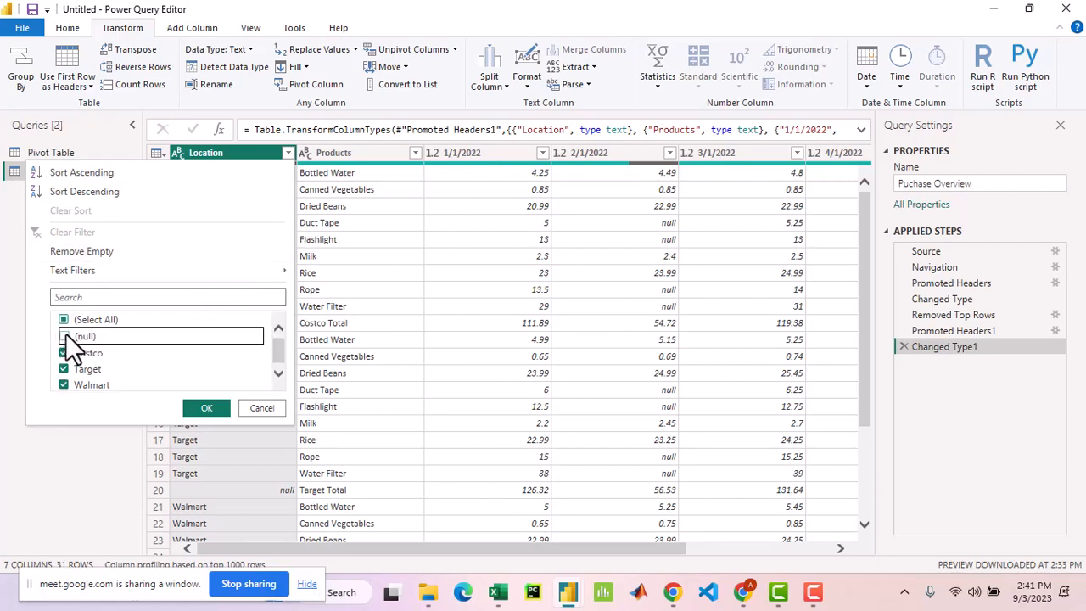
left_click(207, 408)
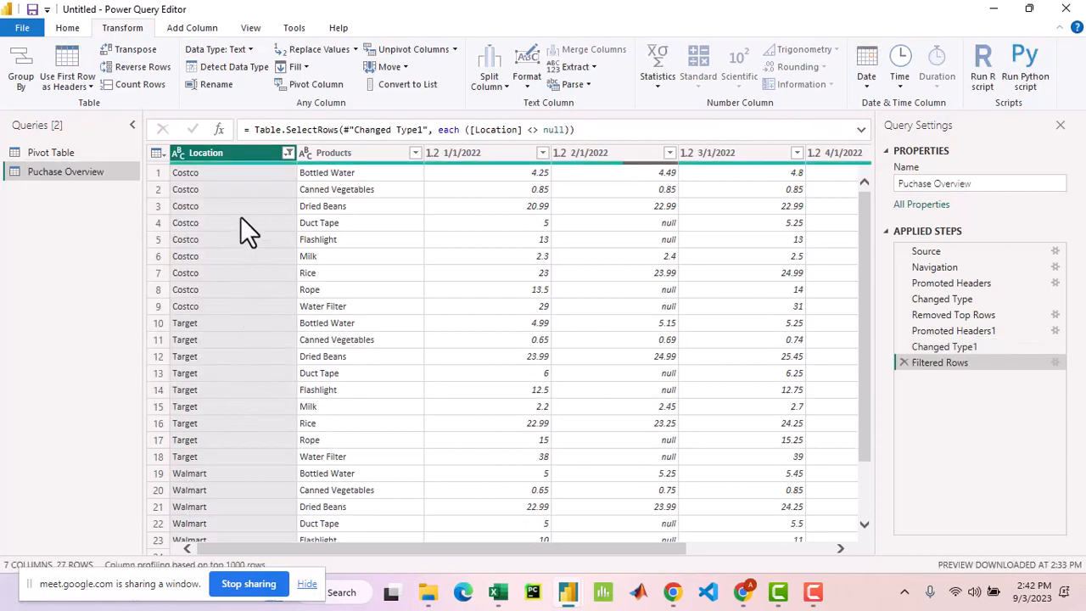
Check the filtered Location rows and filter choices, and delete the Filtered Rows entry from the applied steps.
scroll(235, 401, "down", 2)
scroll(235, 403, "up", 2)
scroll(269, 226, "down", 2)
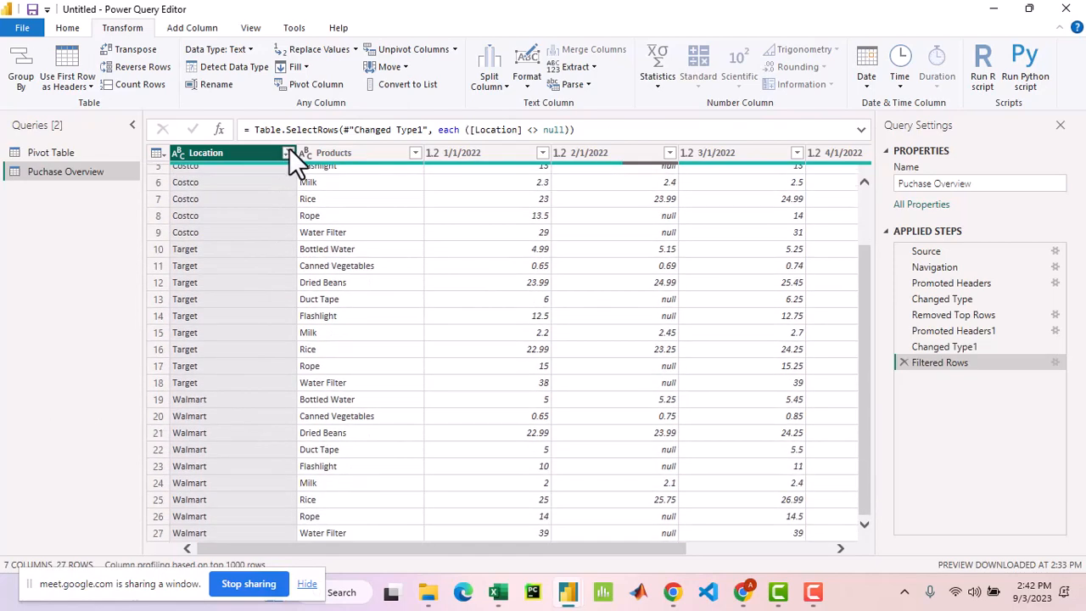
left_click(289, 153)
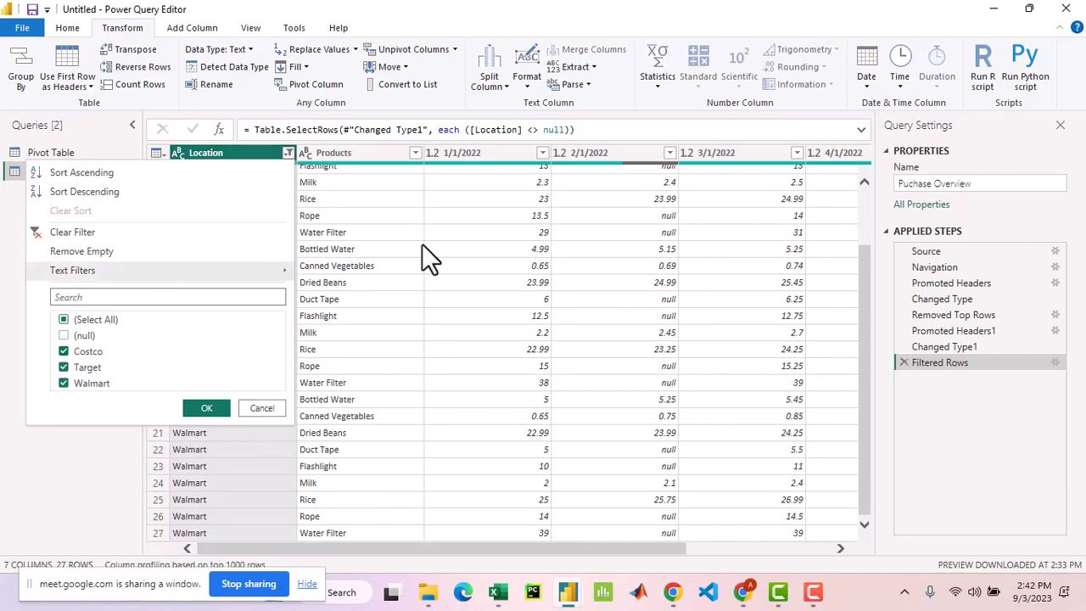
left_click(903, 362)
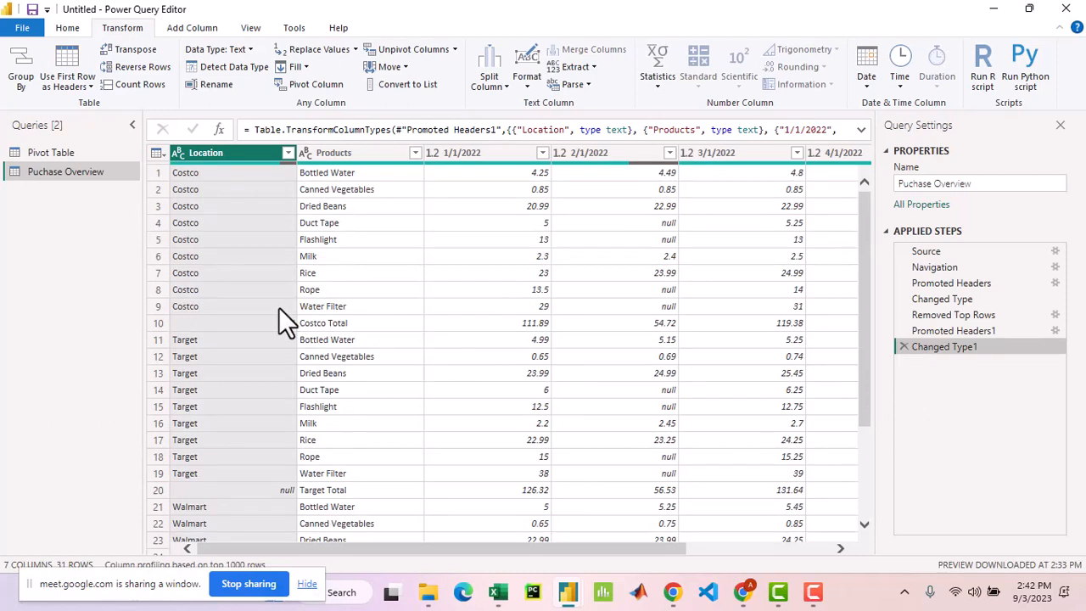
Apply Remove Empty to the Location column of the Puchase Overview query.
left_click(288, 152)
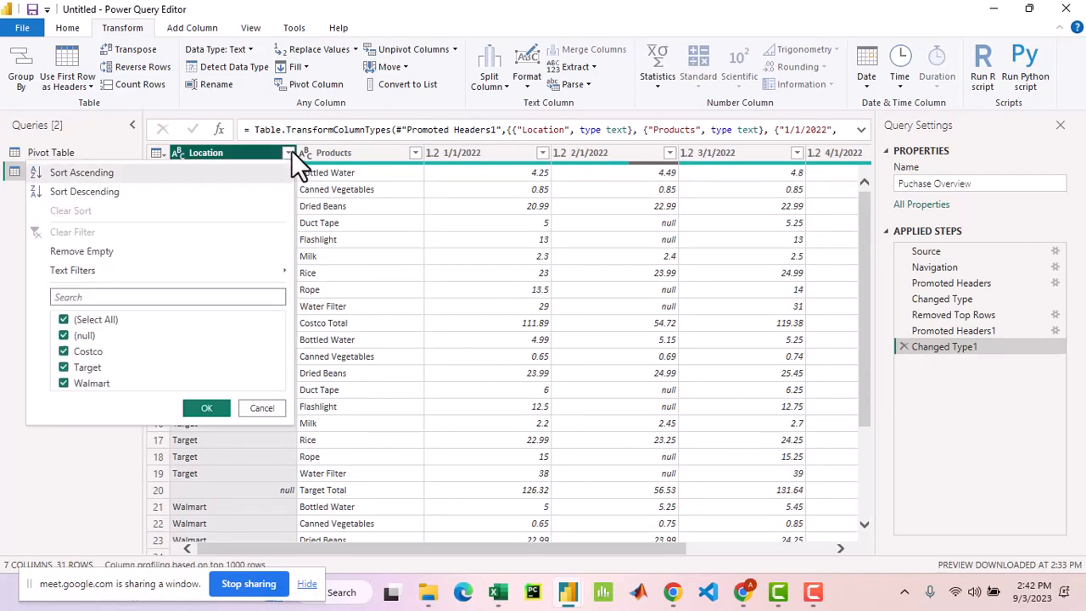
left_click(175, 248)
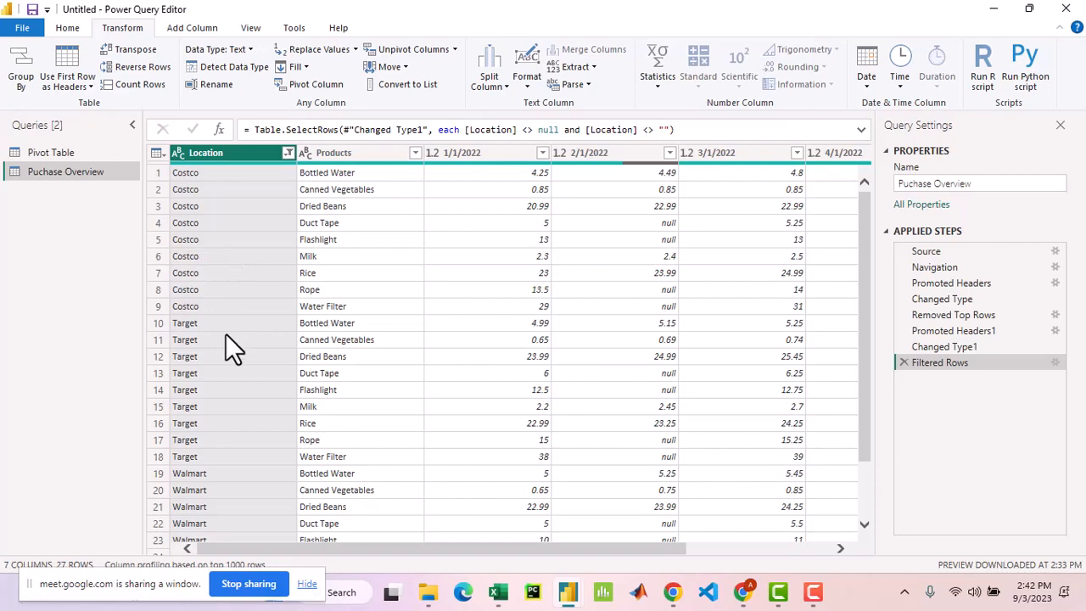
Examine the remaining Costco, Target and Walmart rows across the date and Grand Total columns.
scroll(225, 334, "down", 3)
scroll(225, 348, "up", 3)
scroll(226, 334, "down", 3)
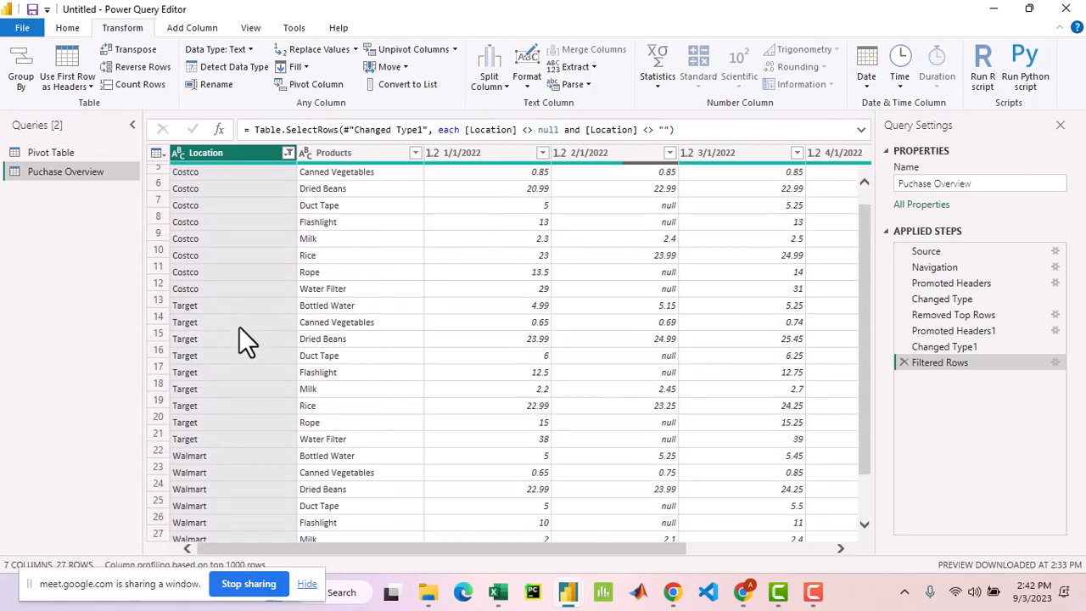
scroll(238, 326, "up", 3)
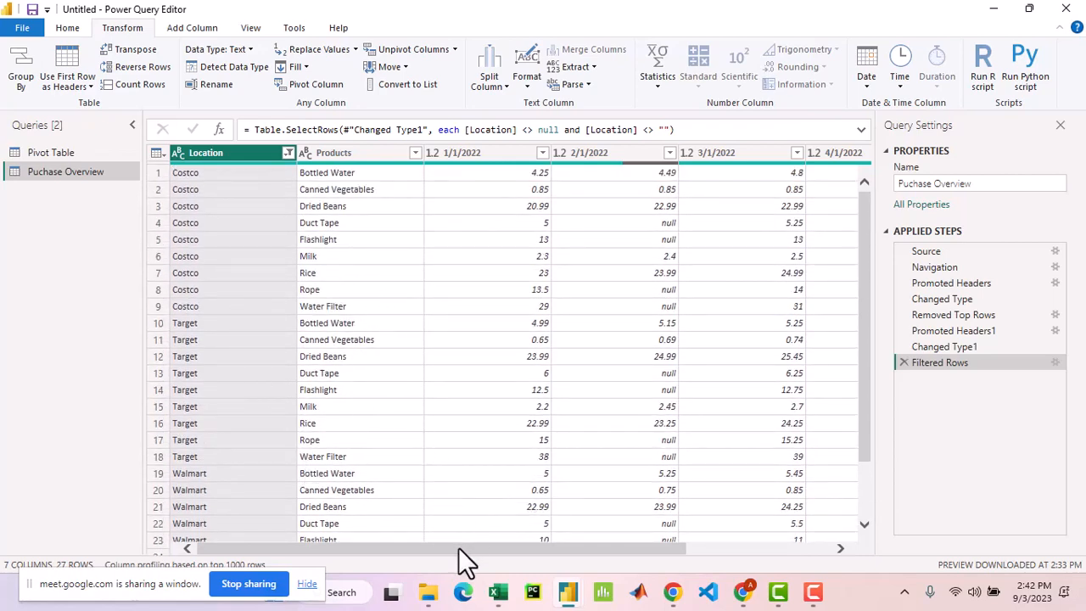
left_click_drag(458, 549, 391, 524)
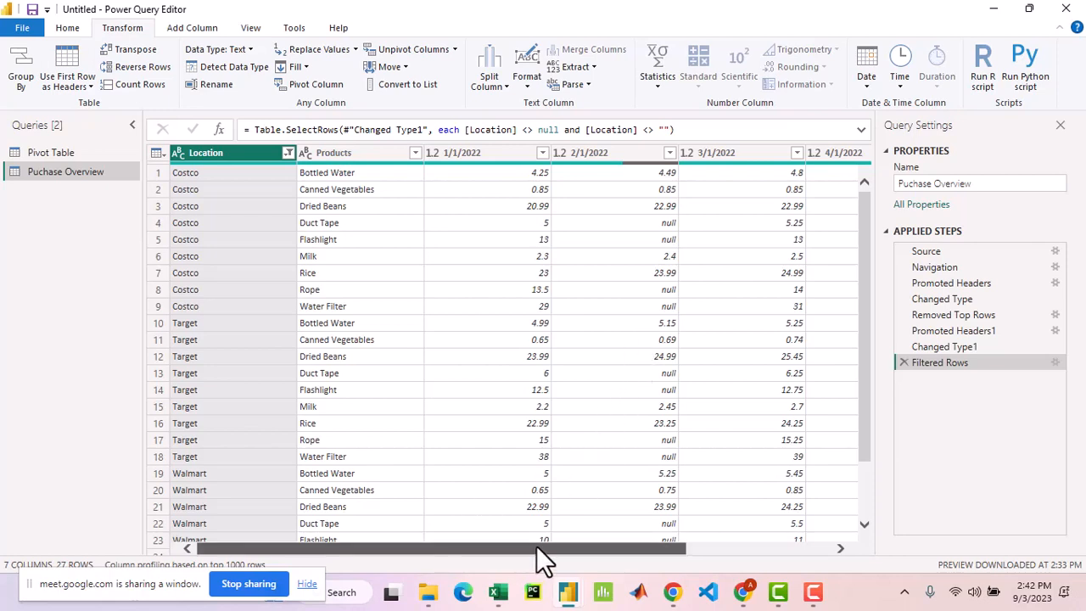
left_click_drag(536, 546, 710, 554)
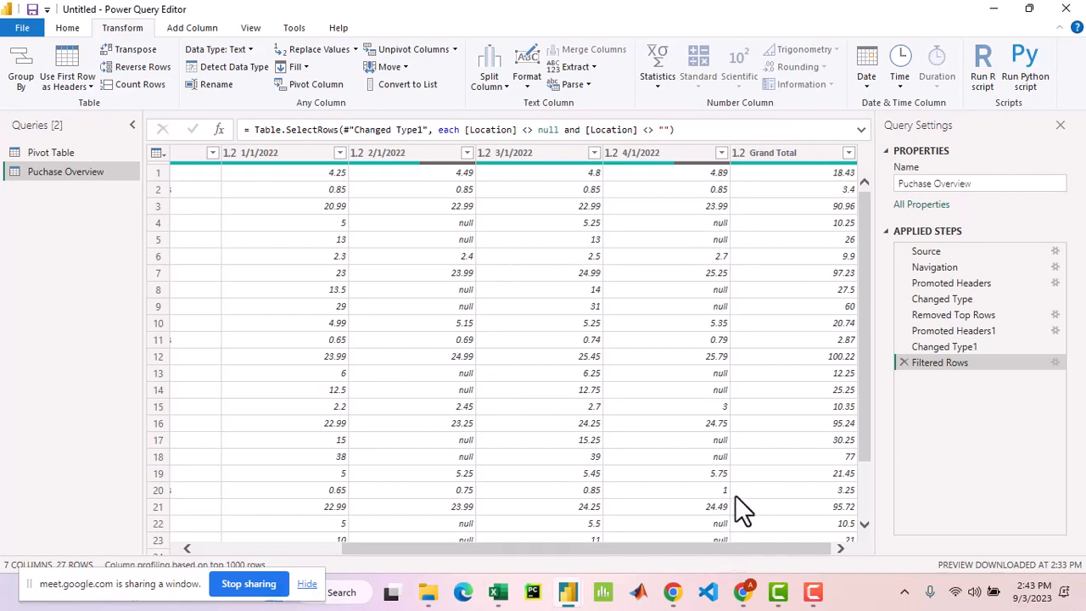
scroll(734, 408, "down", 3)
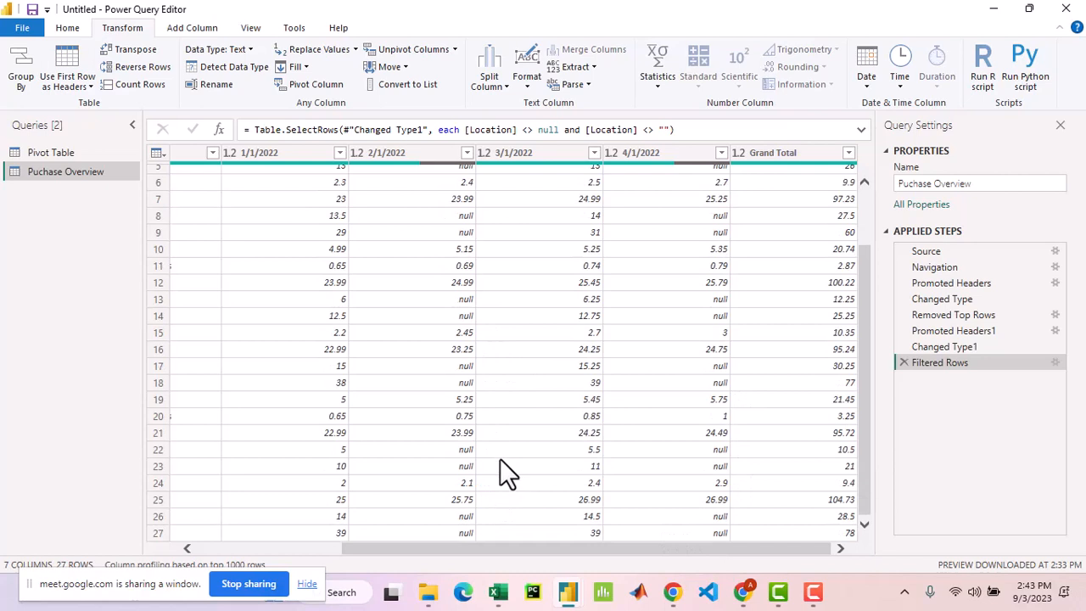
left_click_drag(486, 549, 279, 535)
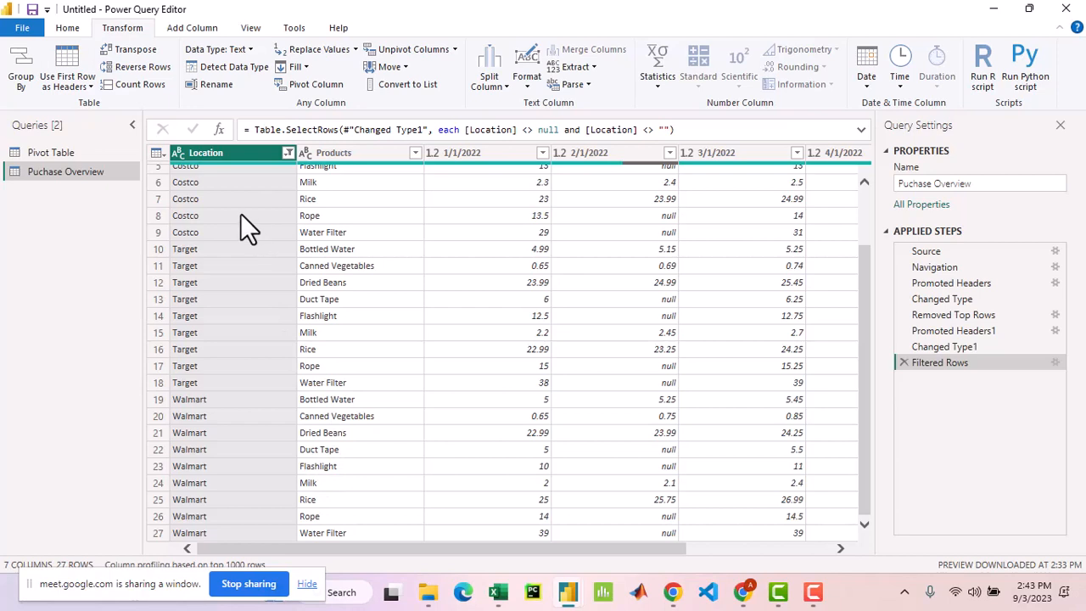
Unpivot the four date columns, 1/1/2022 through 4/1/2022, leaving Location, Products and Grand Total out of the selection.
scroll(339, 269, "up", 2)
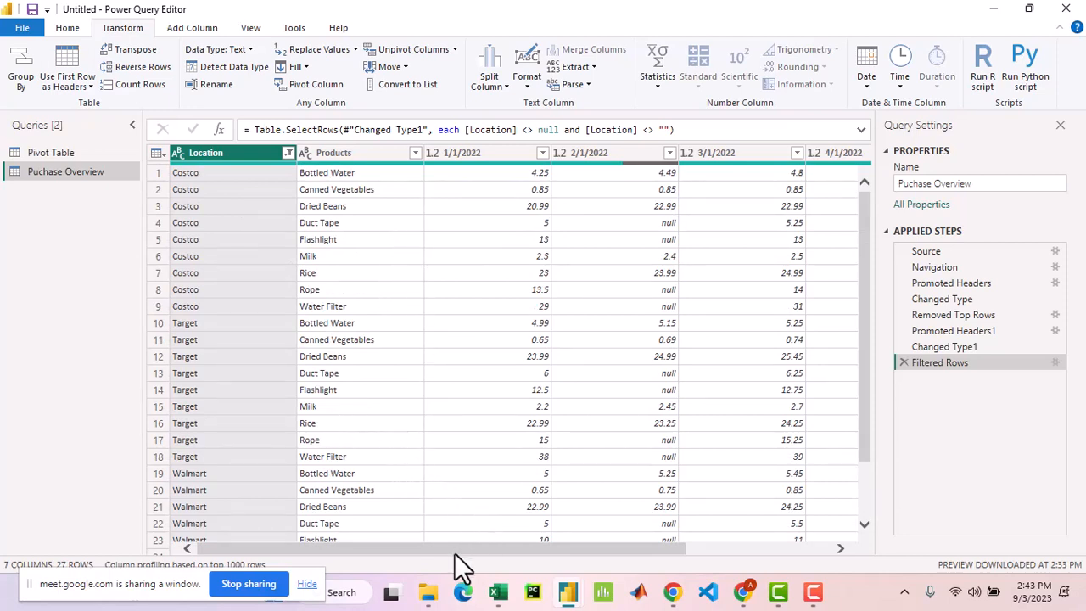
left_click_drag(468, 554, 673, 565)
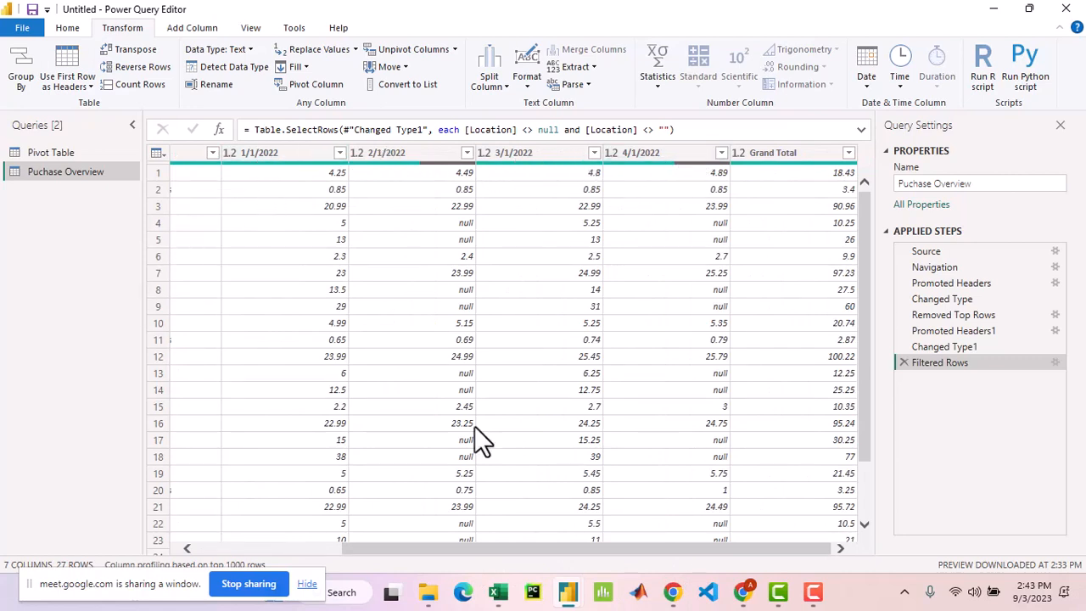
left_click_drag(481, 549, 260, 527)
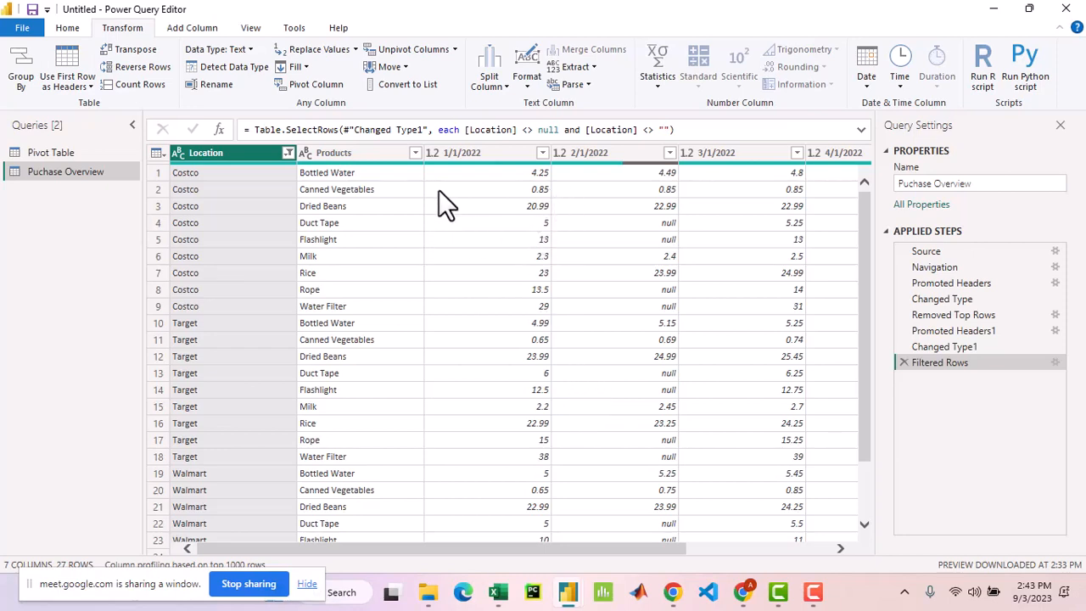
left_click_drag(422, 548, 659, 548)
left_click_drag(501, 549, 417, 544)
left_click_drag(471, 548, 405, 529)
left_click(478, 149, "shift")
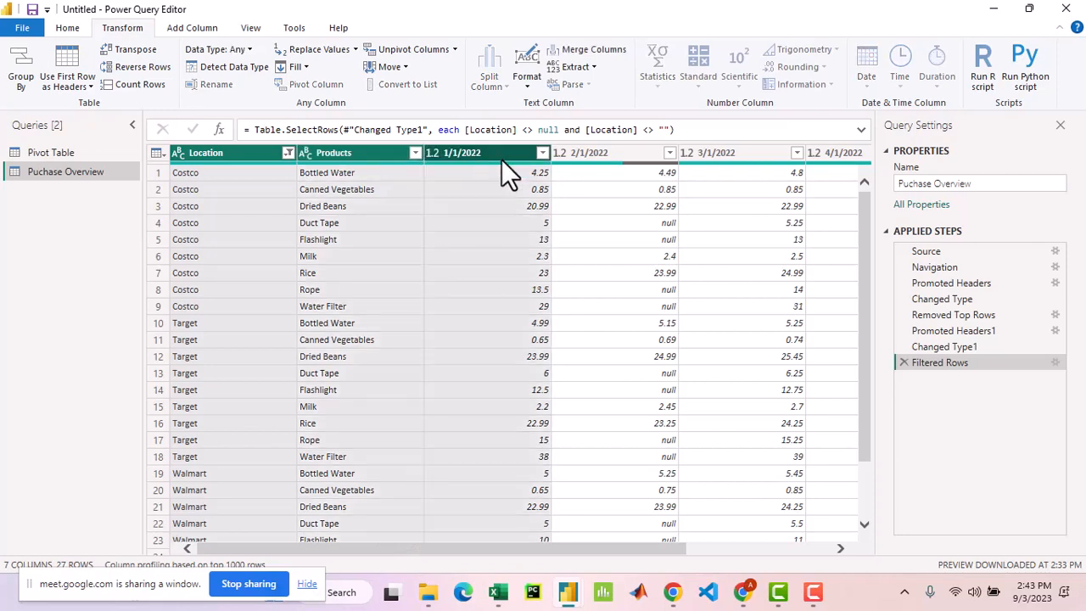
left_click(836, 153, "shift")
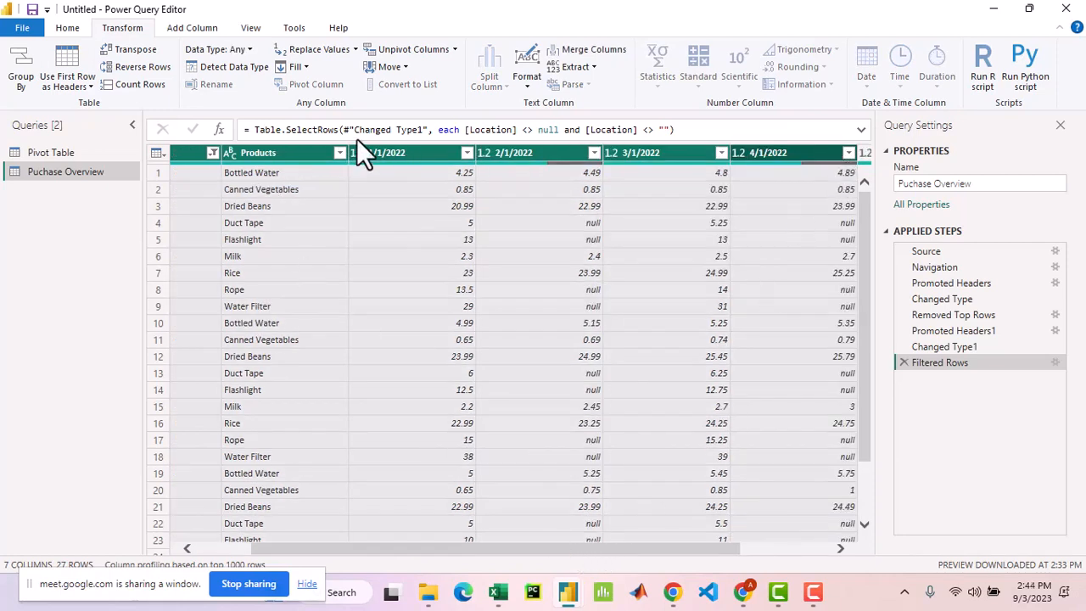
left_click_drag(426, 547, 310, 531)
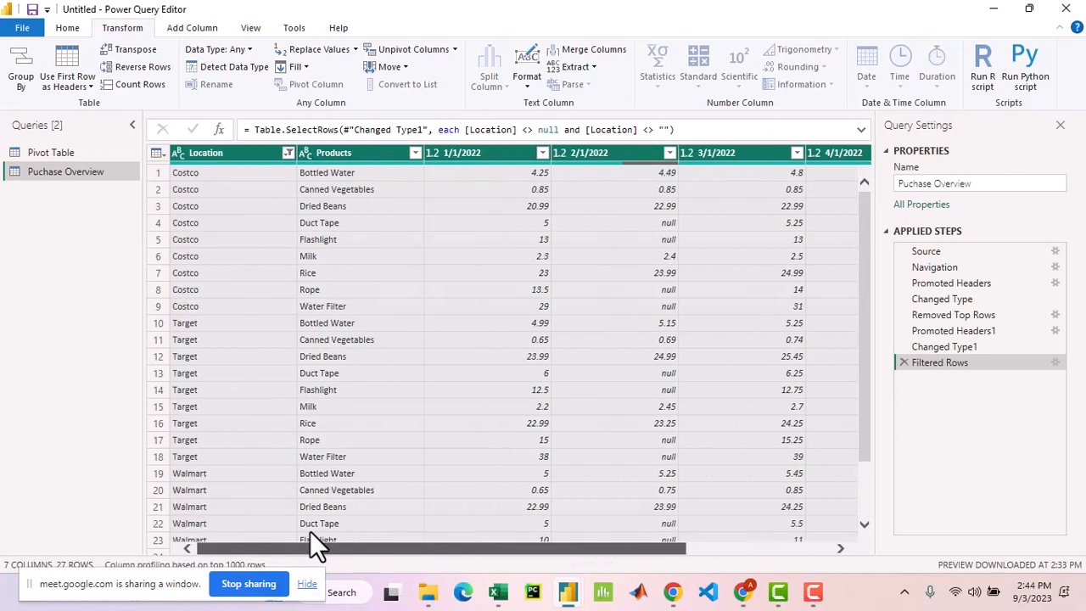
left_click(346, 152, "ctrl")
left_click(213, 153, "ctrl")
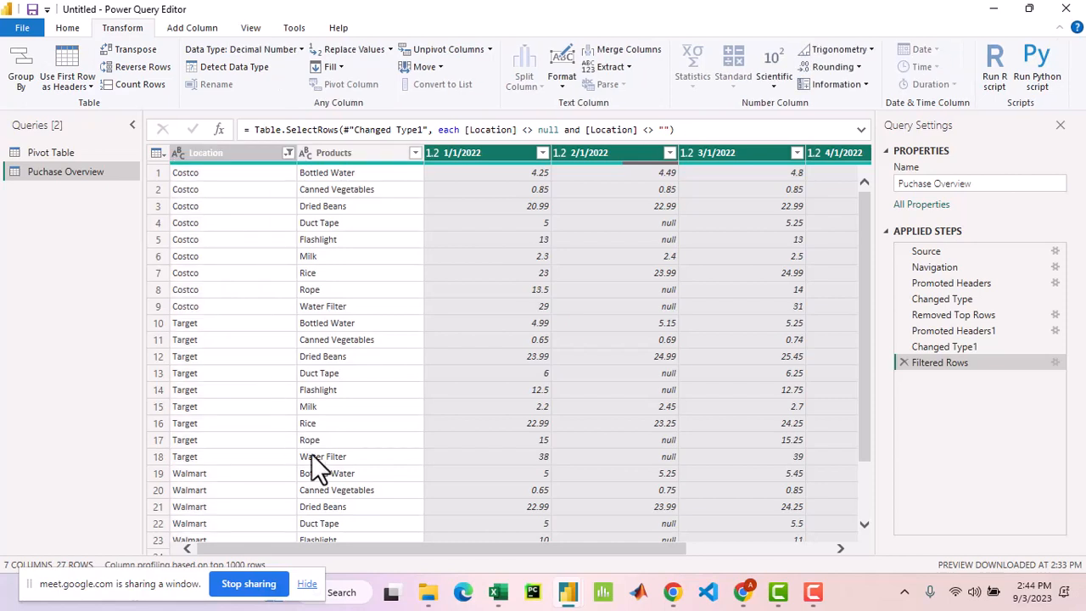
left_click_drag(372, 548, 591, 552)
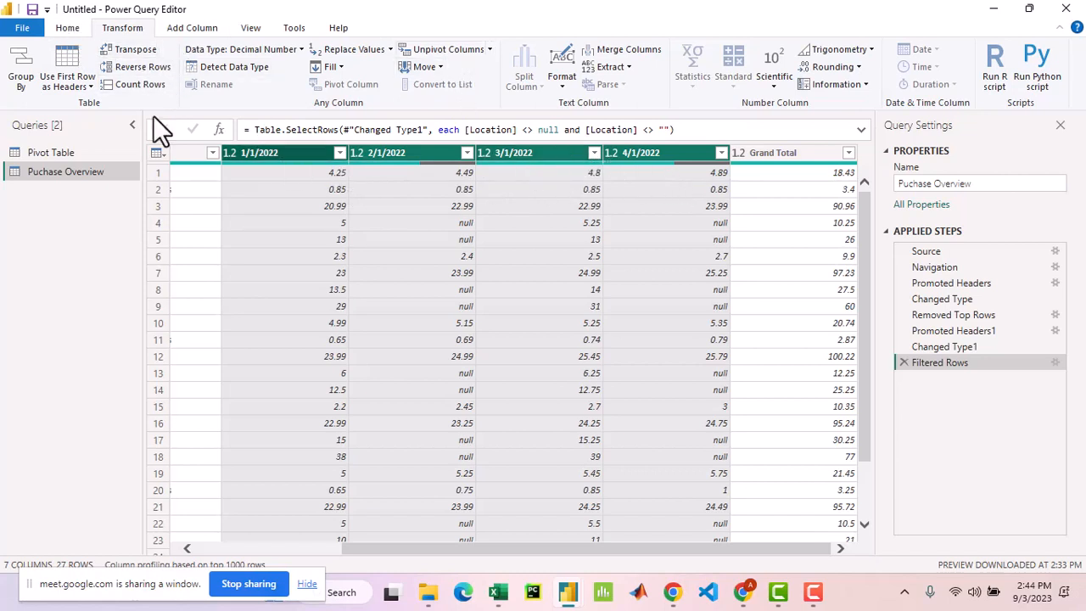
left_click(462, 51)
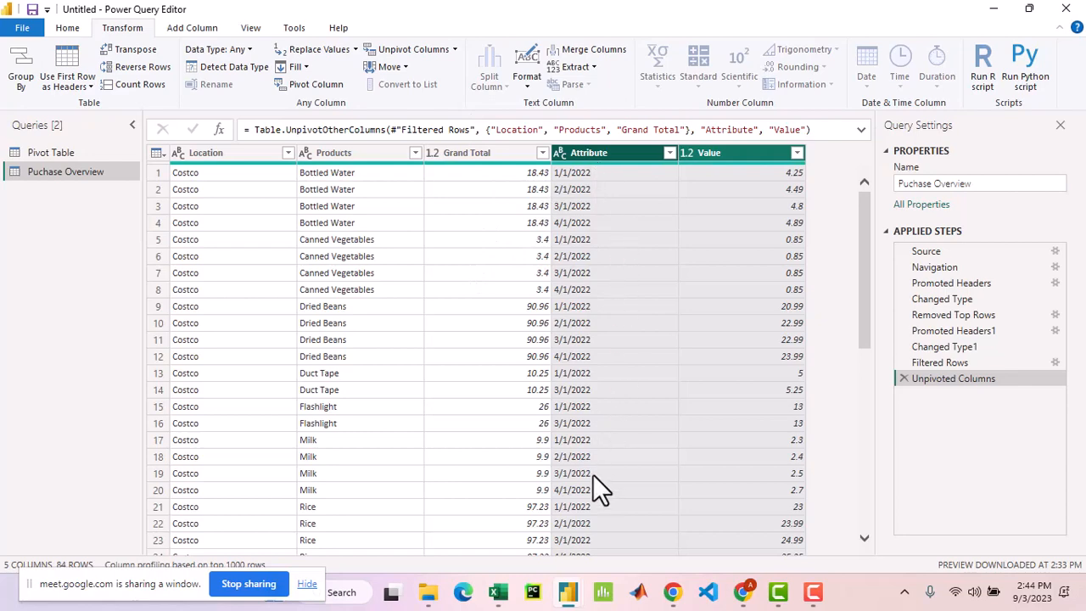
Examine the unpivoted Costco, Target and Walmart rows, comparing the Products, Grand Total, Attribute and Value columns.
scroll(586, 267, "down", 12)
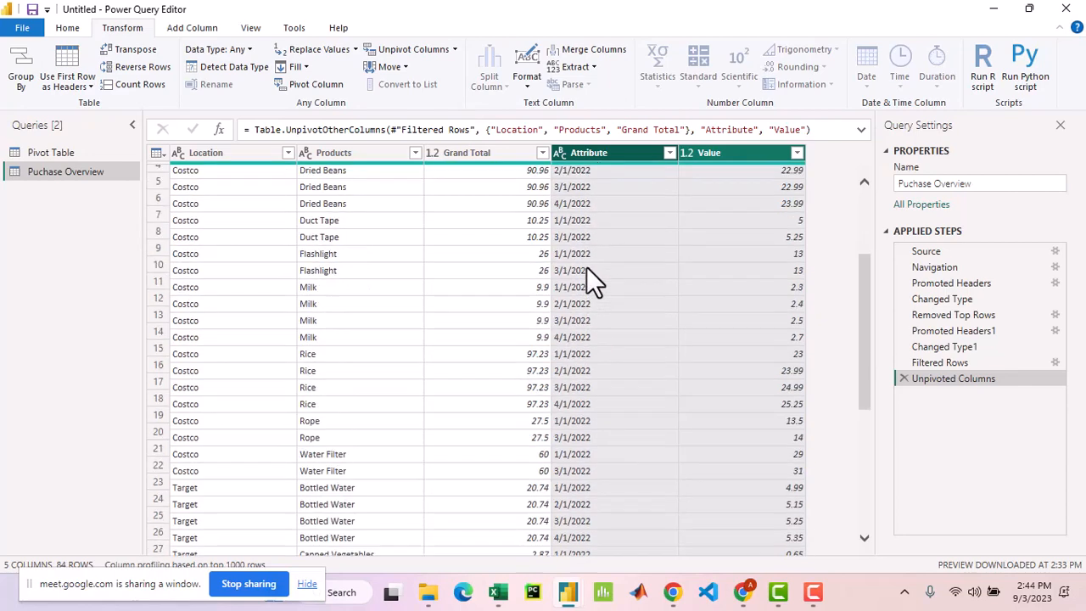
scroll(586, 268, "down", 8)
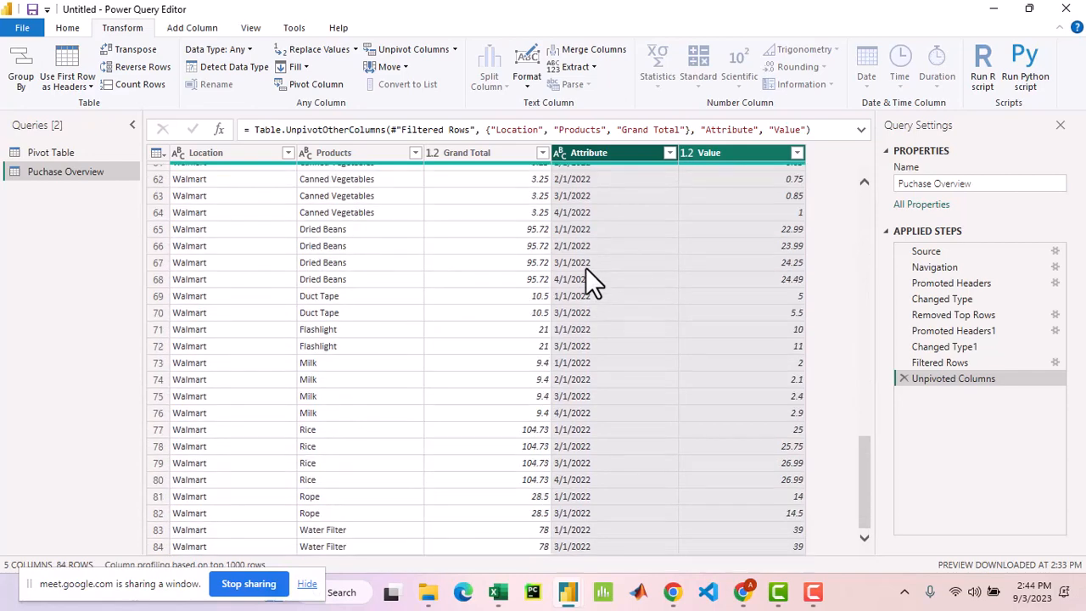
scroll(592, 280, "up", 12)
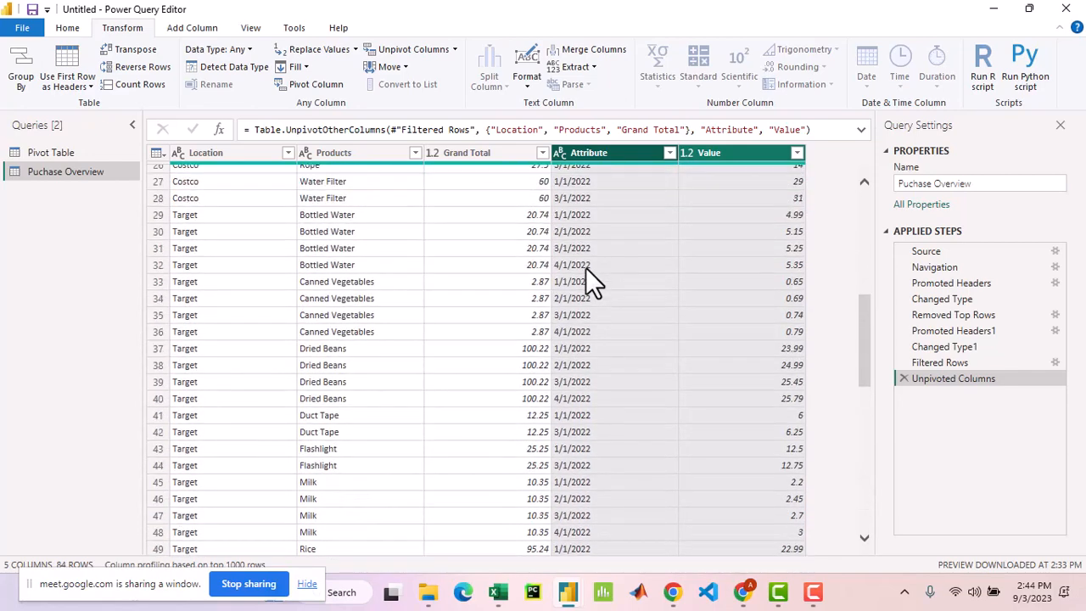
scroll(586, 269, "up", 9)
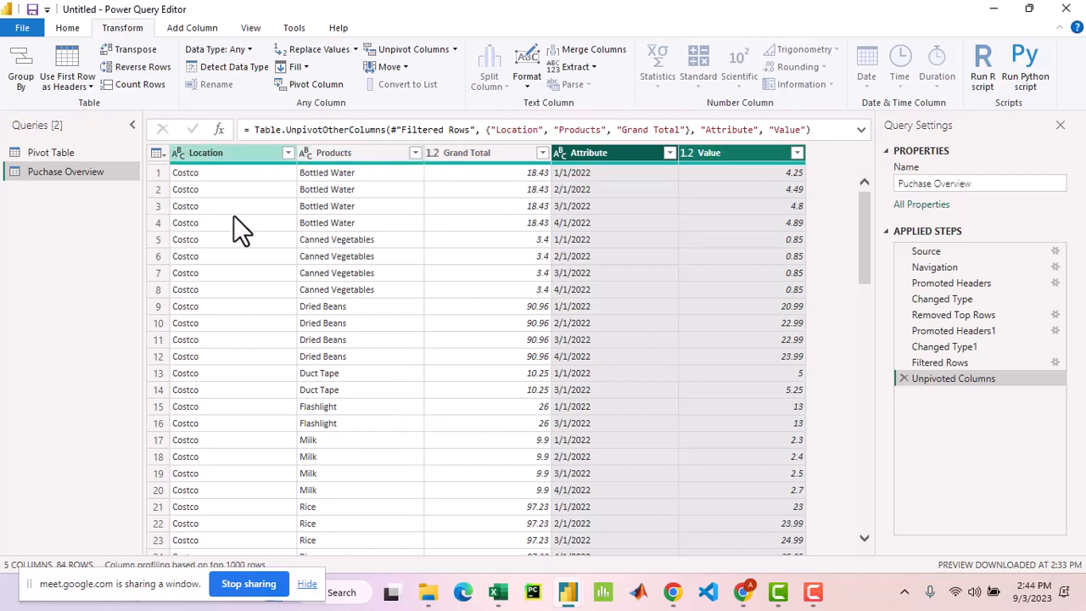
scroll(226, 265, "down", 5)
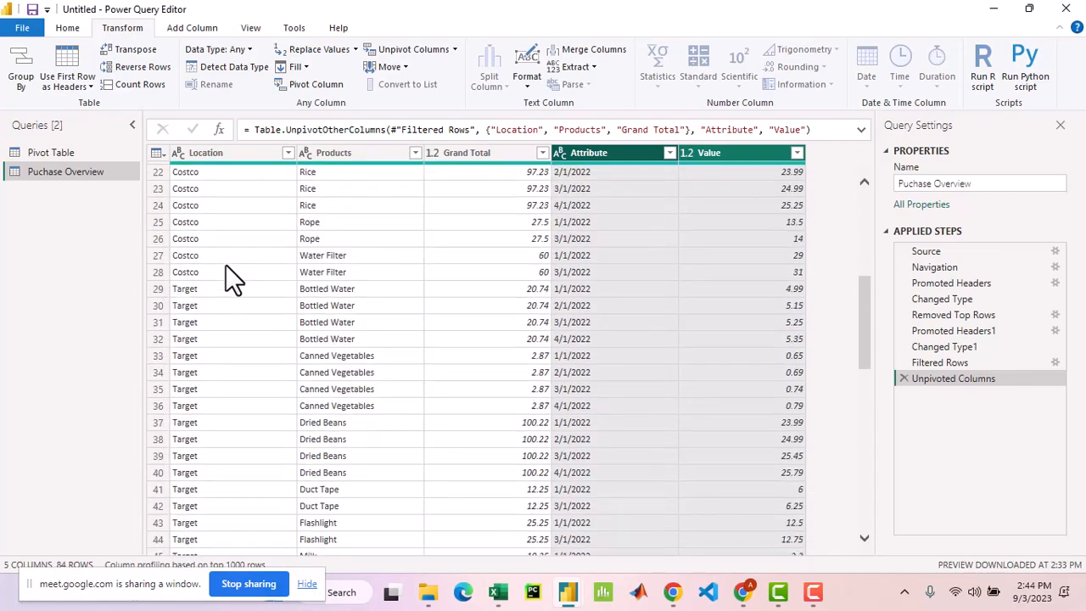
scroll(225, 265, "up", 5)
scroll(359, 286, "down", 6)
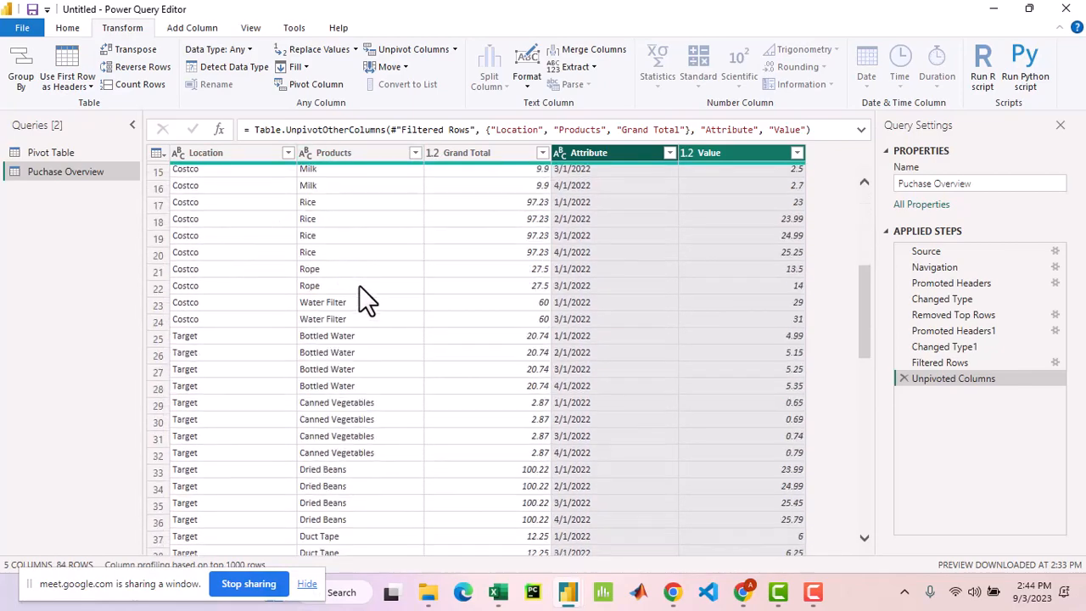
scroll(359, 286, "up", 5)
scroll(359, 289, "up", 2)
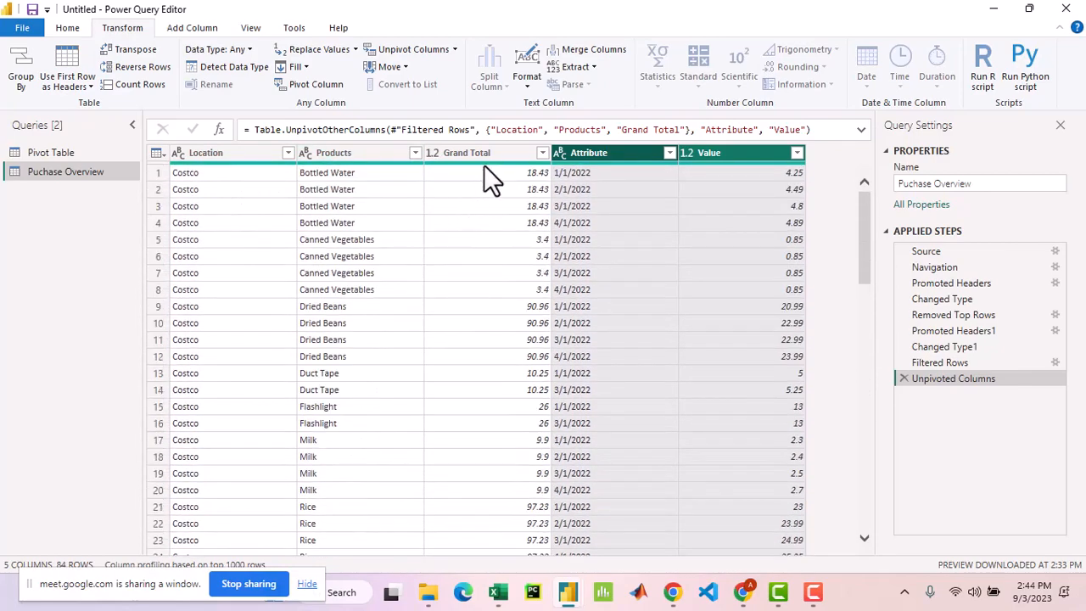
scroll(491, 233, "down", 2)
scroll(491, 233, "up", 2)
scroll(598, 224, "down", 7)
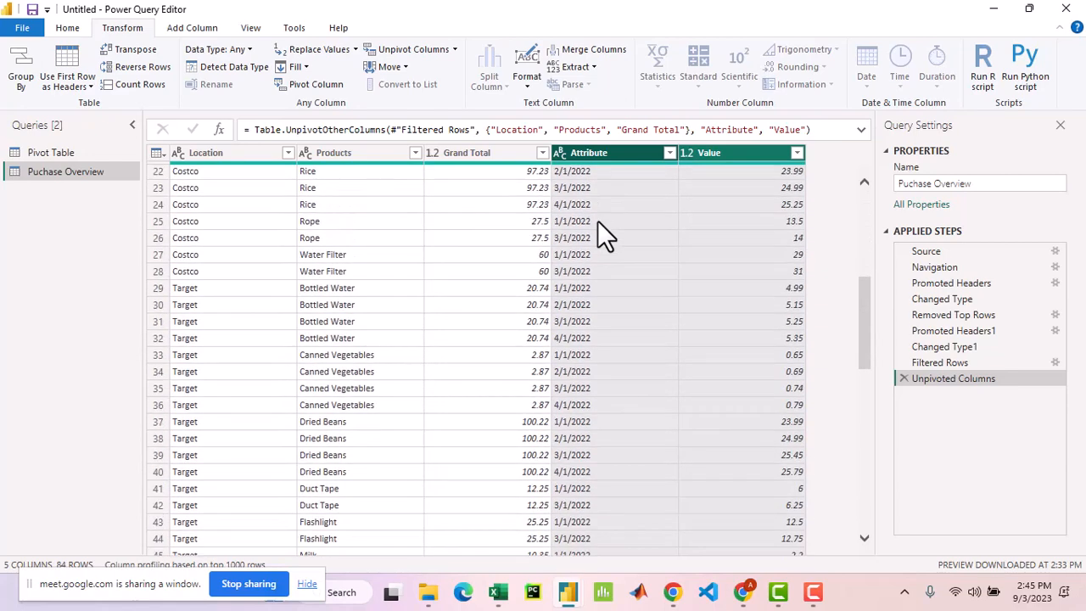
scroll(598, 221, "down", 3)
Detect the data types of all columns in the Puchase Overview query.
scroll(598, 222, "up", 10)
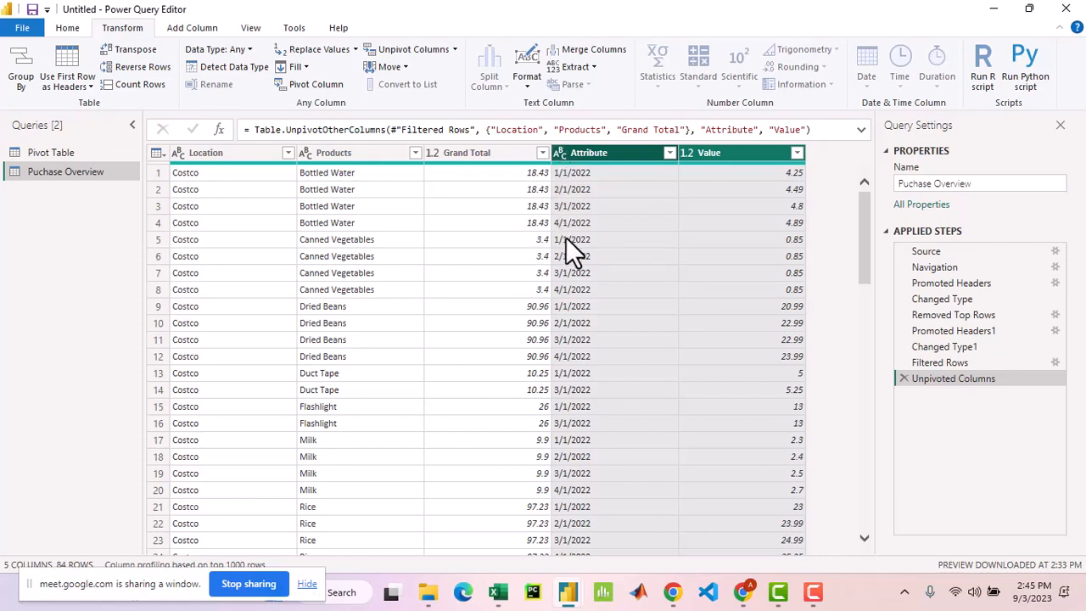
key("ctrl+a")
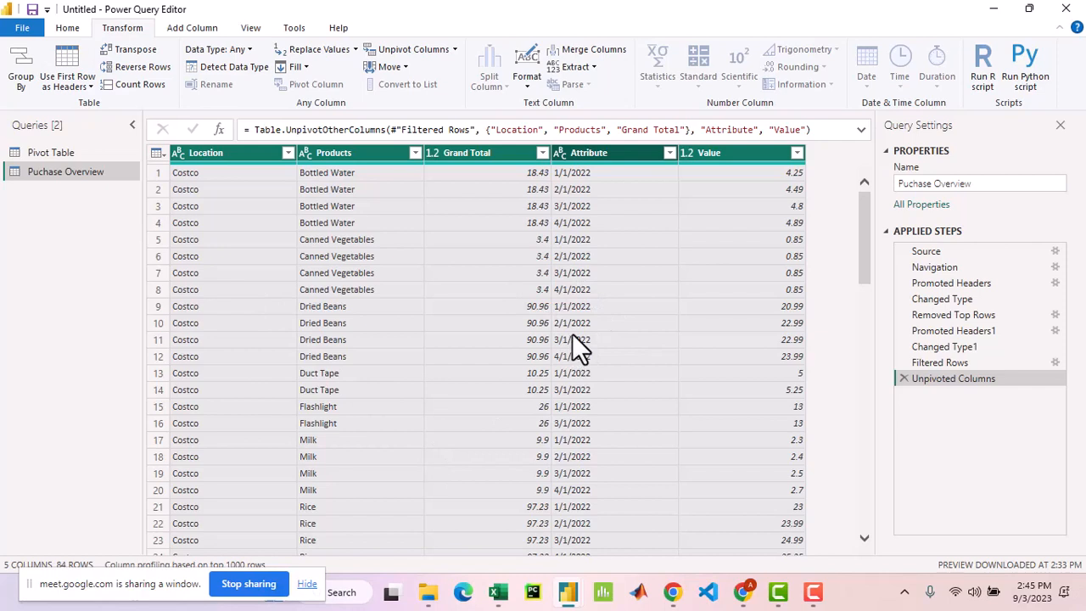
left_click(250, 65)
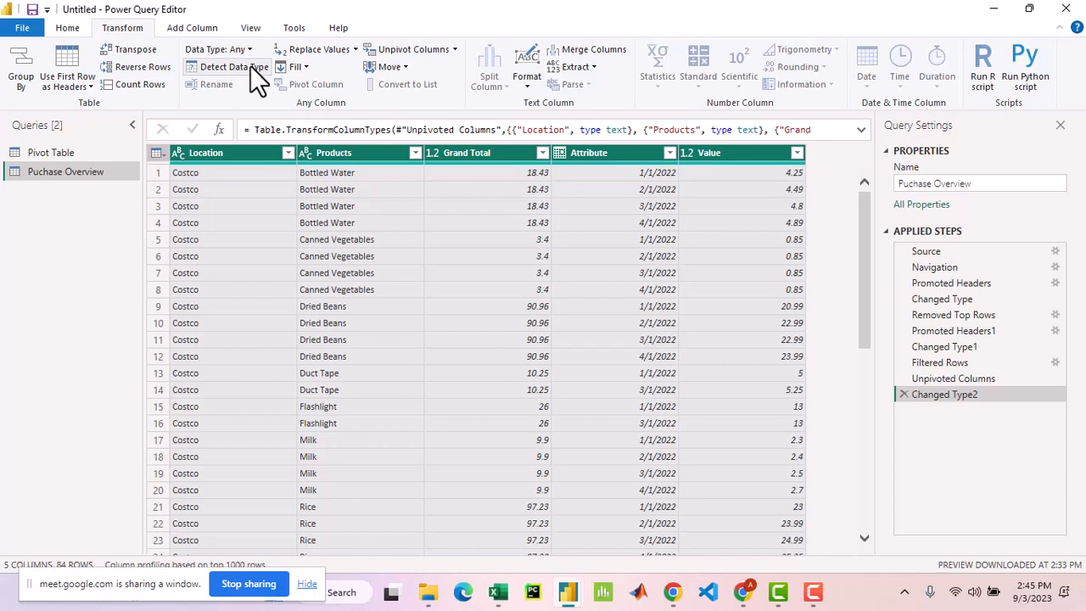
Change the Attribute column's data type to Text, replacing the current conversion.
left_click(560, 153)
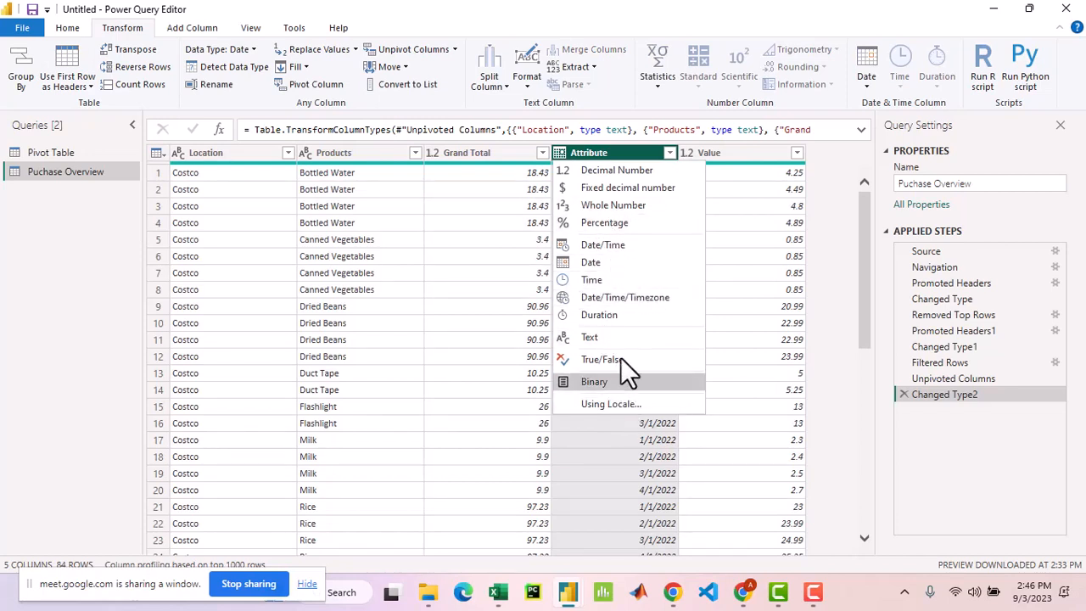
left_click(626, 336)
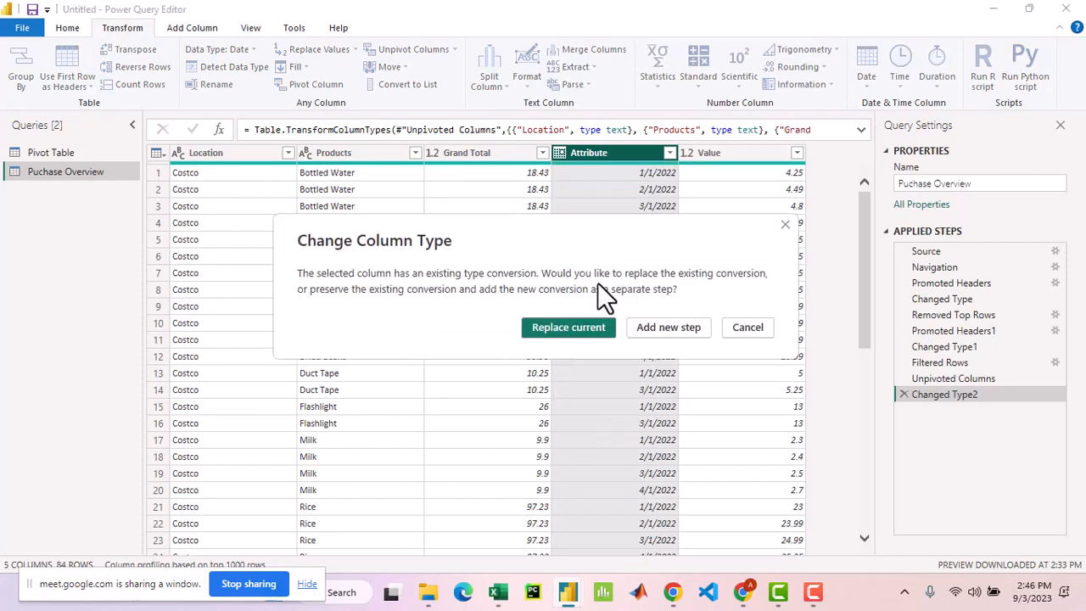
left_click(568, 326)
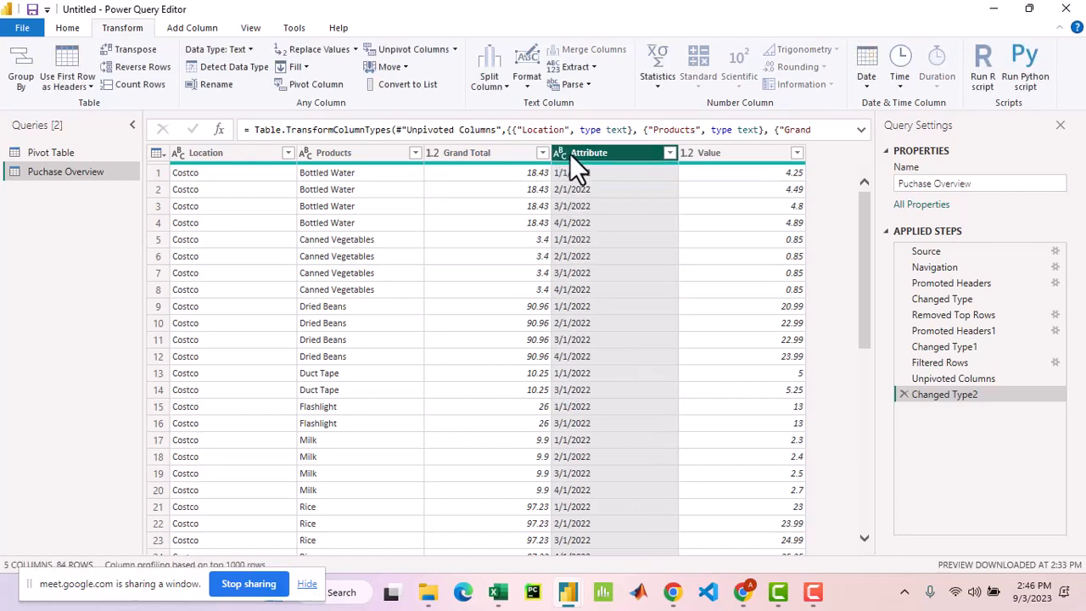
Set the Attribute column's data type to Date, replacing the current conversion, and look through its rows.
mouse_move(574, 169)
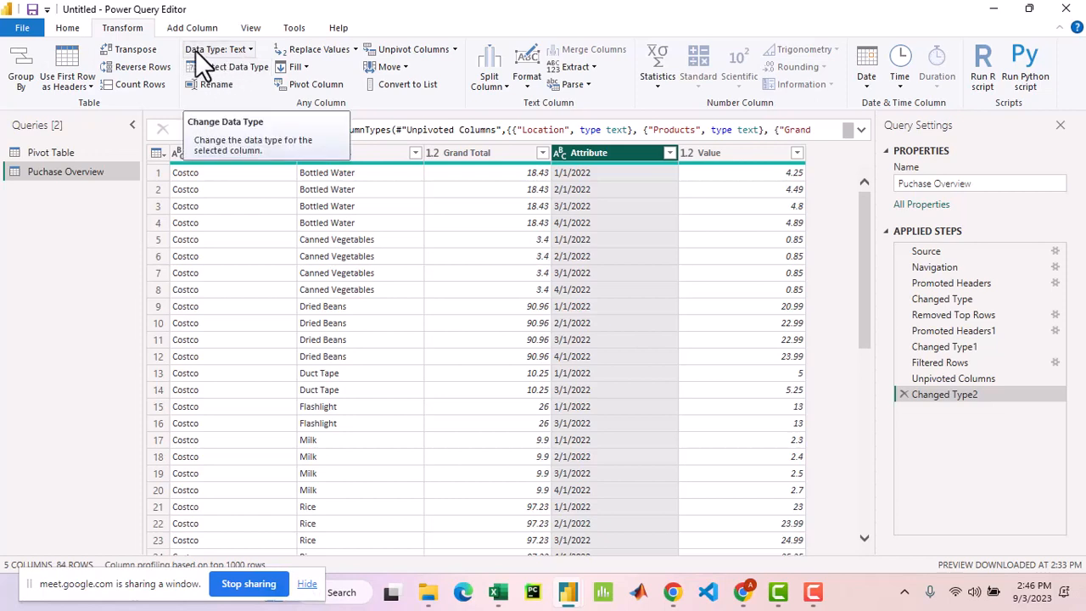
left_click(249, 48)
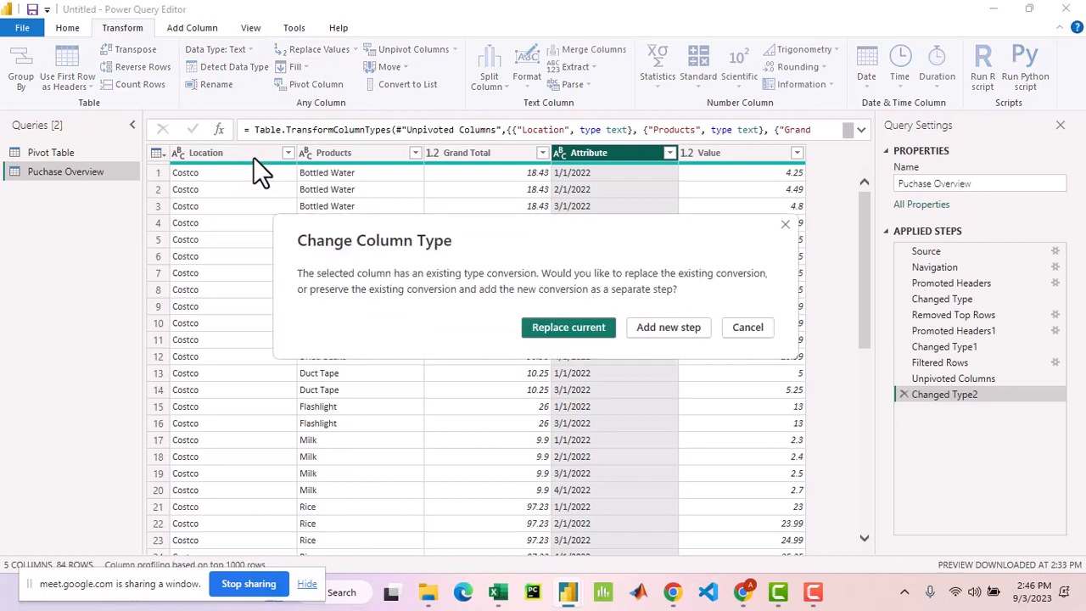
left_click(574, 327)
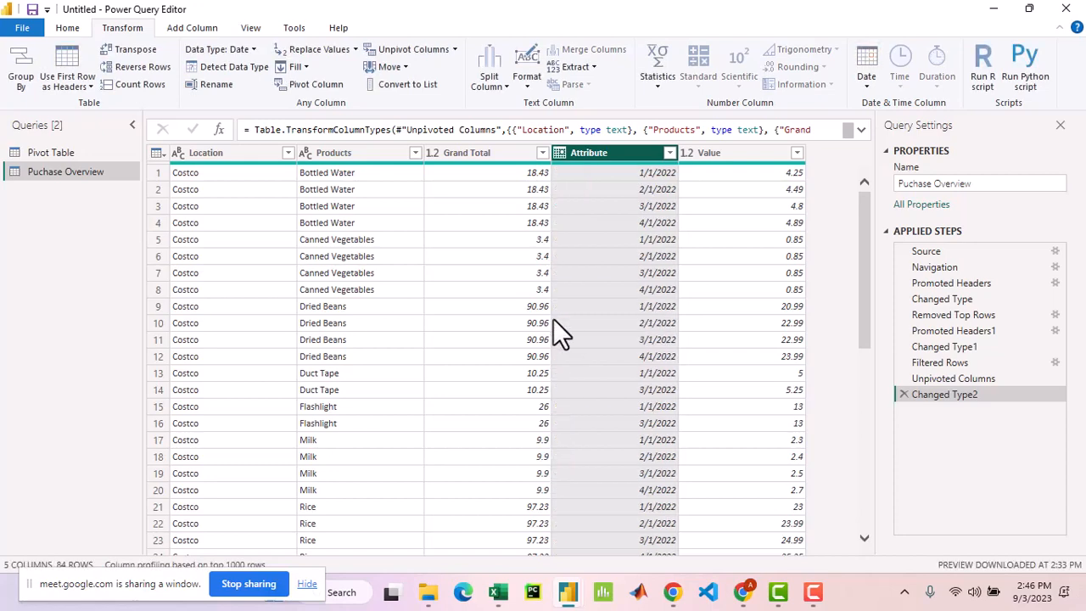
scroll(594, 246, "down", 10)
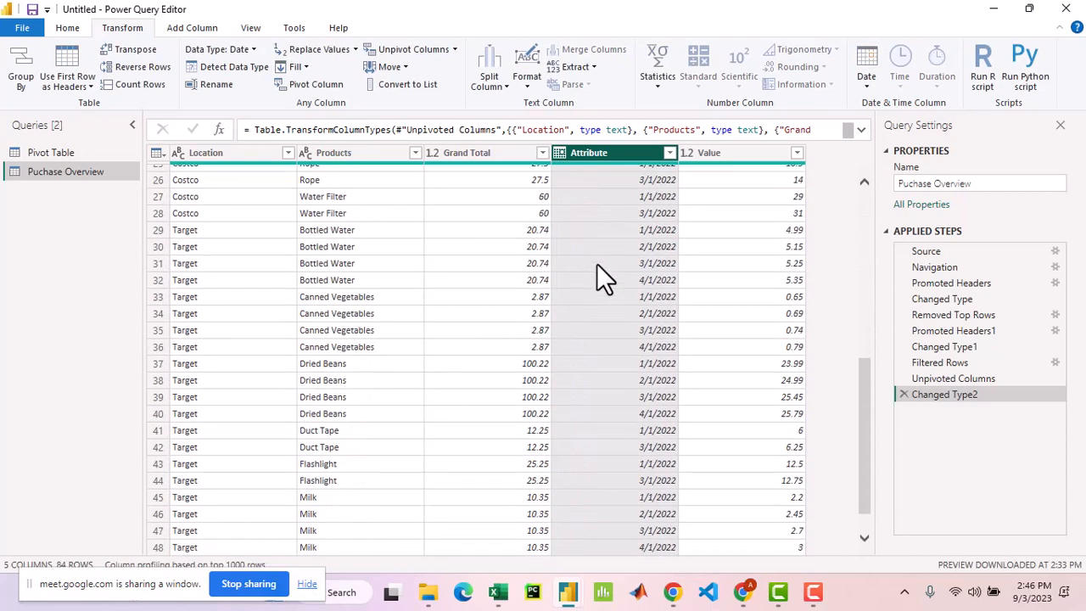
scroll(596, 269, "down", 9)
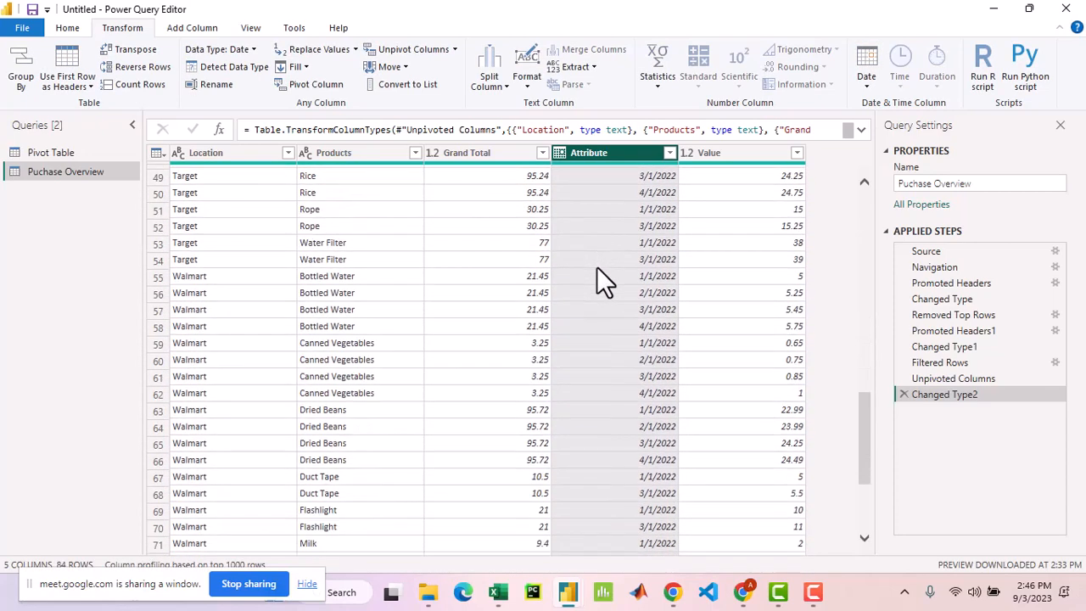
scroll(596, 270, "up", 14)
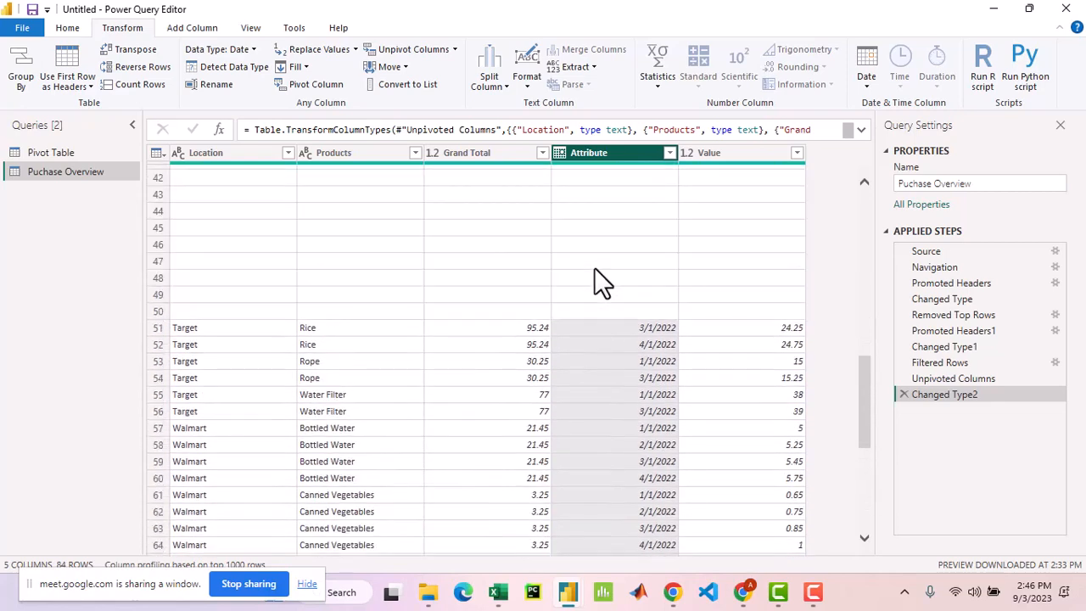
scroll(595, 270, "up", 5)
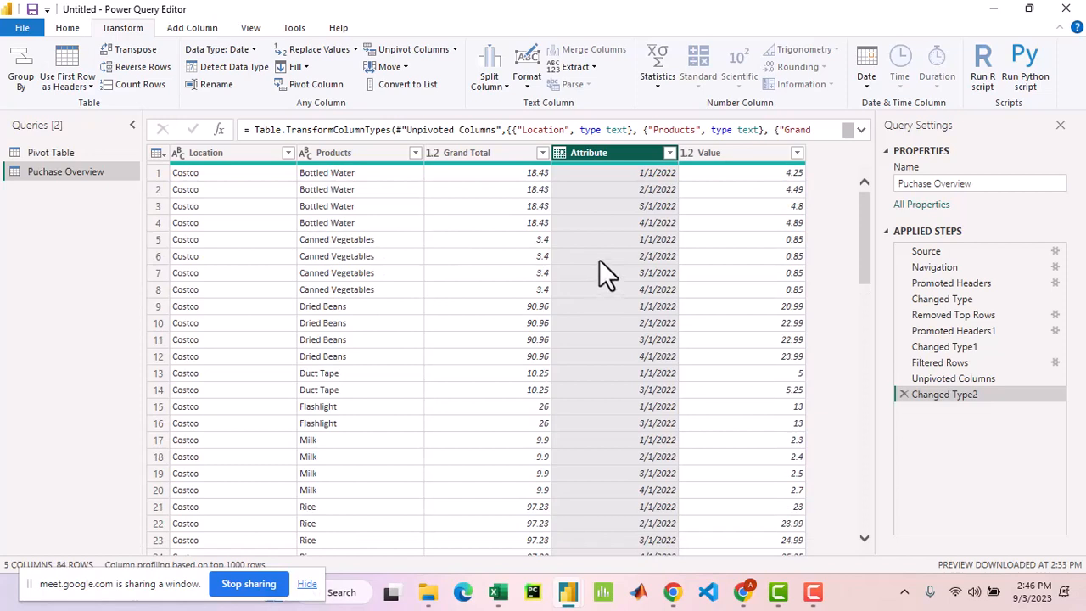
Review the Grand Total column's repeated values and remove that column from the query.
left_click(488, 155)
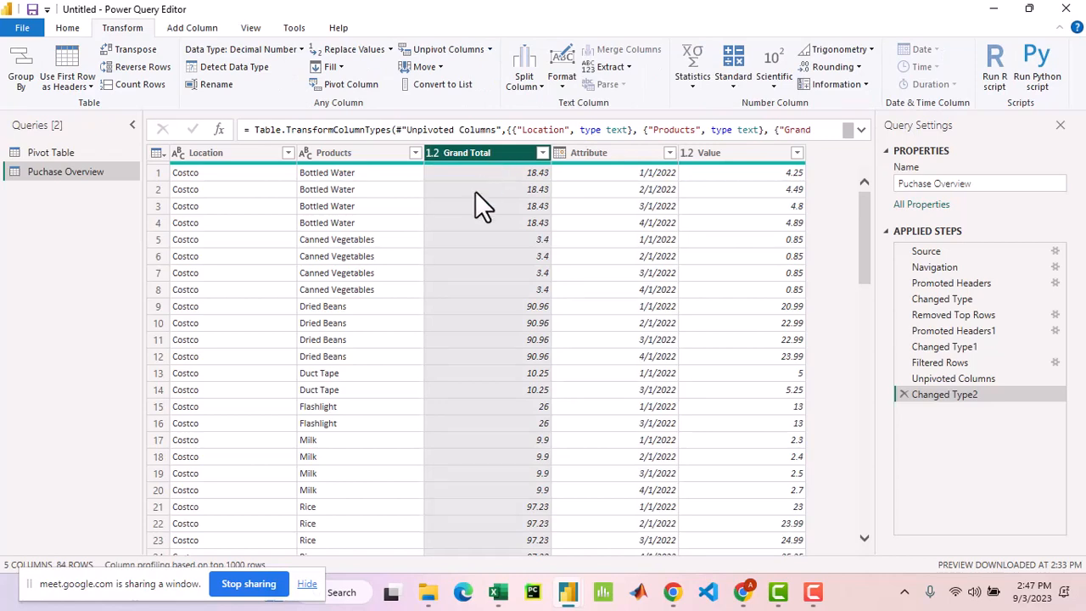
scroll(477, 206, "down", 5)
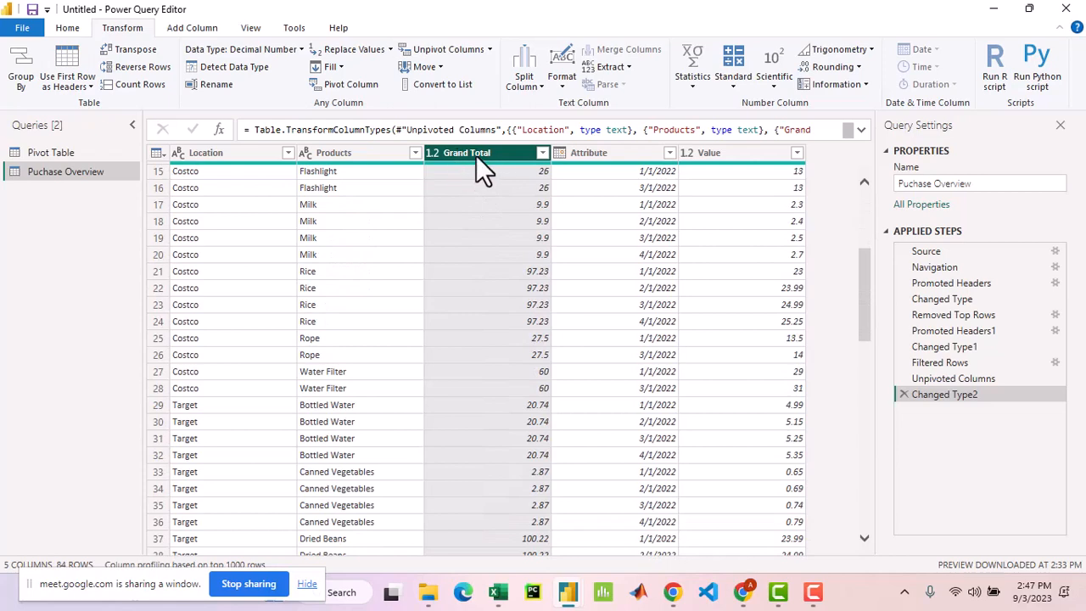
scroll(476, 161, "up", 5)
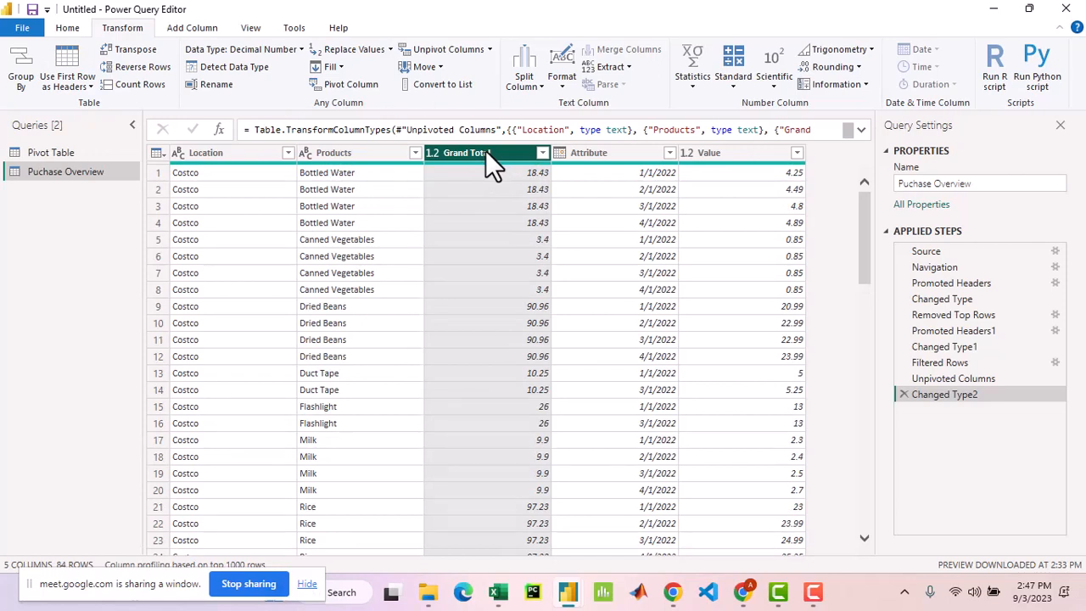
right_click(485, 150)
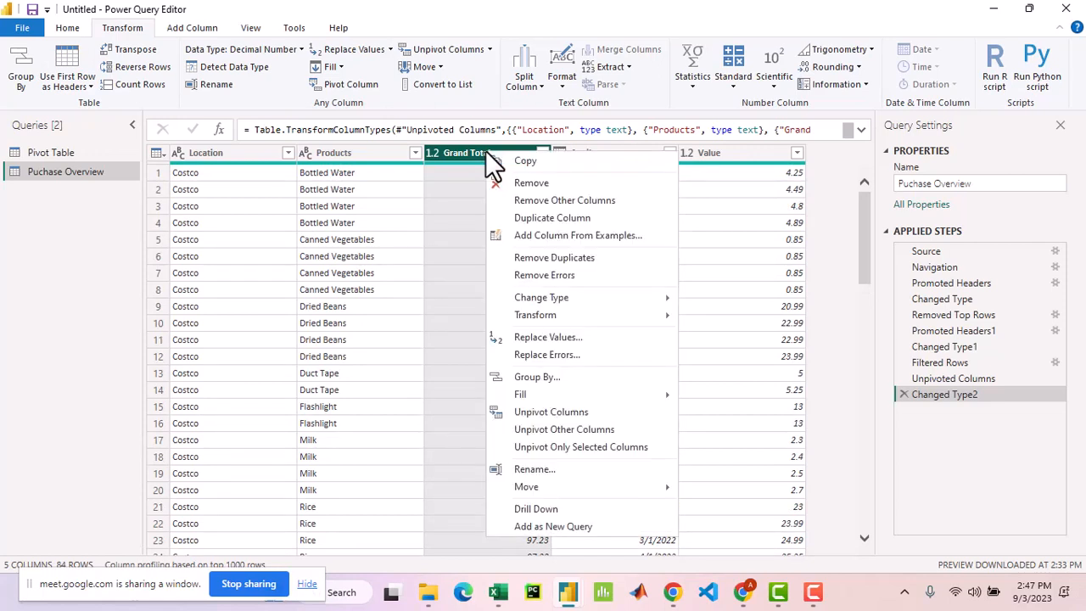
left_click(547, 183)
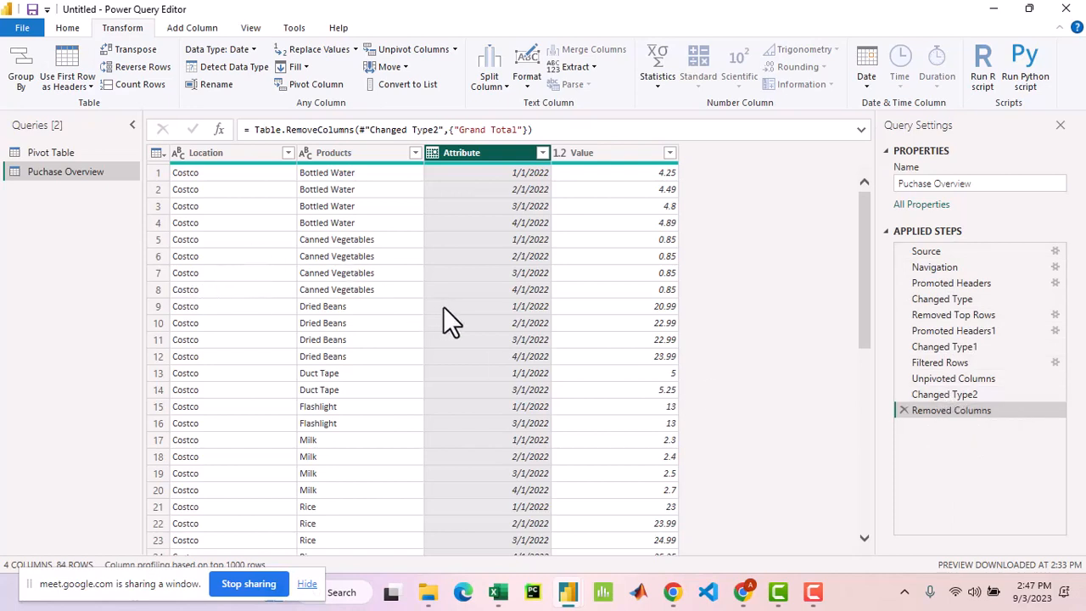
Examine the distinct values in the filter lists of the Location, Products, Attribute and Value columns.
left_click(257, 152)
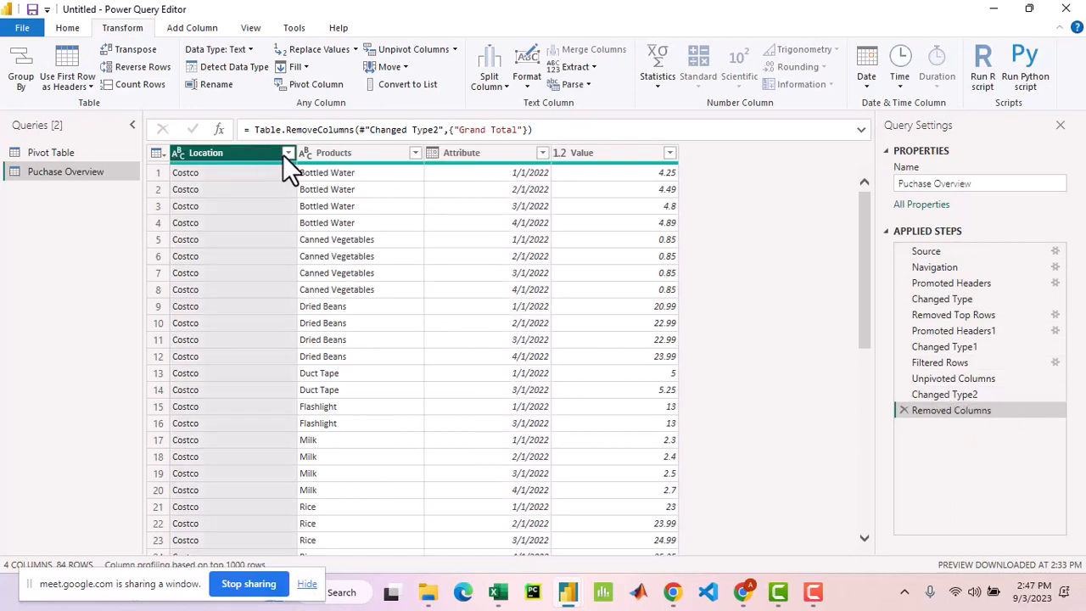
left_click(287, 153)
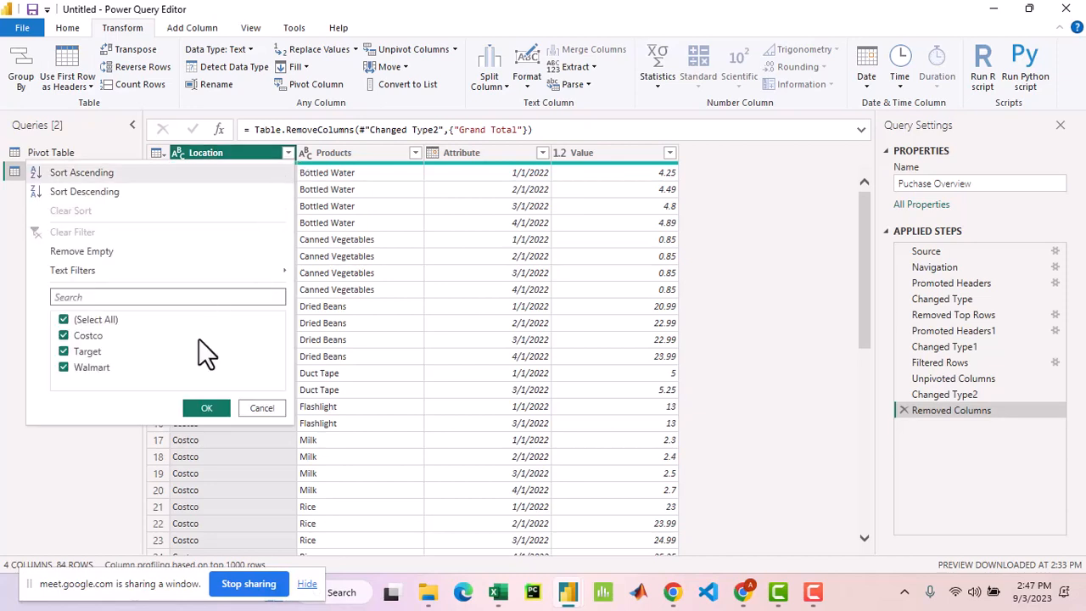
left_click(413, 152)
left_click(414, 153)
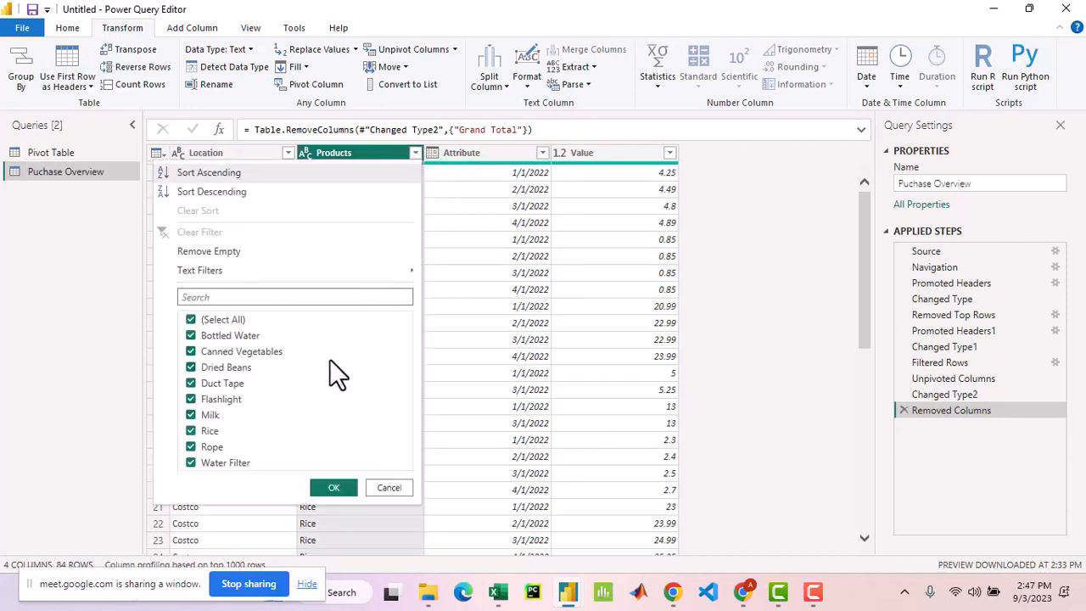
left_click(543, 153)
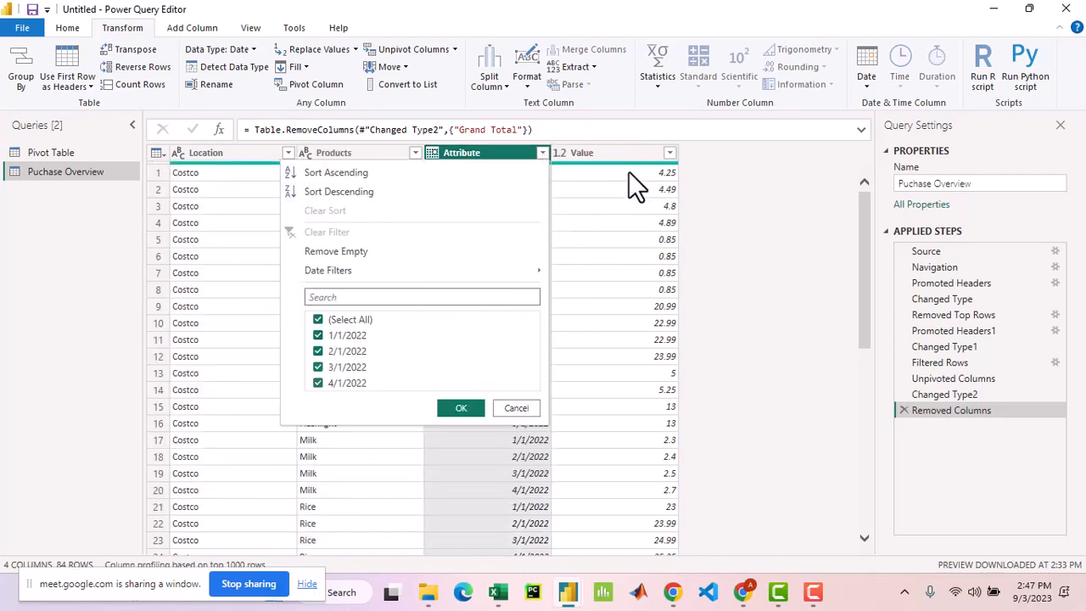
left_click(670, 152)
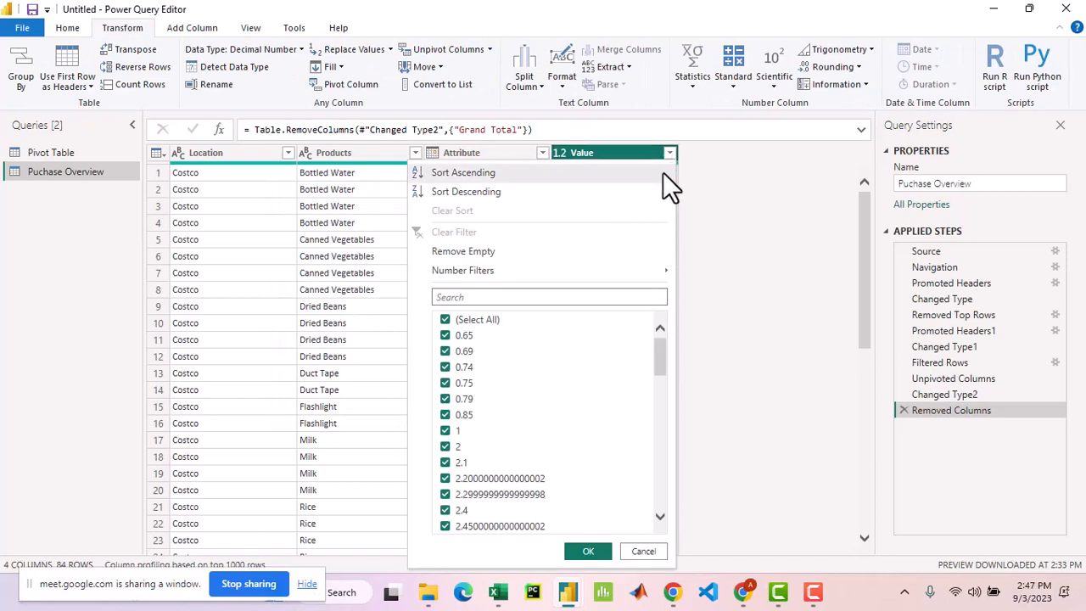
scroll(579, 379, "down", 8)
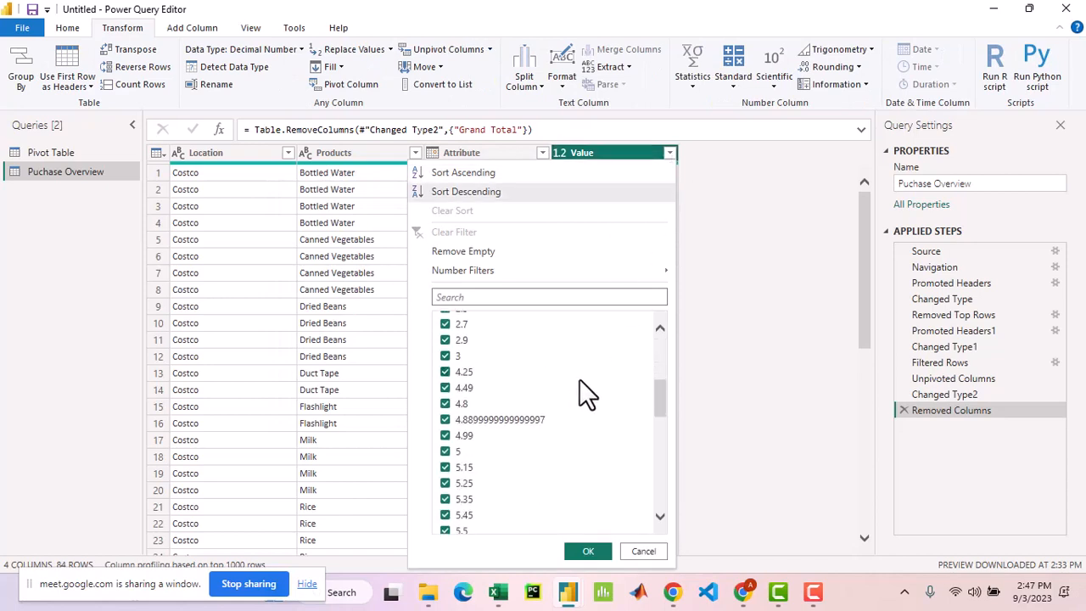
scroll(579, 378, "down", 10)
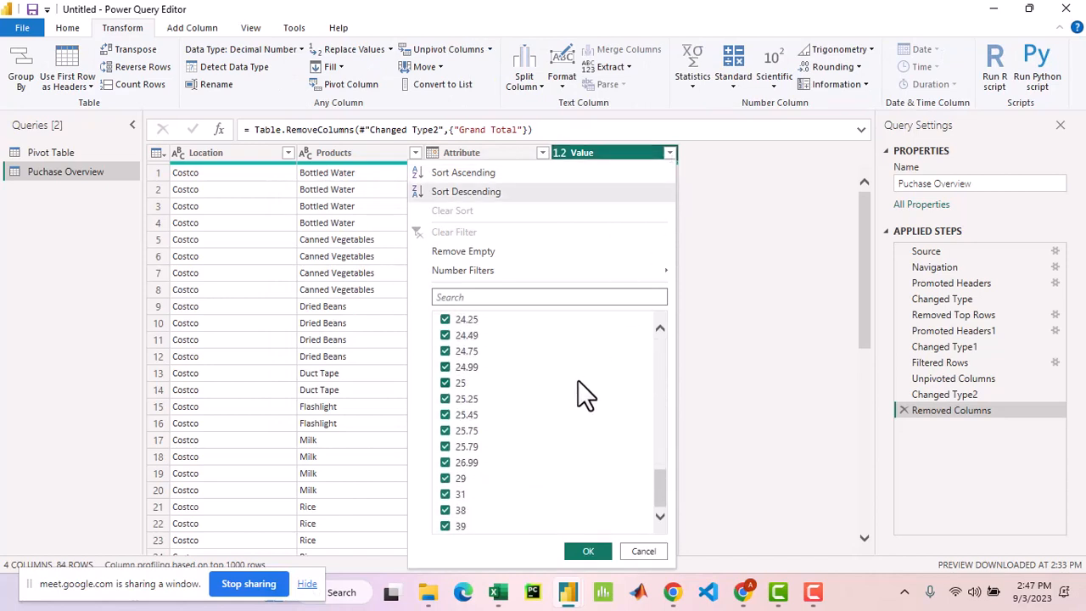
left_click(702, 157)
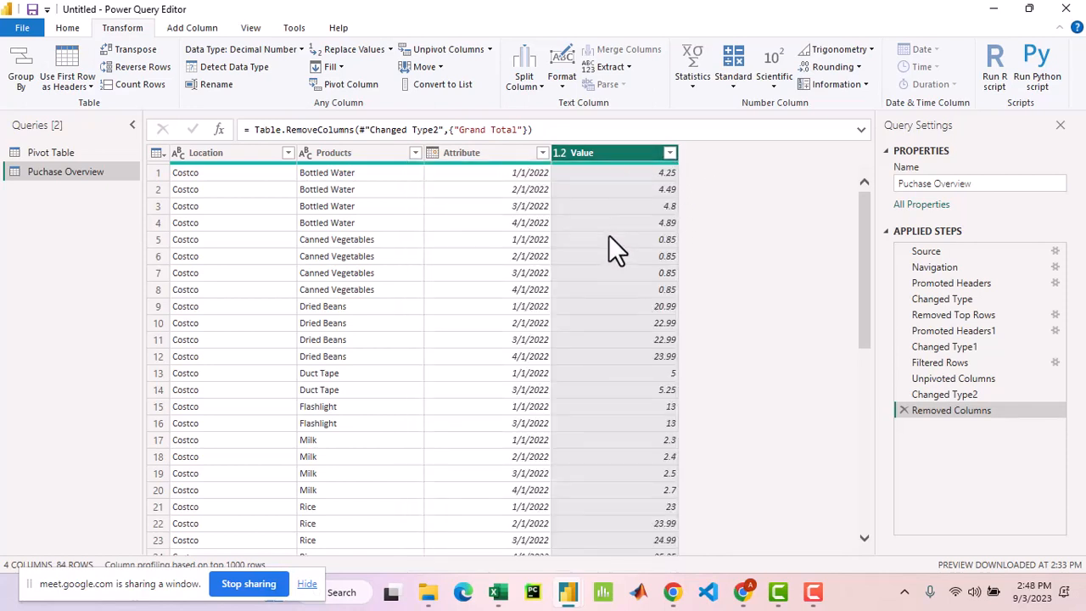
Open the Pivot Table query and promote its first row to column headers.
left_click(59, 152)
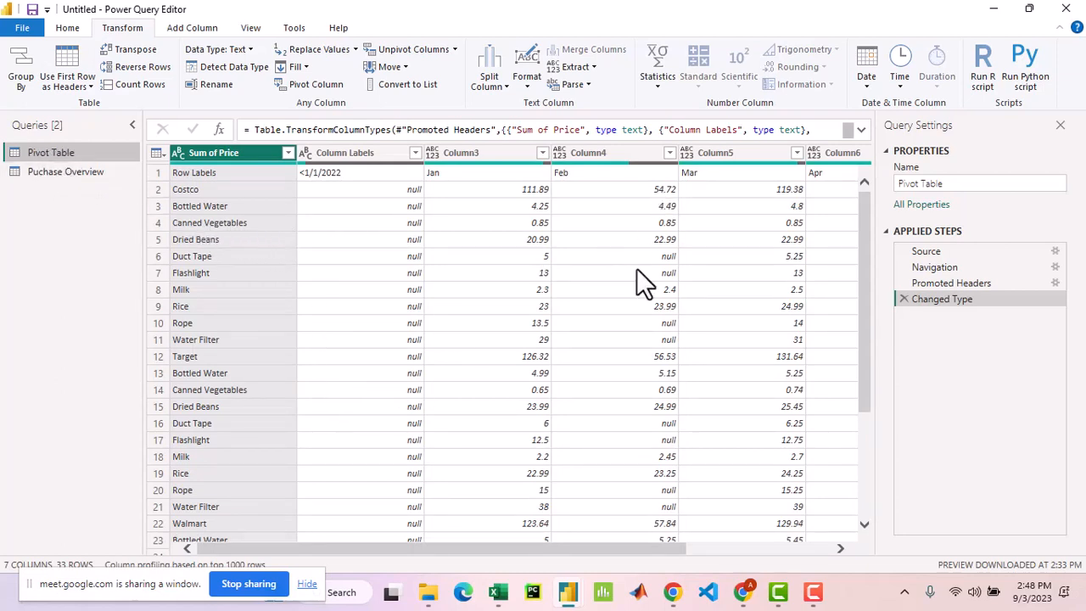
left_click_drag(475, 549, 443, 558)
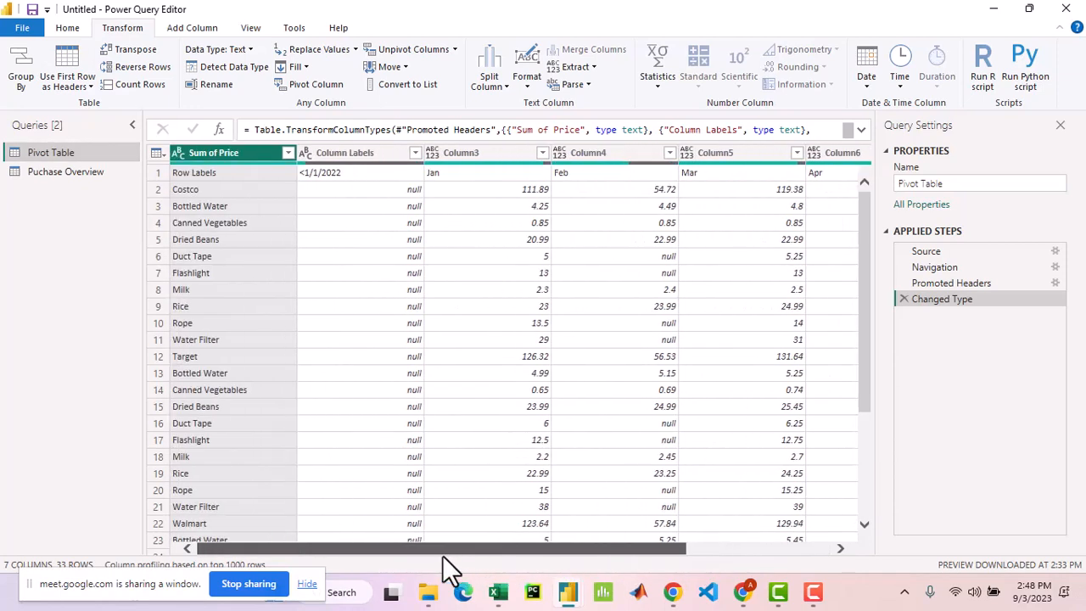
left_click(154, 172)
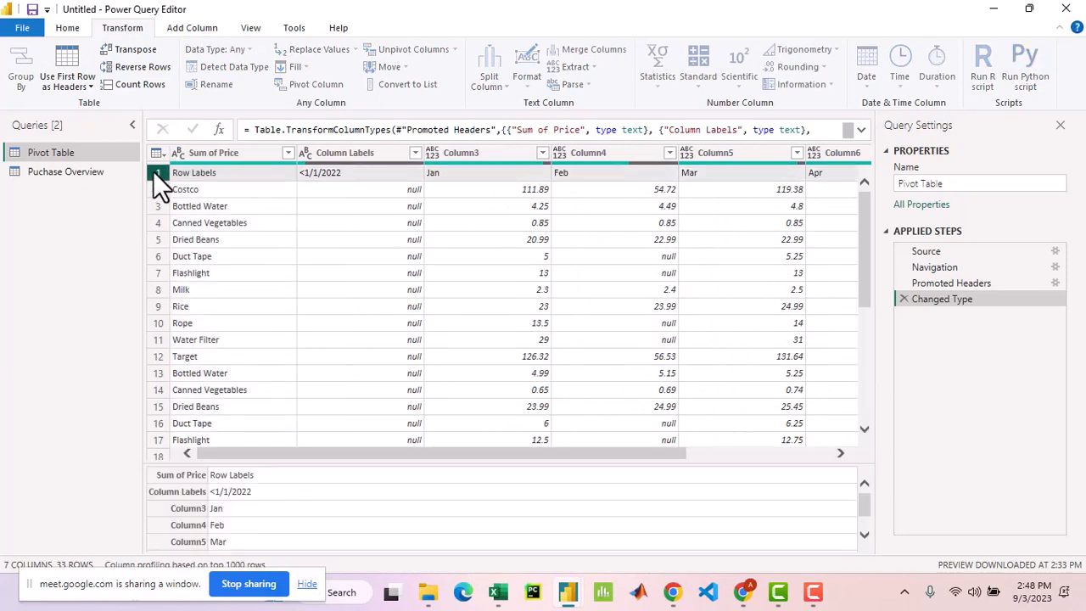
left_click(73, 48)
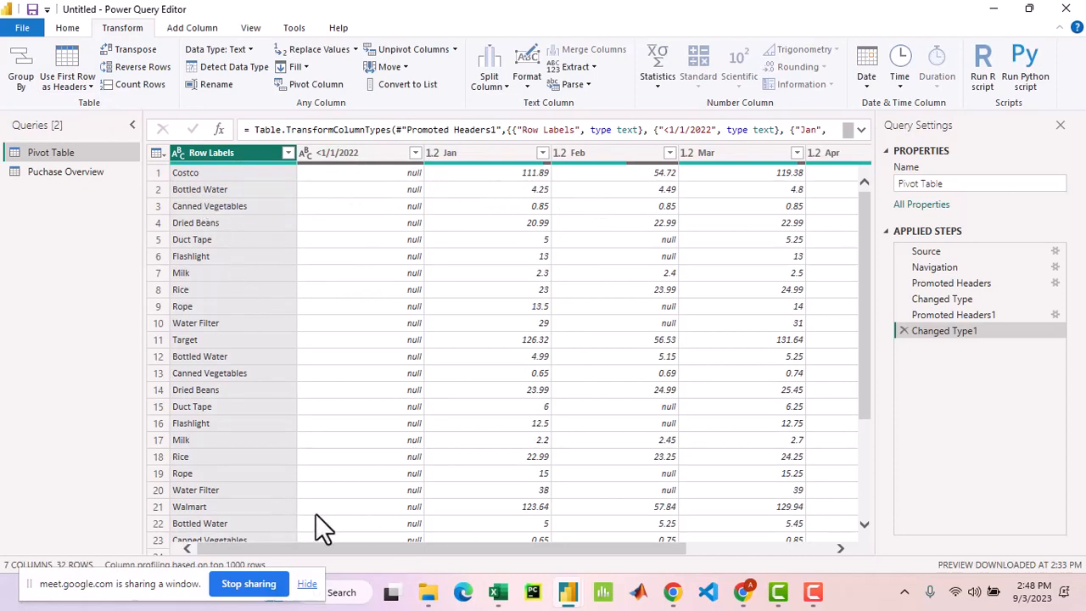
Examine the Grand Total column and the Jan, Feb, Mar and Apr columns of the Pivot Table query.
left_click_drag(309, 544, 561, 539)
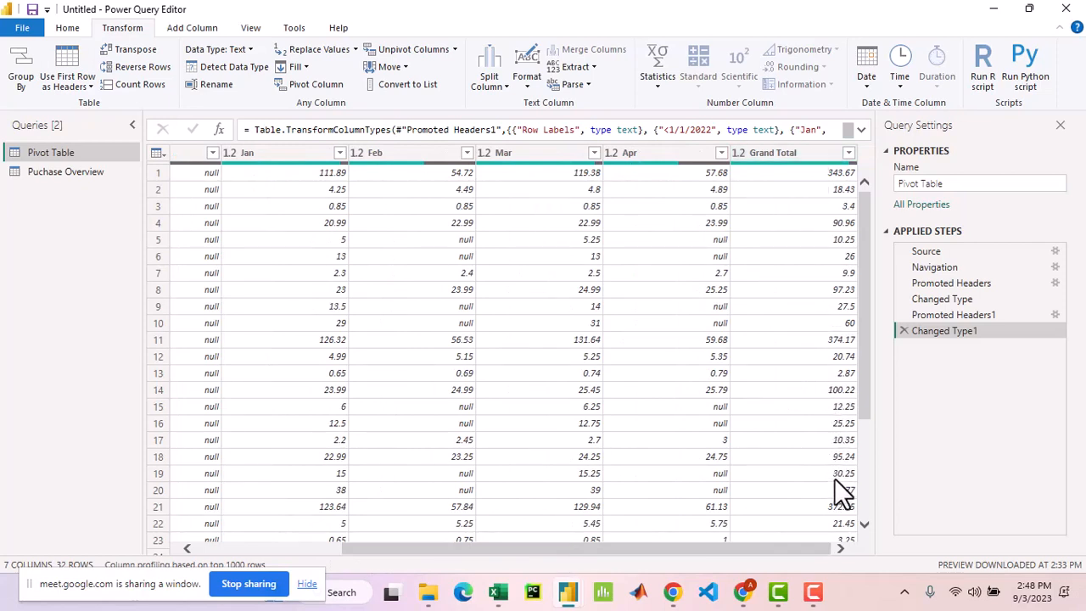
left_click(777, 161)
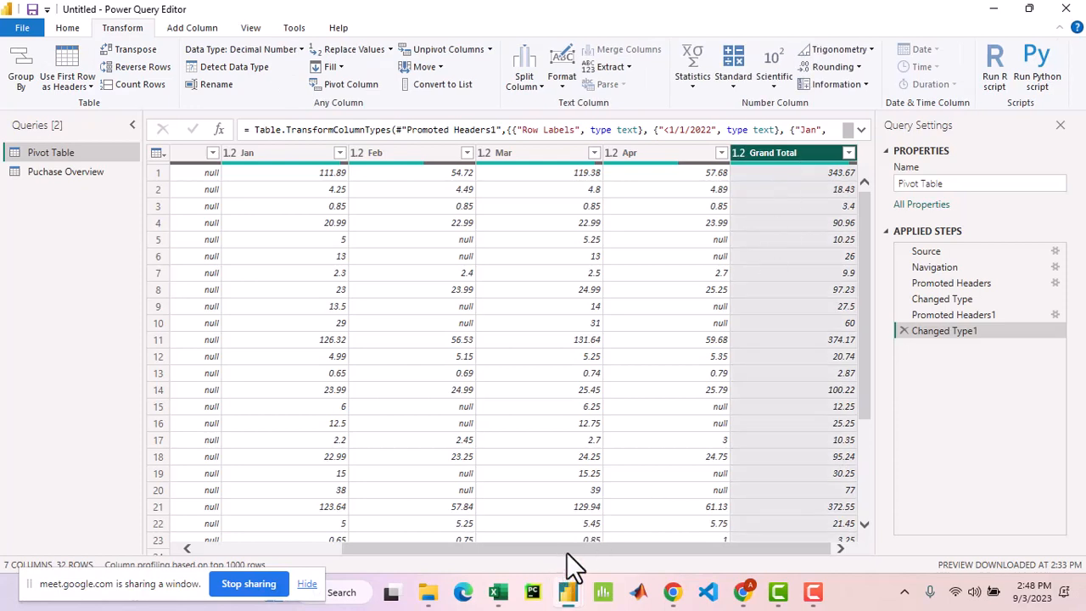
left_click_drag(565, 550, 415, 552)
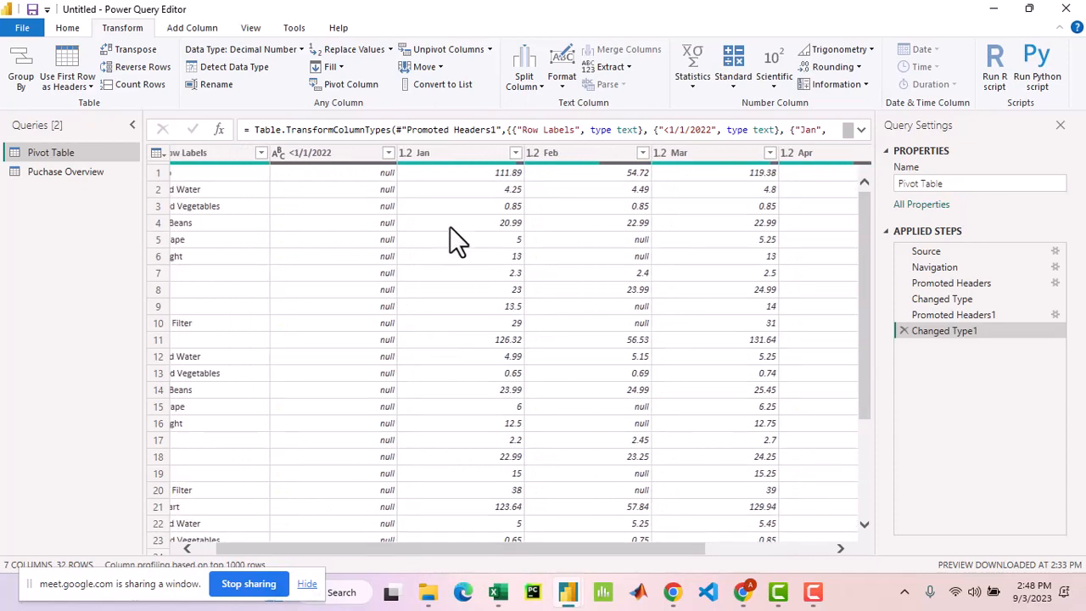
left_click(493, 155)
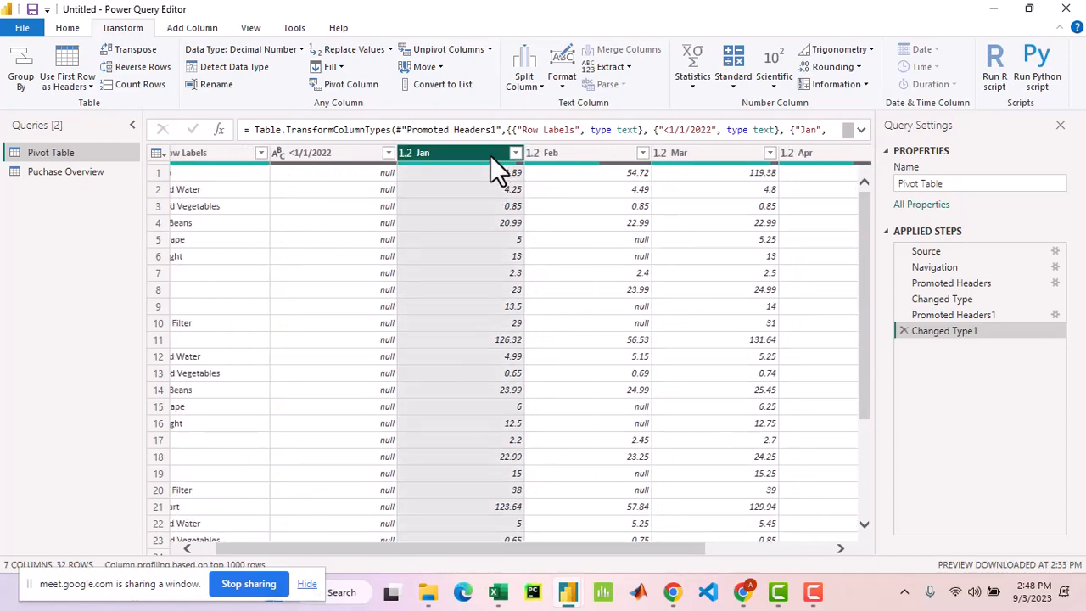
left_click(608, 156)
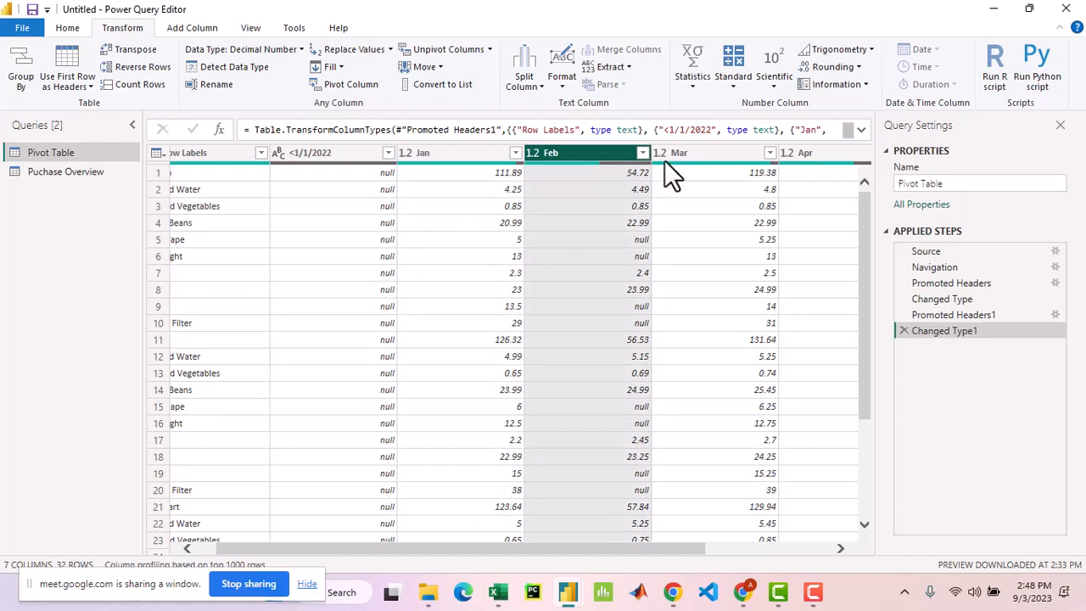
left_click(716, 153)
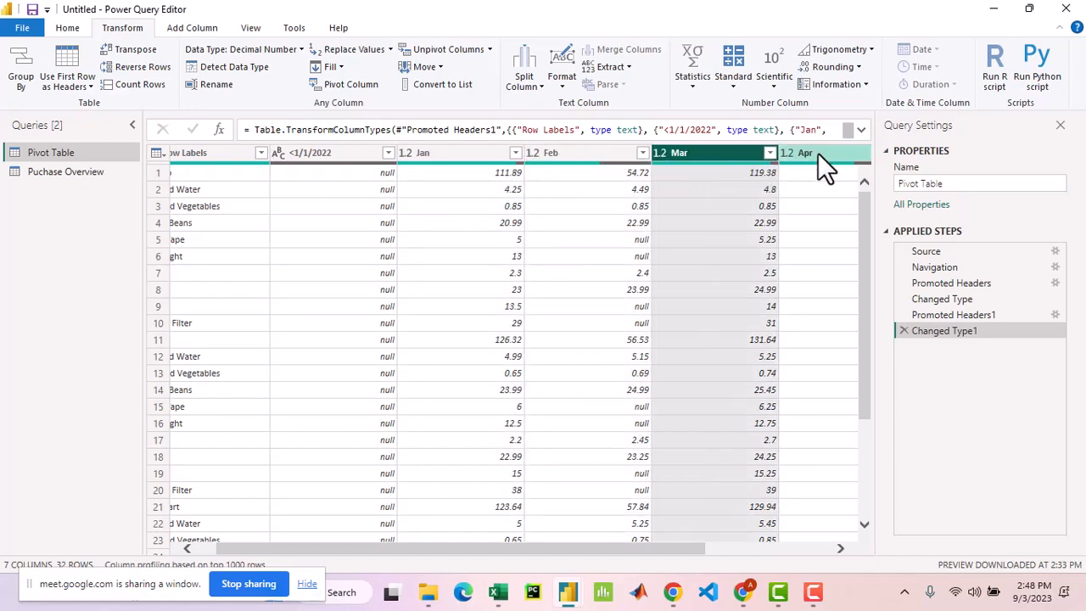
left_click(818, 153)
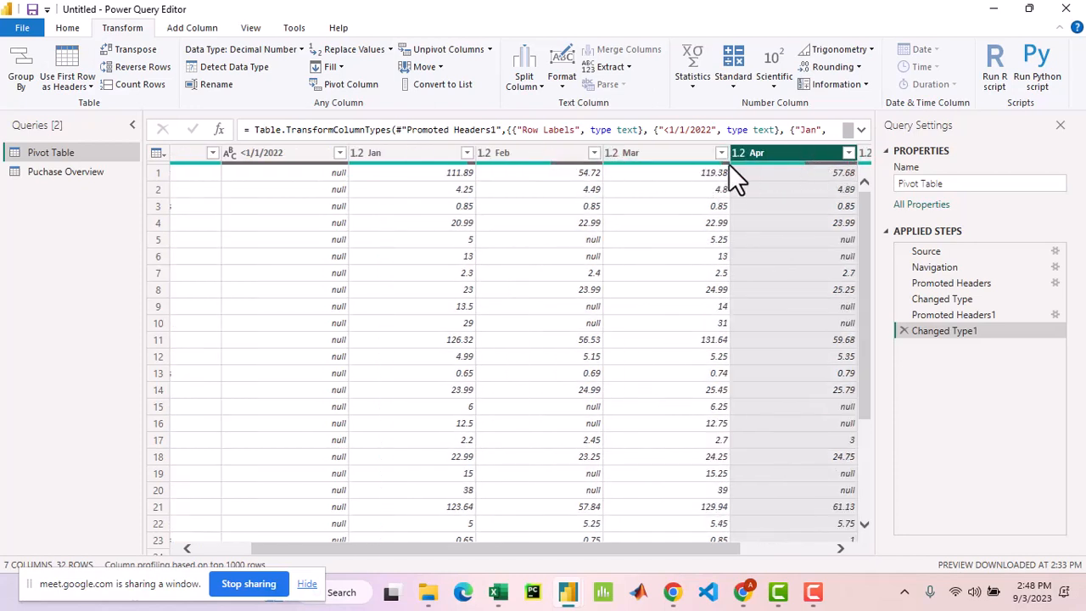
left_click(655, 160)
left_click(550, 156)
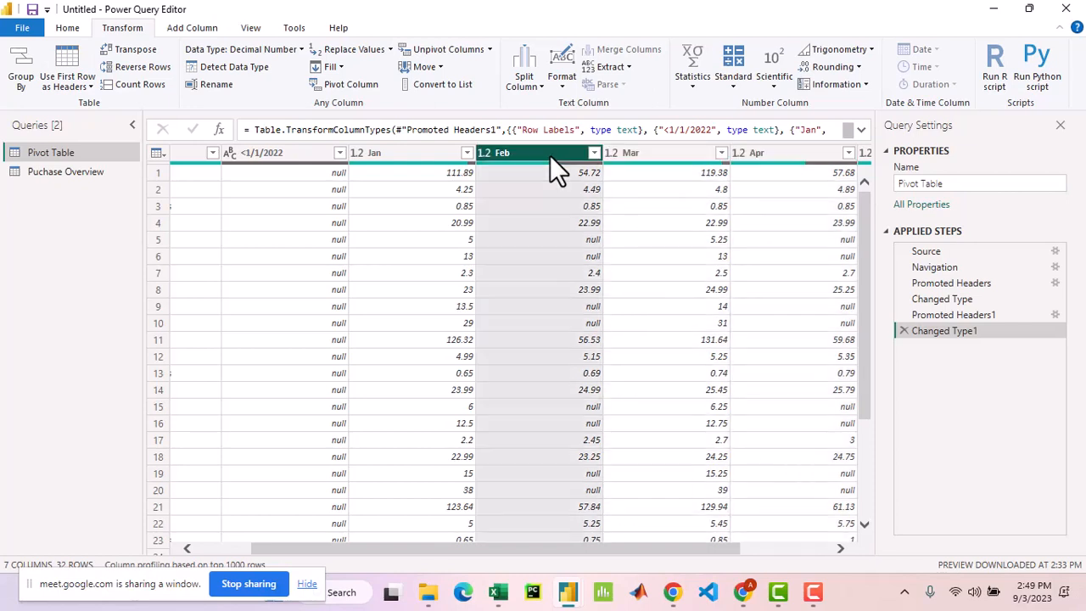
left_click(425, 152)
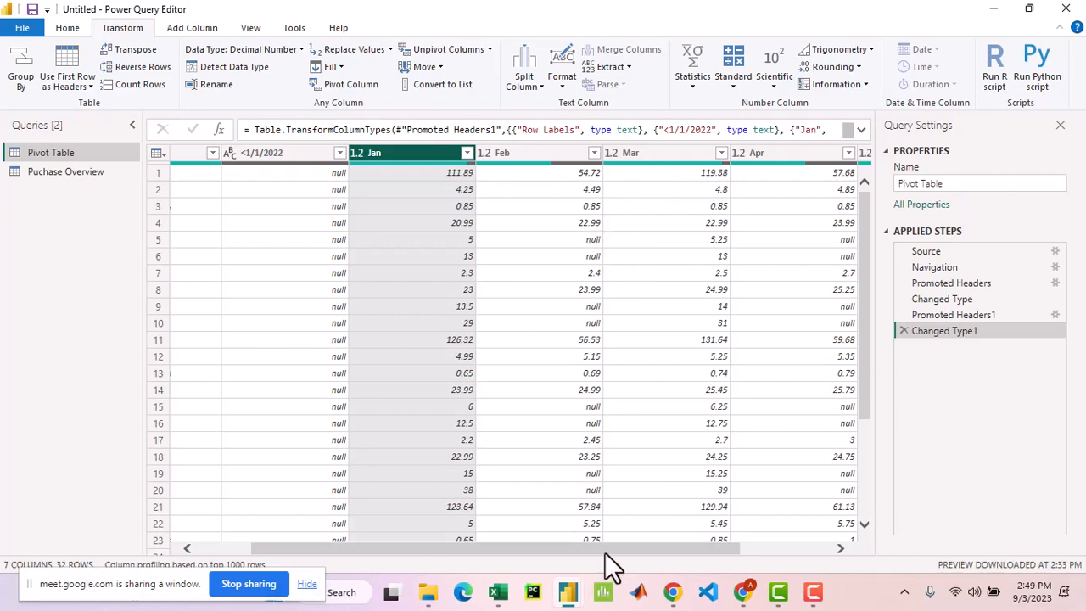
Rename the Row Labels column to Products.
left_click_drag(606, 550, 527, 551)
left_click(251, 155)
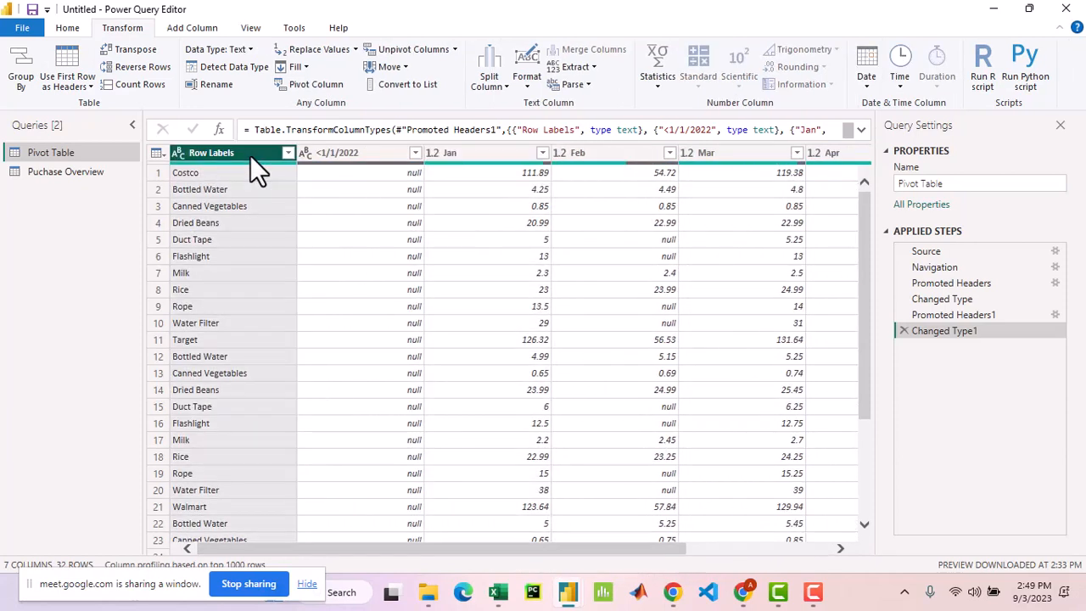
double_click(242, 155)
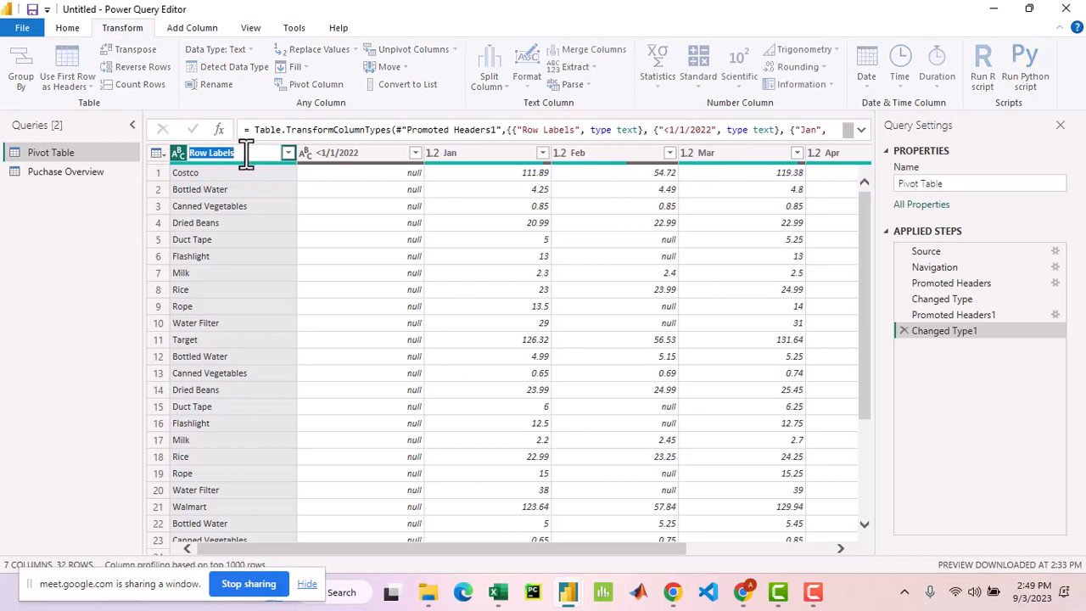
key("BackSpace")
type("Products")
key("Return")
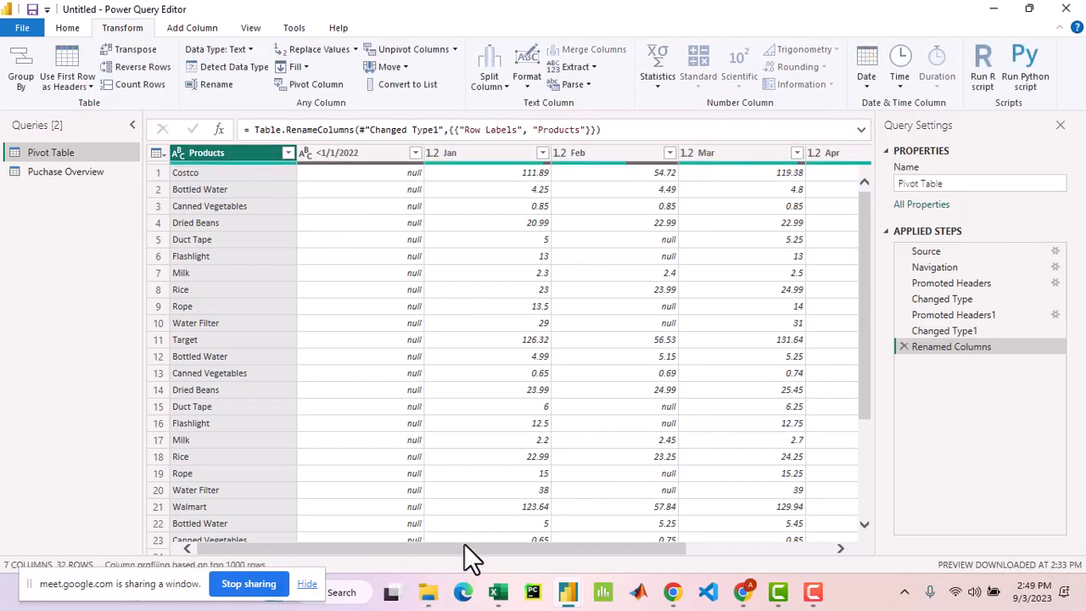
Unpivot the Jan, Feb, Mar and Apr columns, leaving Products, <1/1/2022 and Grand Total out of the selection.
left_click_drag(465, 544, 583, 536)
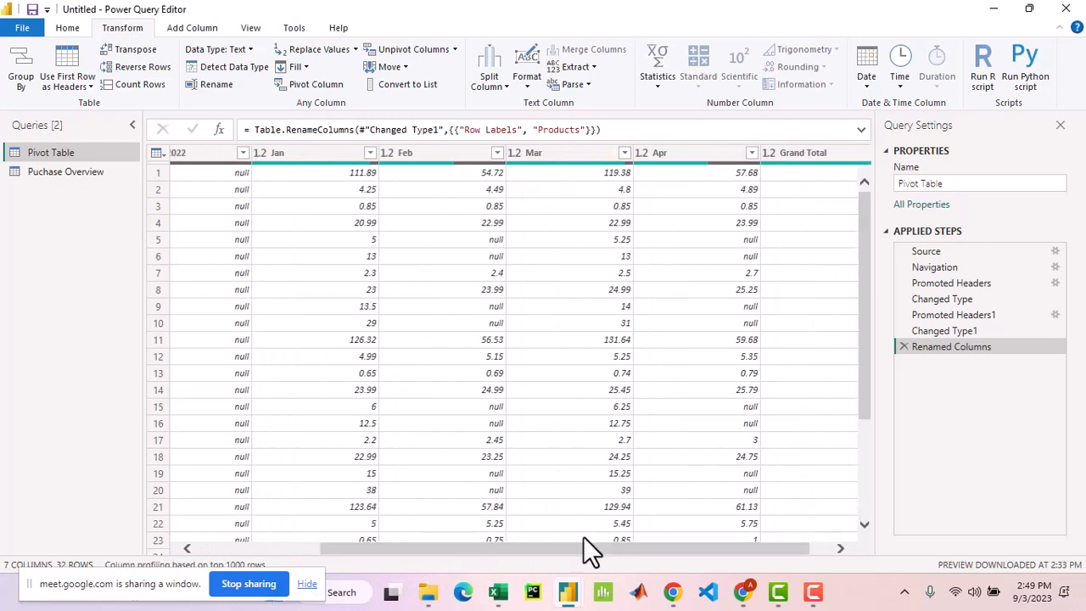
left_click(335, 156, "shift")
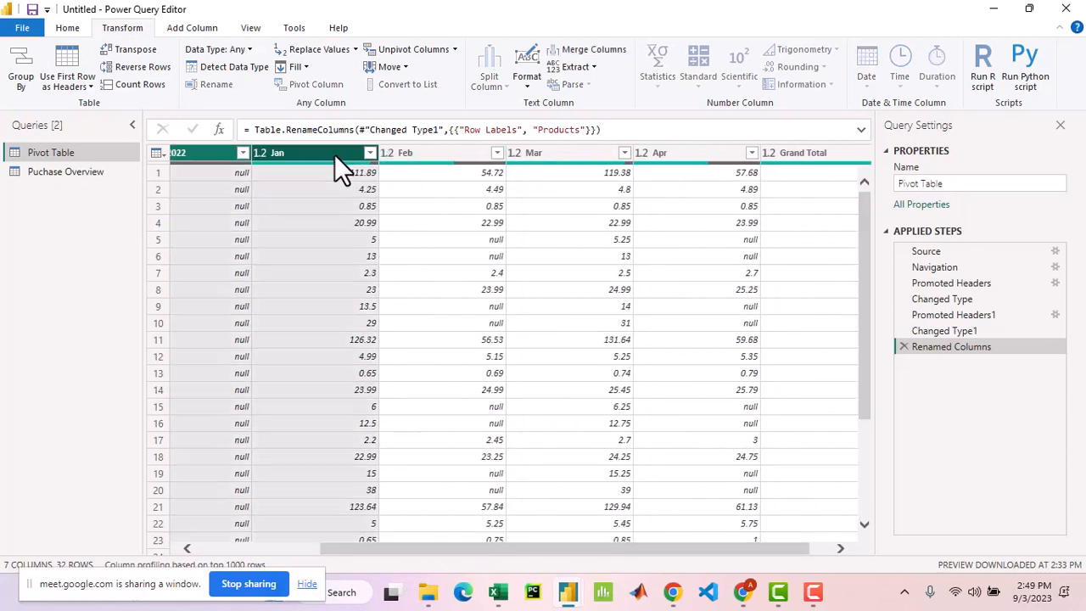
left_click(441, 307)
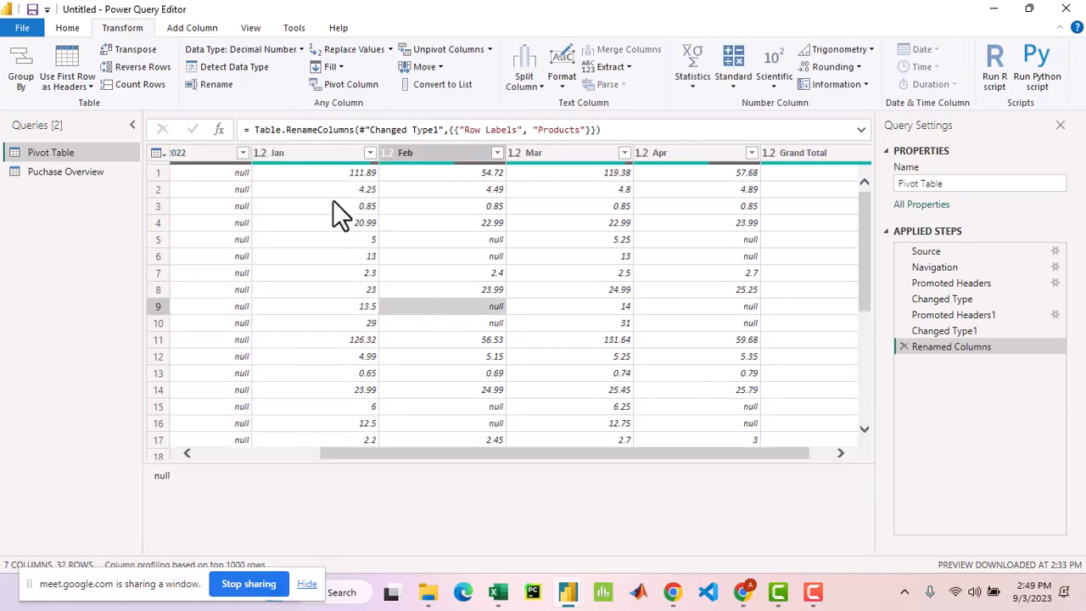
left_click(309, 151, "shift")
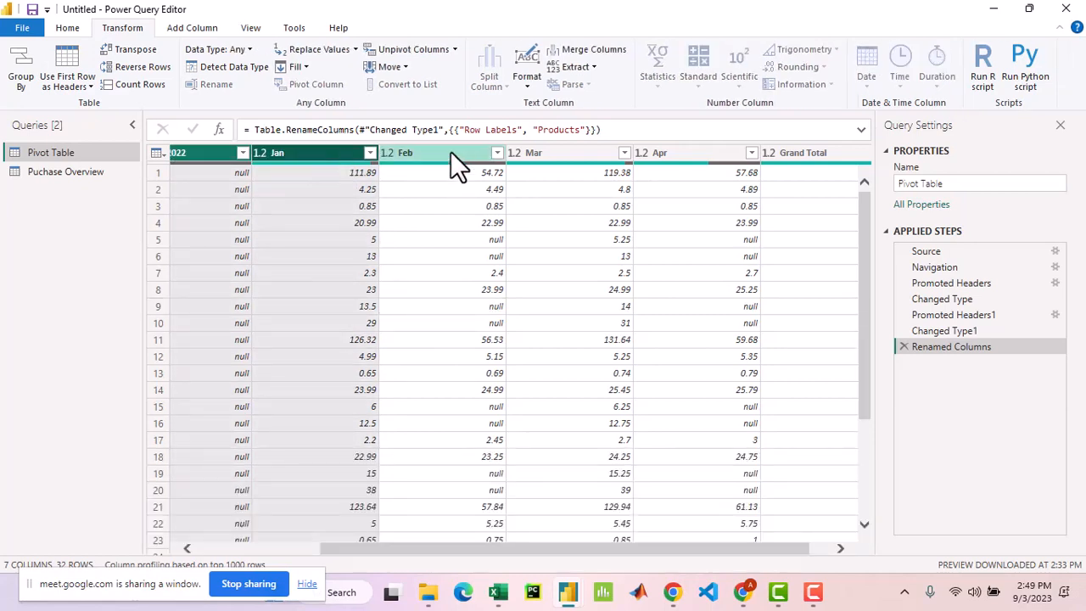
left_click(707, 155, "shift")
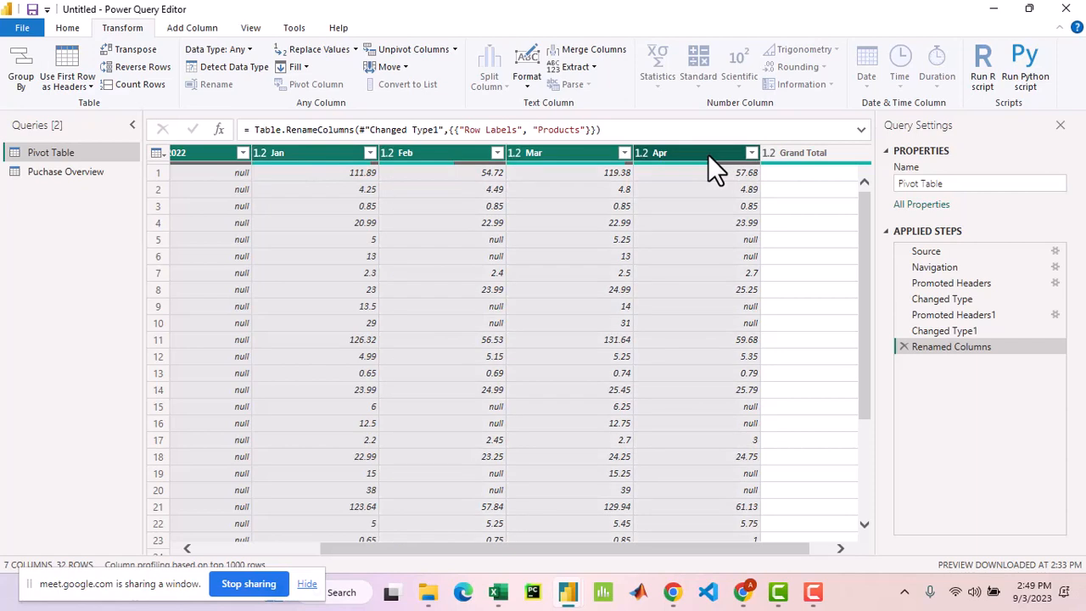
left_click_drag(506, 547, 339, 553)
left_click(212, 152, "ctrl")
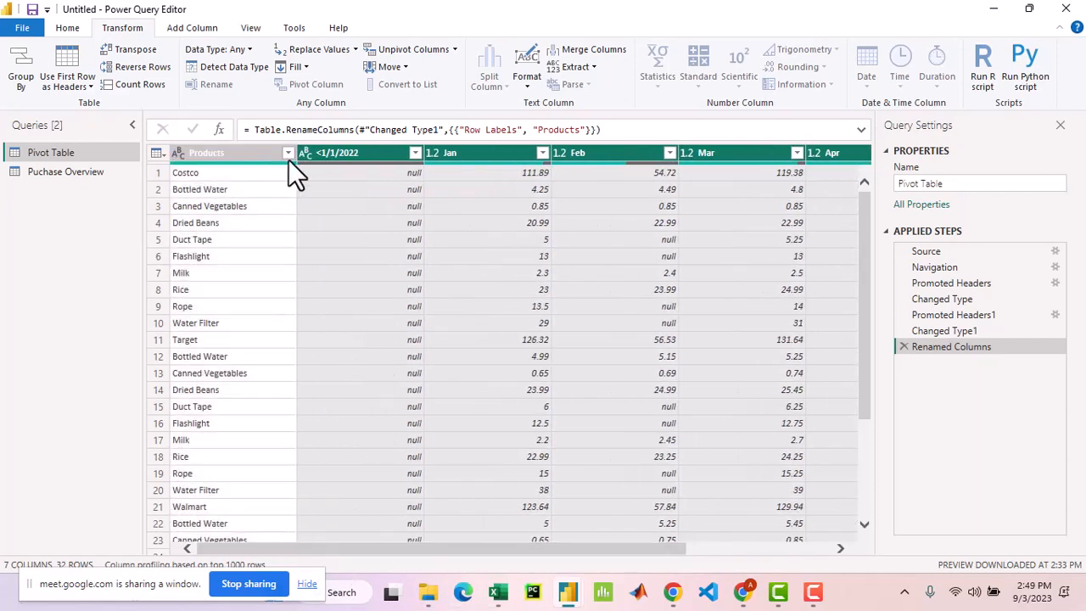
left_click(338, 153, "ctrl")
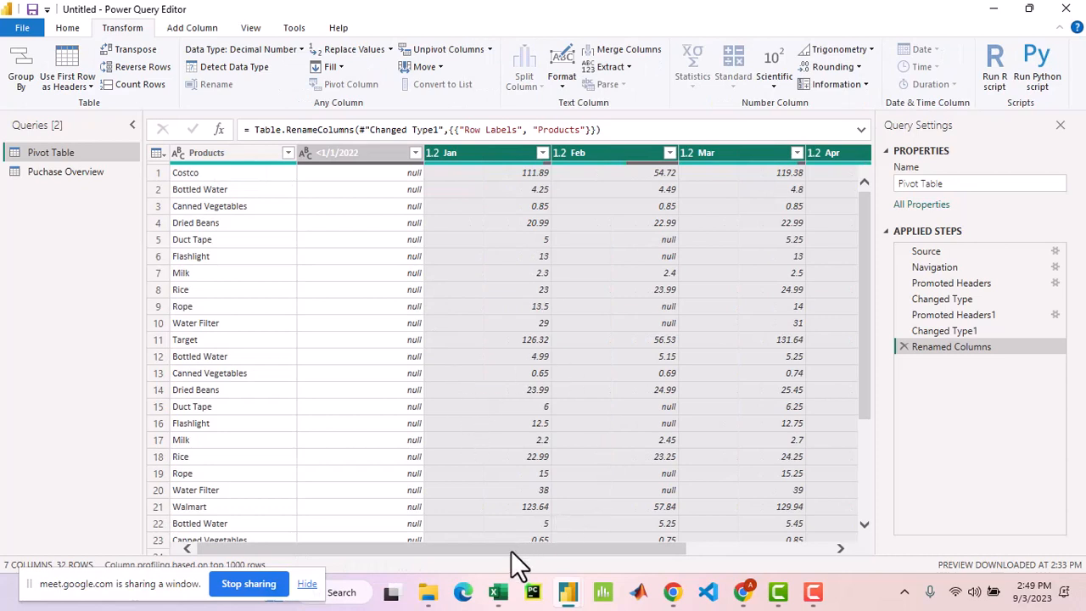
left_click_drag(511, 551, 694, 547)
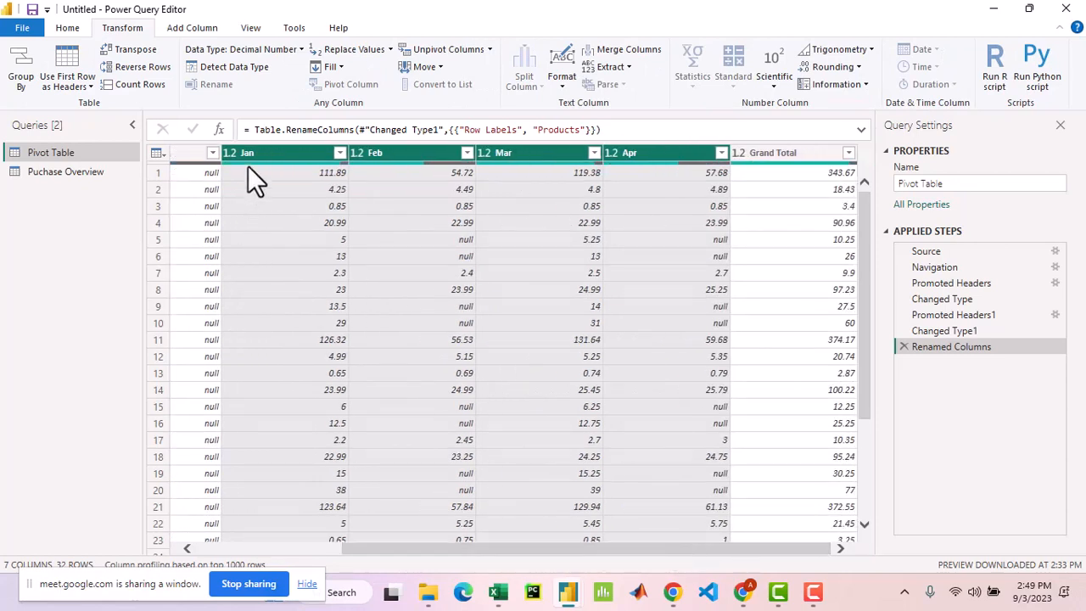
left_click(440, 47)
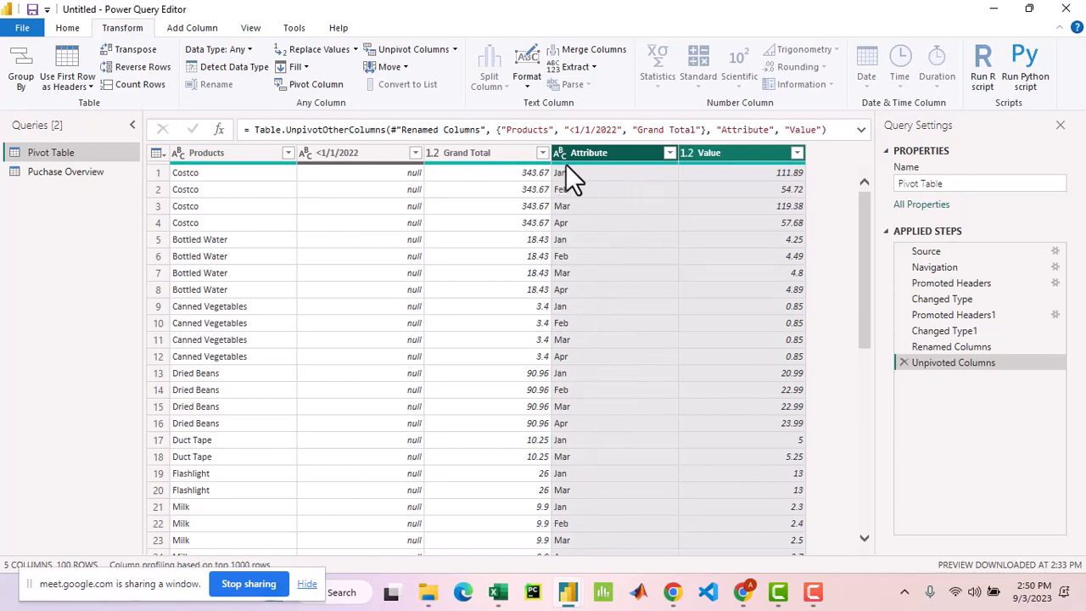
Look through the unpivoted month rows and select the Attribute column.
scroll(610, 392, "down", 5)
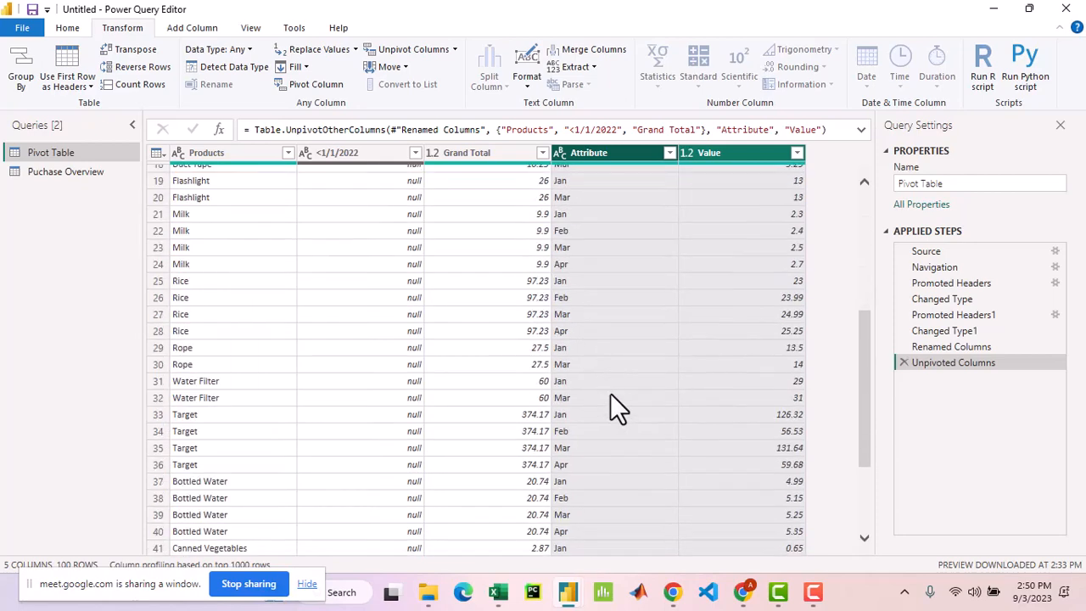
left_click(610, 393)
left_click(634, 151)
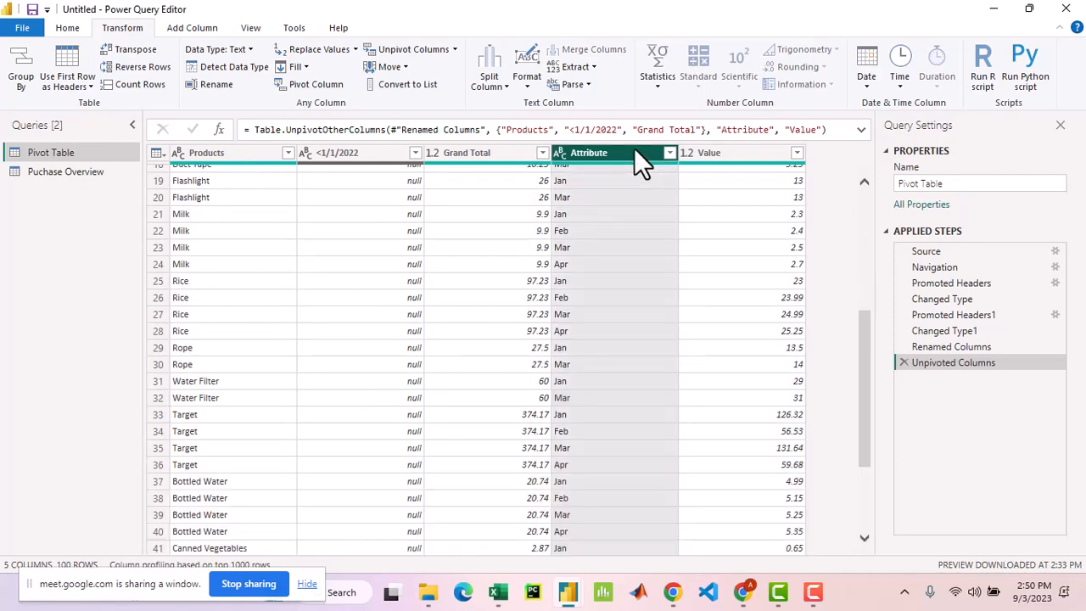
Try the Date data type on the Attribute column of the Pivot Table query, and delete that type change from the applied steps.
scroll(615, 356, "up", 5)
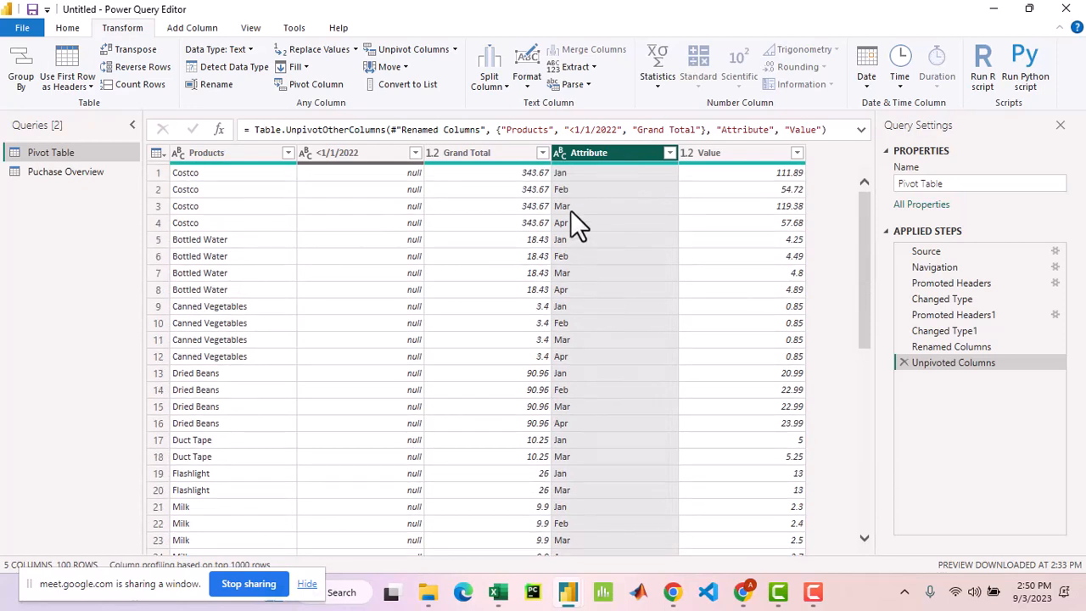
left_click(559, 153)
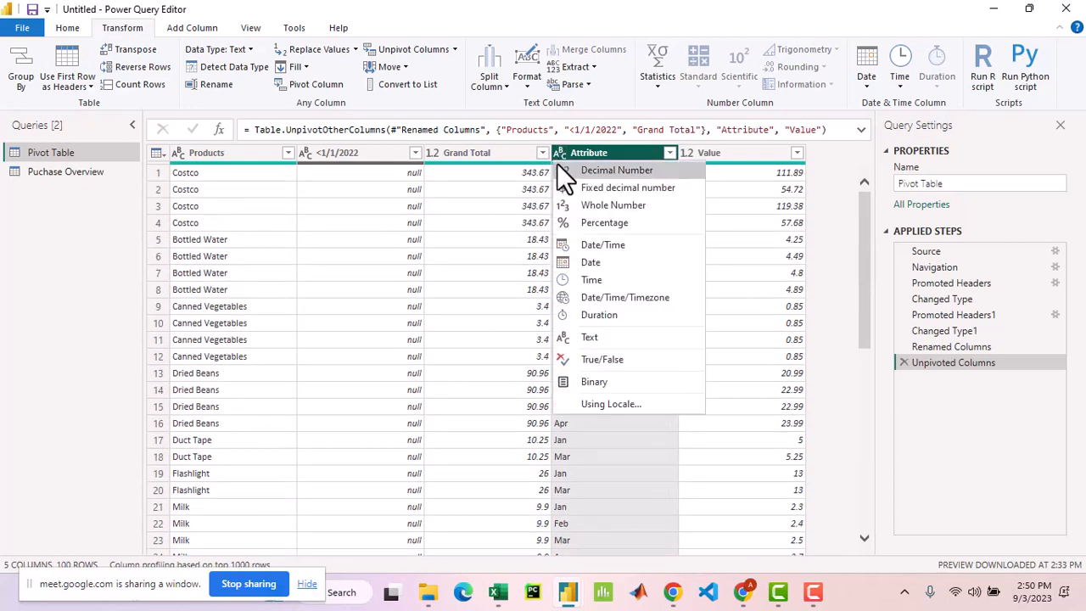
left_click(626, 264)
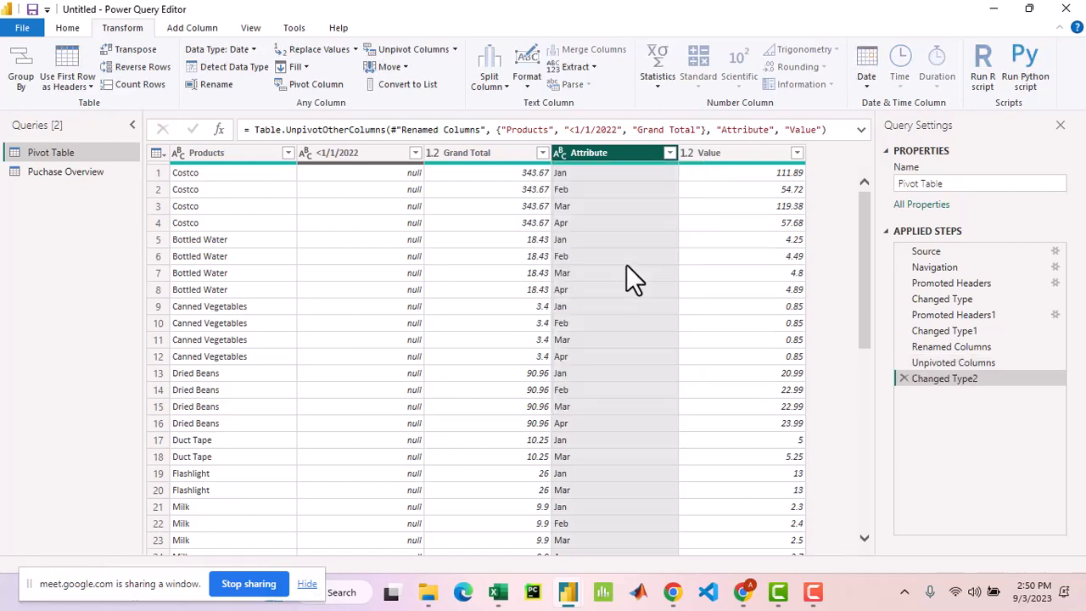
scroll(624, 438, "down", 7)
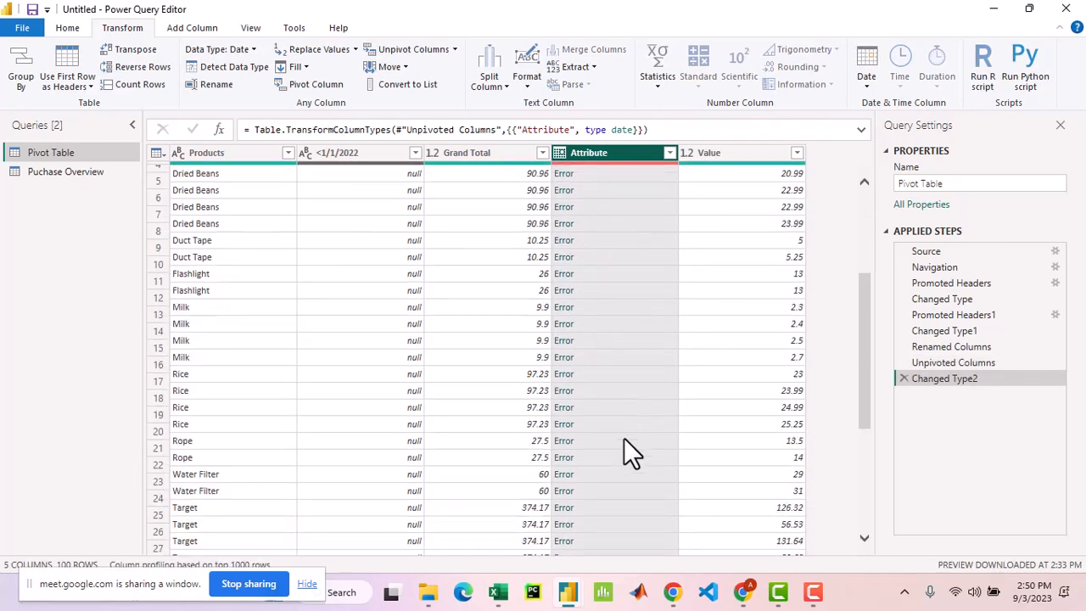
scroll(623, 438, "up", 7)
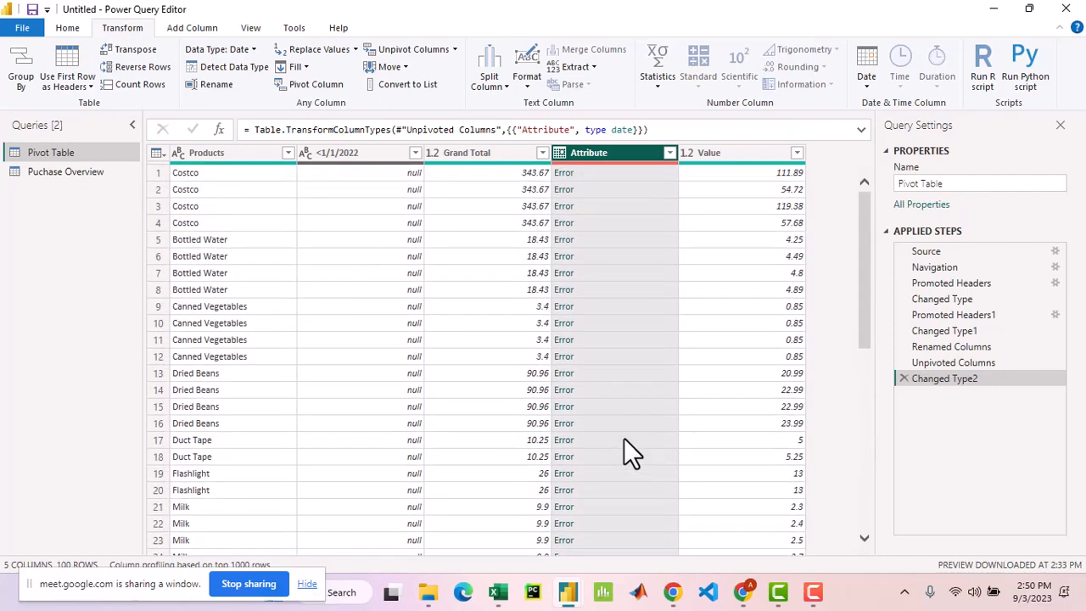
left_click(904, 378)
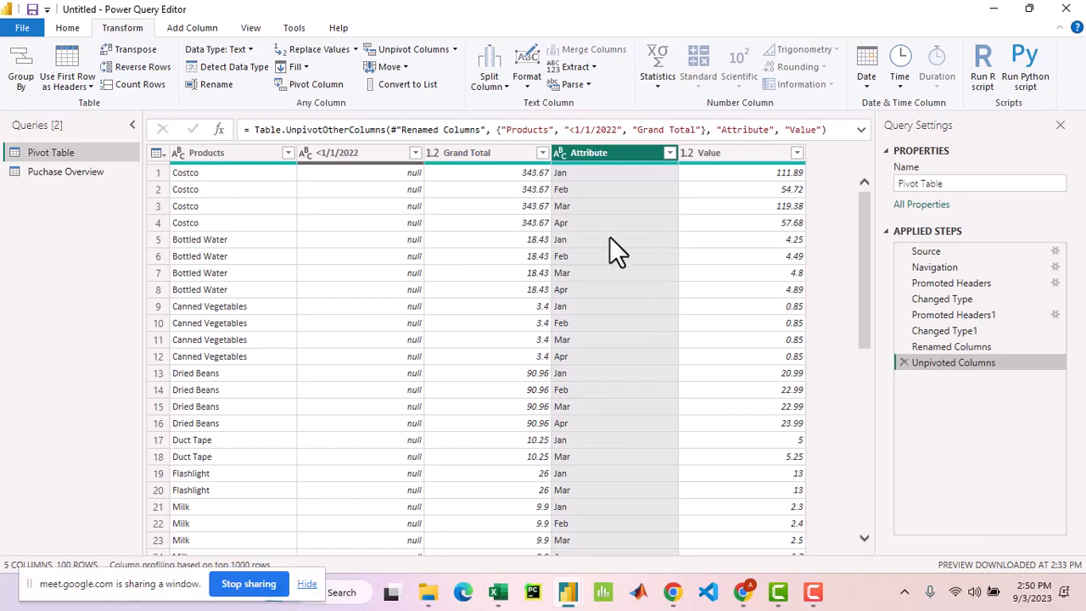
Check the filter values of the Products and <1/1/2022 columns, and remove the <1/1/2022 column.
scroll(618, 325, "down", 6)
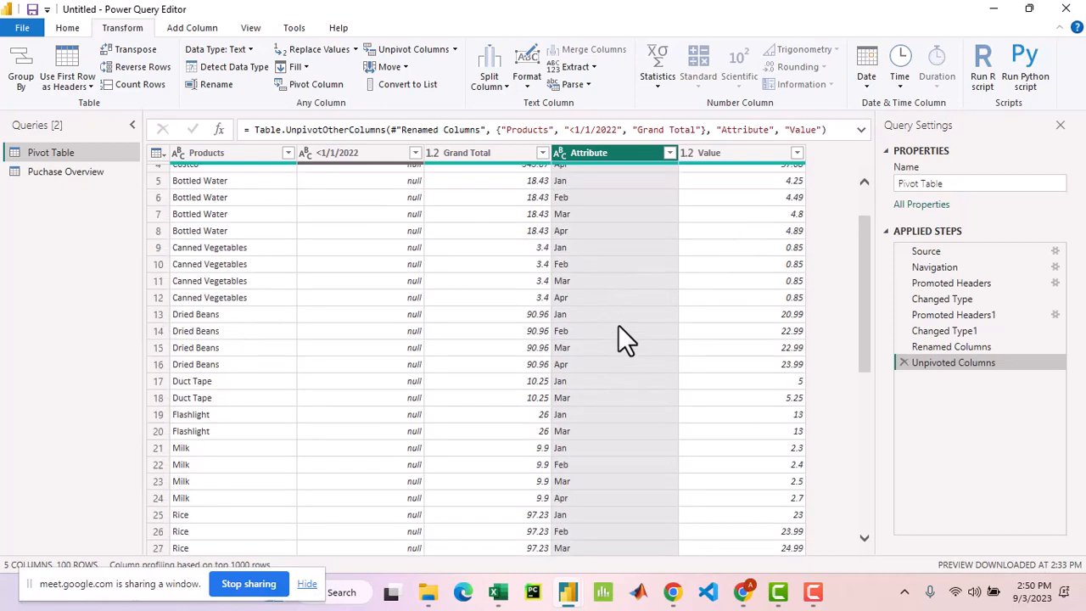
scroll(618, 325, "up", 6)
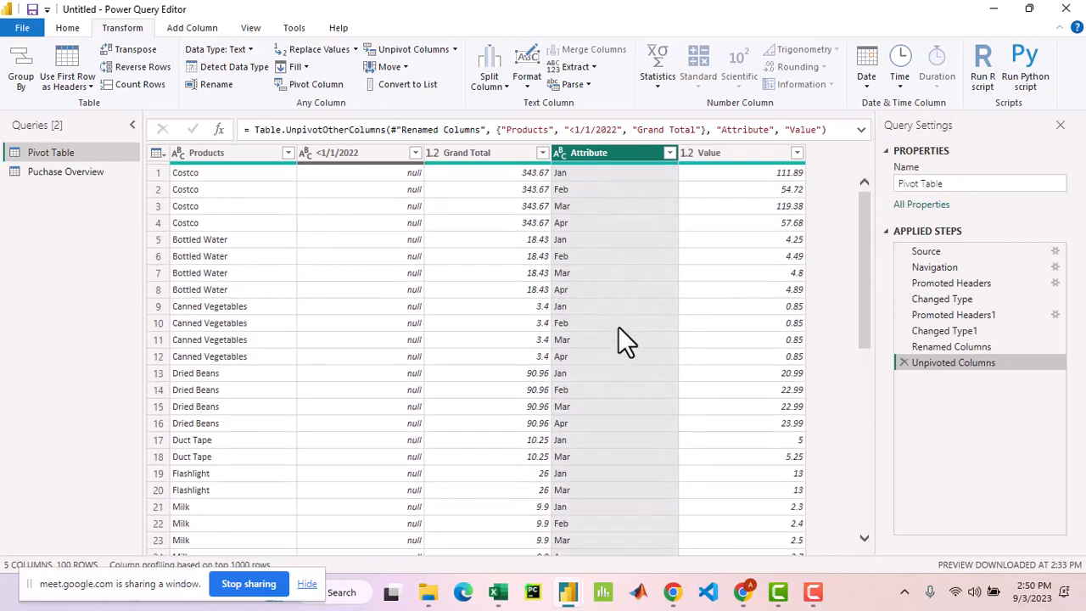
scroll(618, 326, "down", 2)
scroll(618, 326, "up", 2)
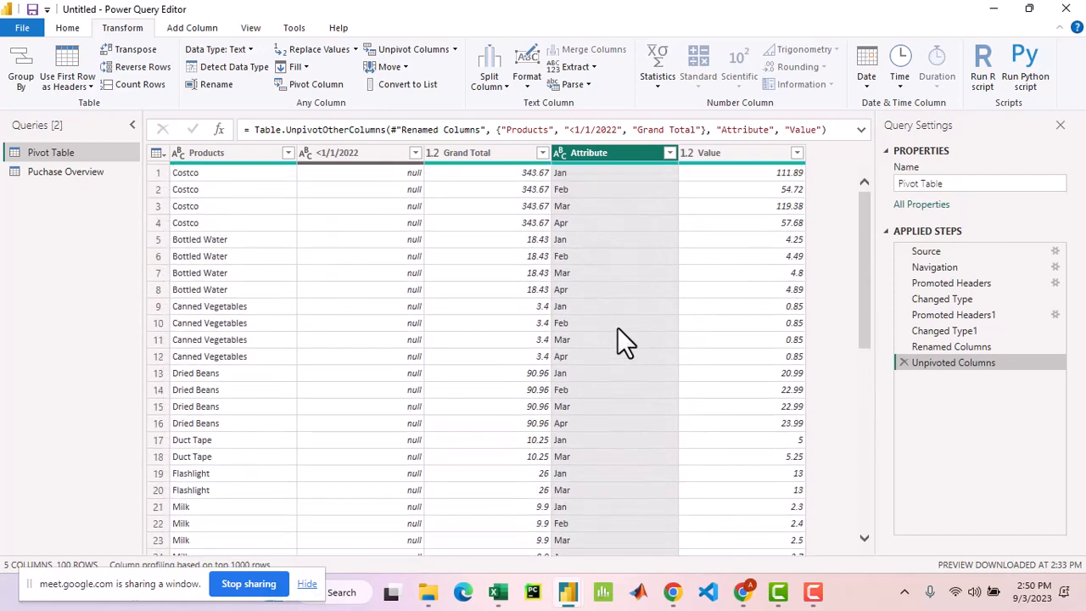
left_click(289, 152)
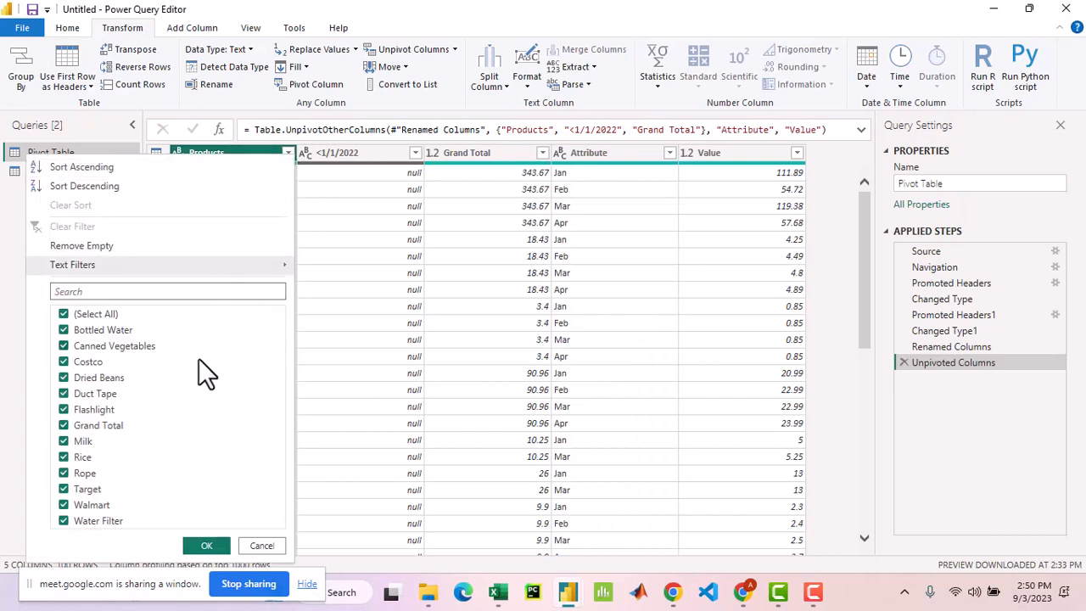
left_click(415, 152)
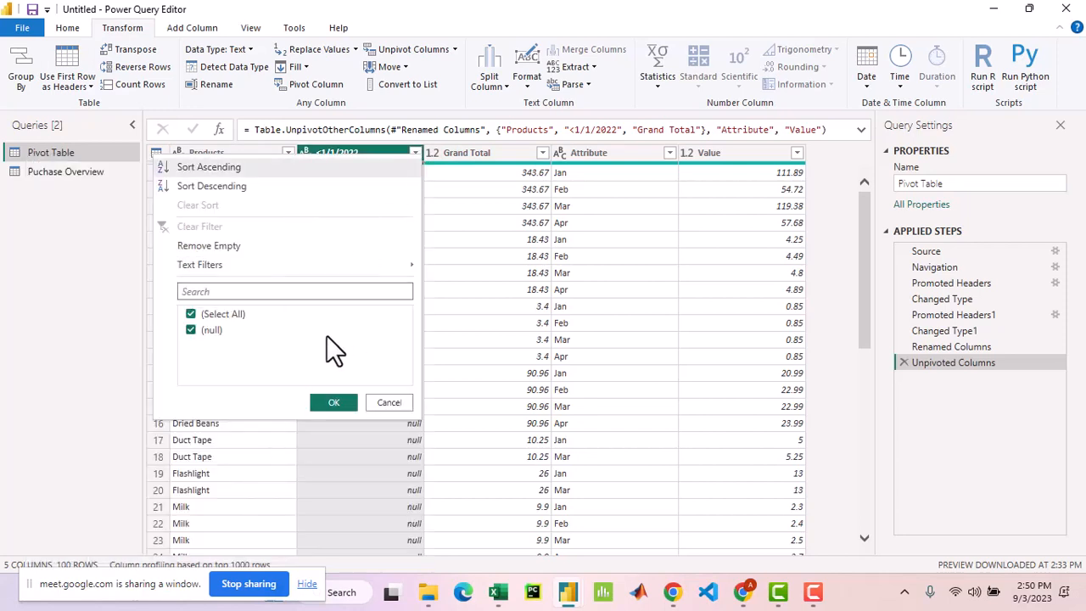
left_click(417, 151)
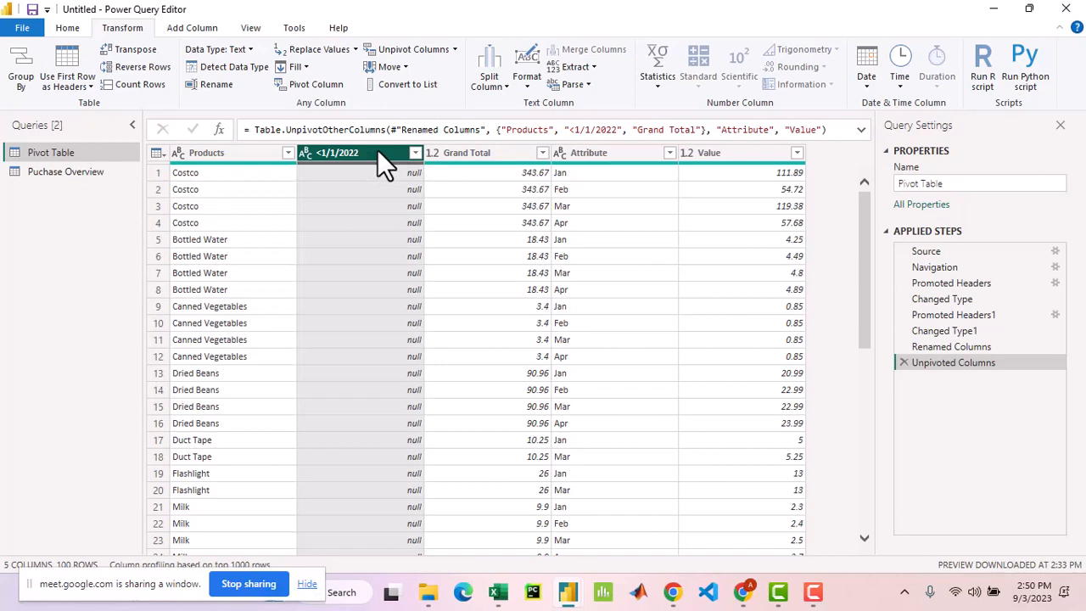
right_click(378, 151)
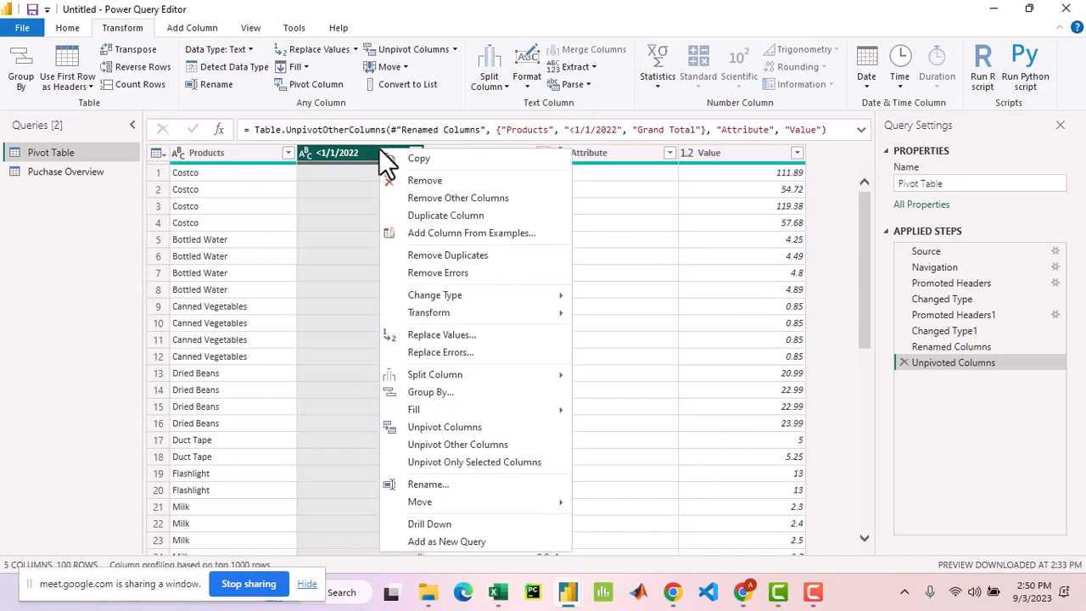
left_click(453, 181)
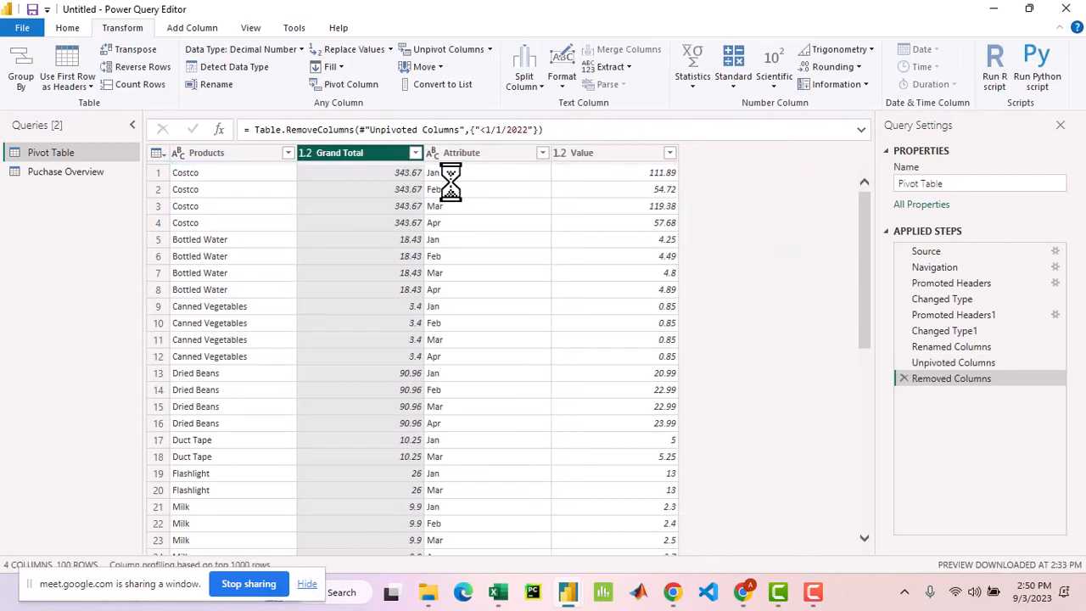
Rename the Attribute column of the Pivot Table query to Date.
left_click(501, 155)
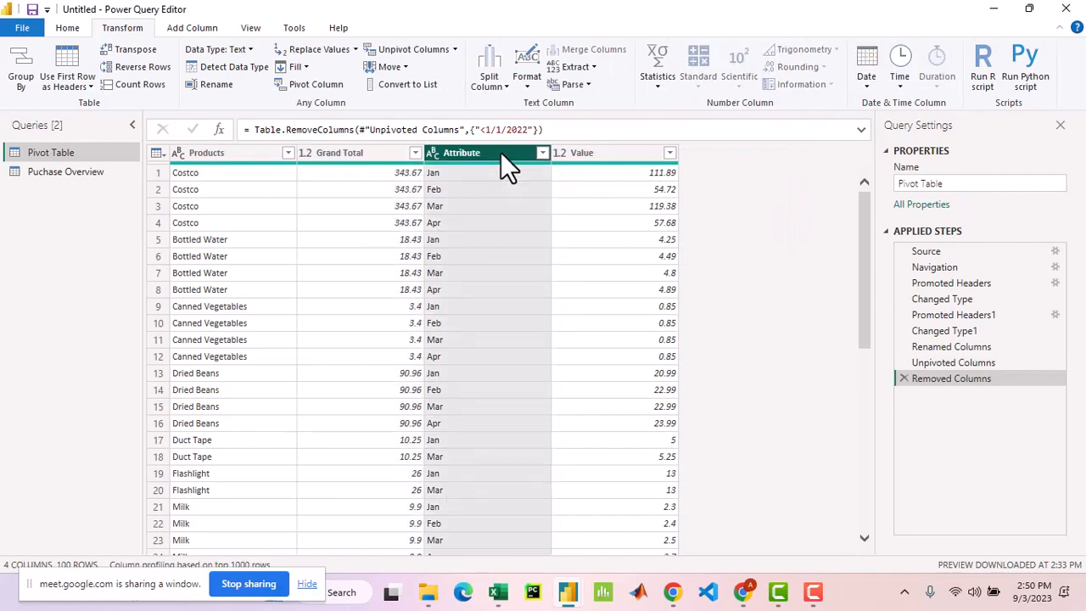
double_click(501, 155)
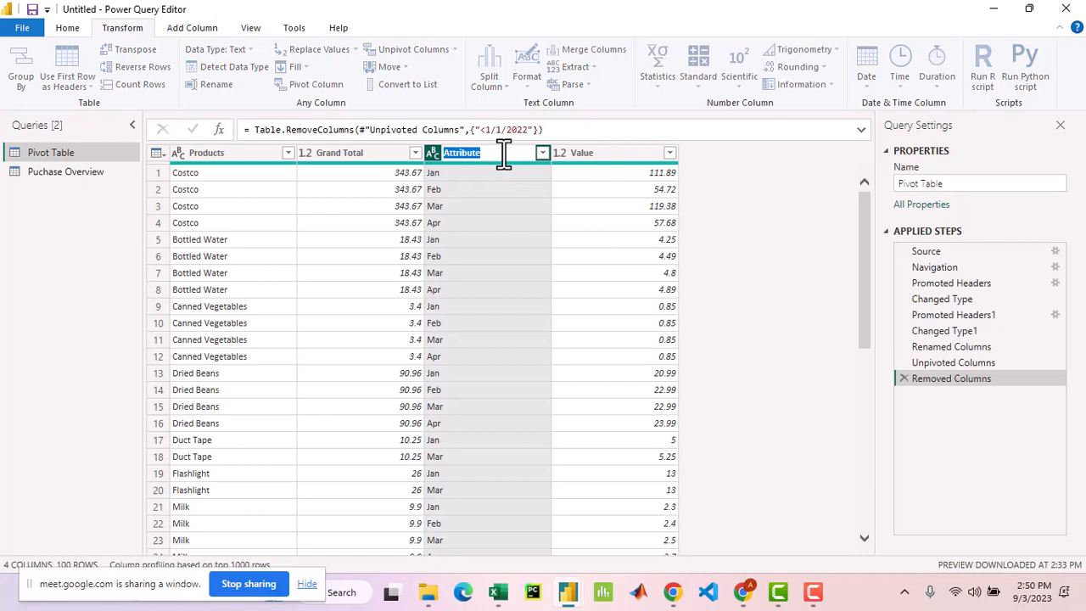
key("BackSpace")
type("Date")
key("Return")
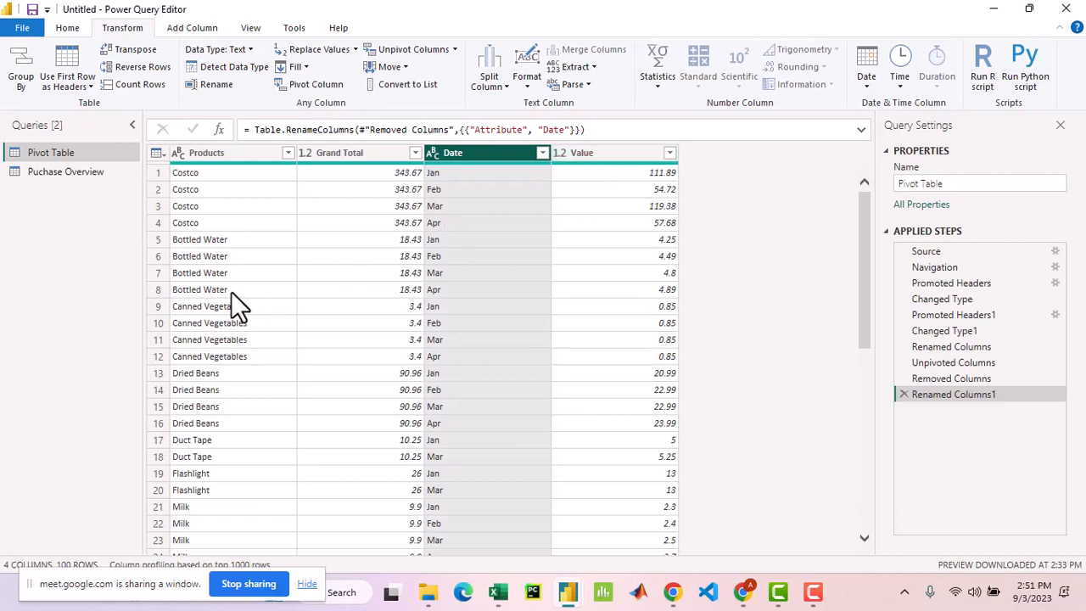
Rename the Value column of the Pivot Table query to Sales.
left_click(627, 153)
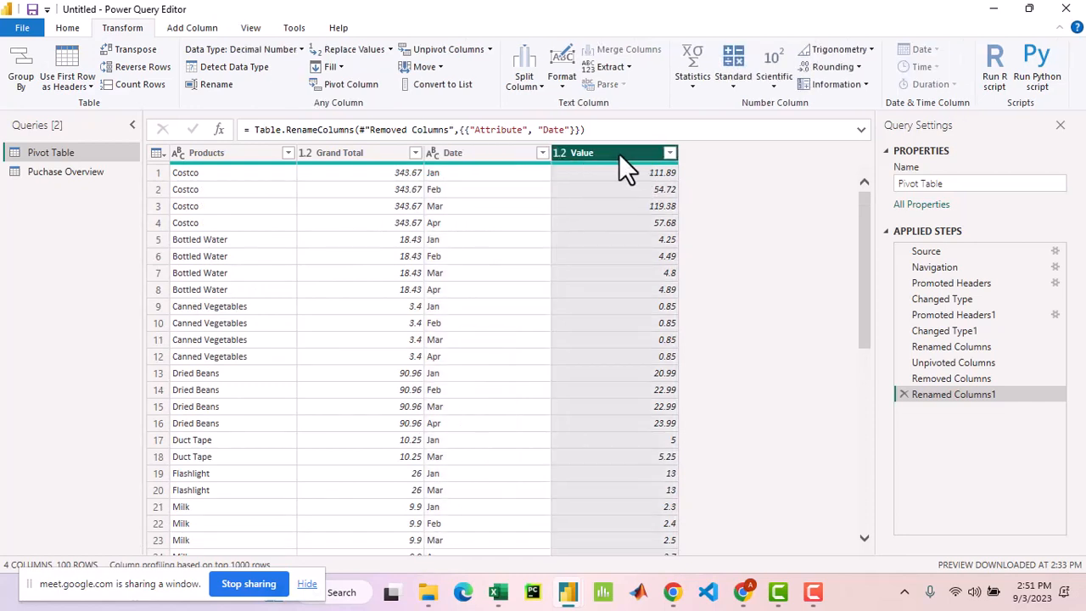
double_click(620, 153)
key("BackSpace")
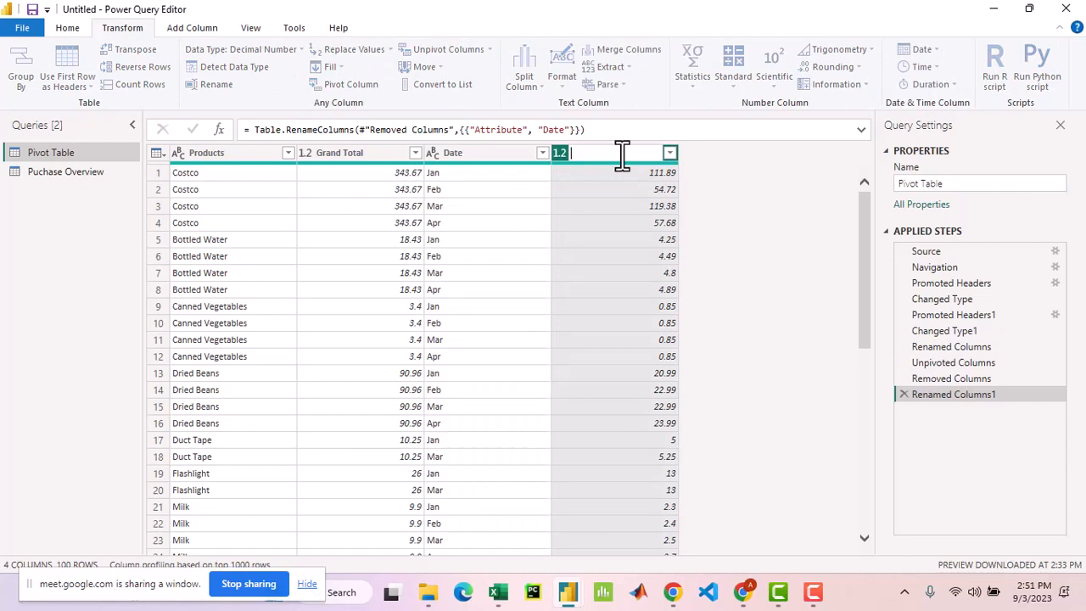
type("Sales")
key("Return")
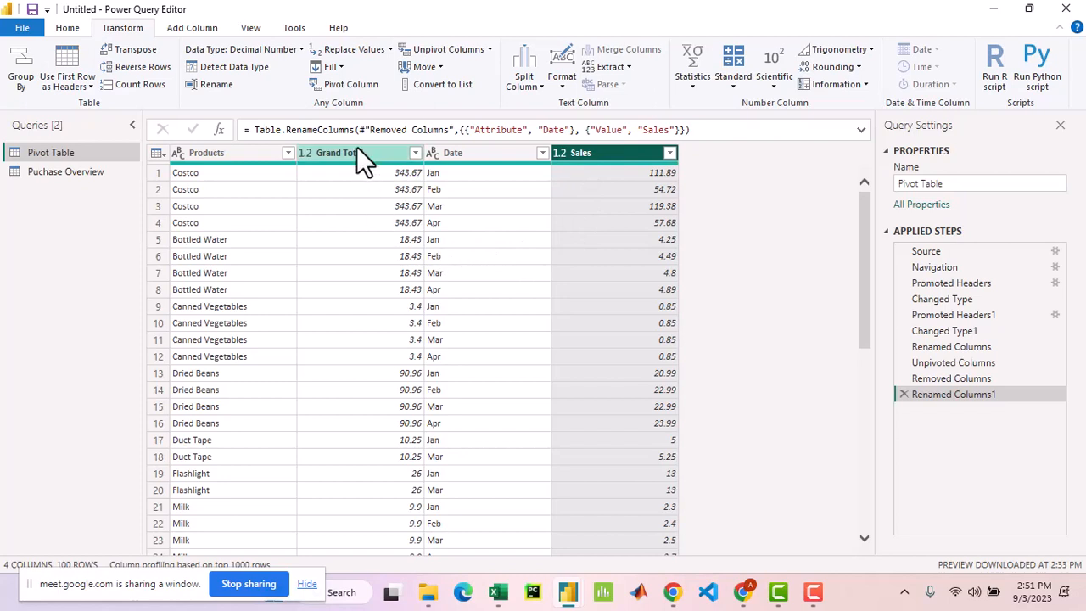
Open the Puchase Overview query and rename its Attribute column to Date.
left_click(67, 169)
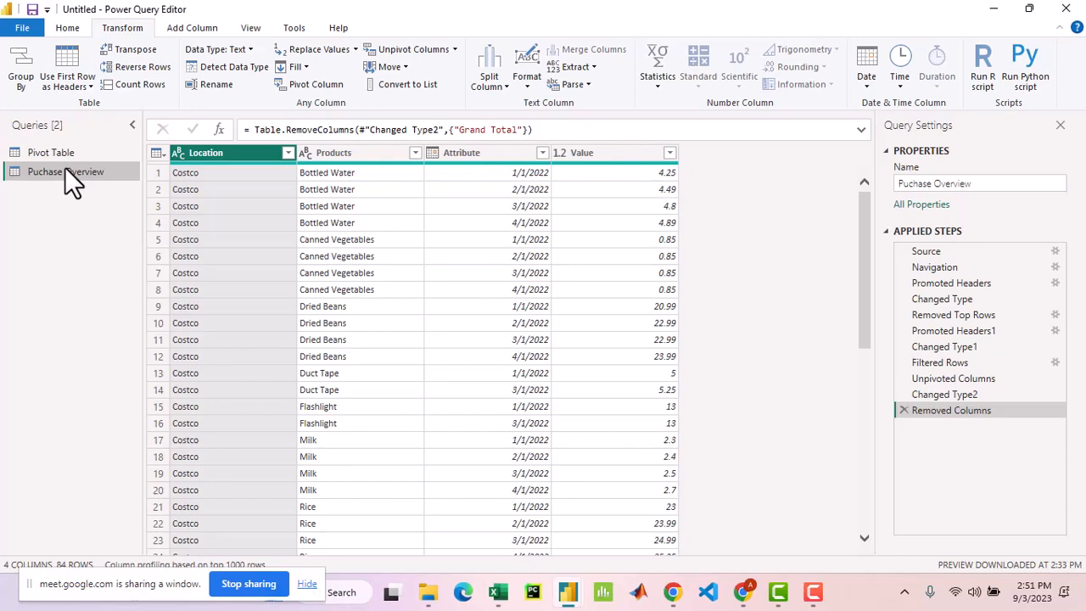
double_click(499, 154)
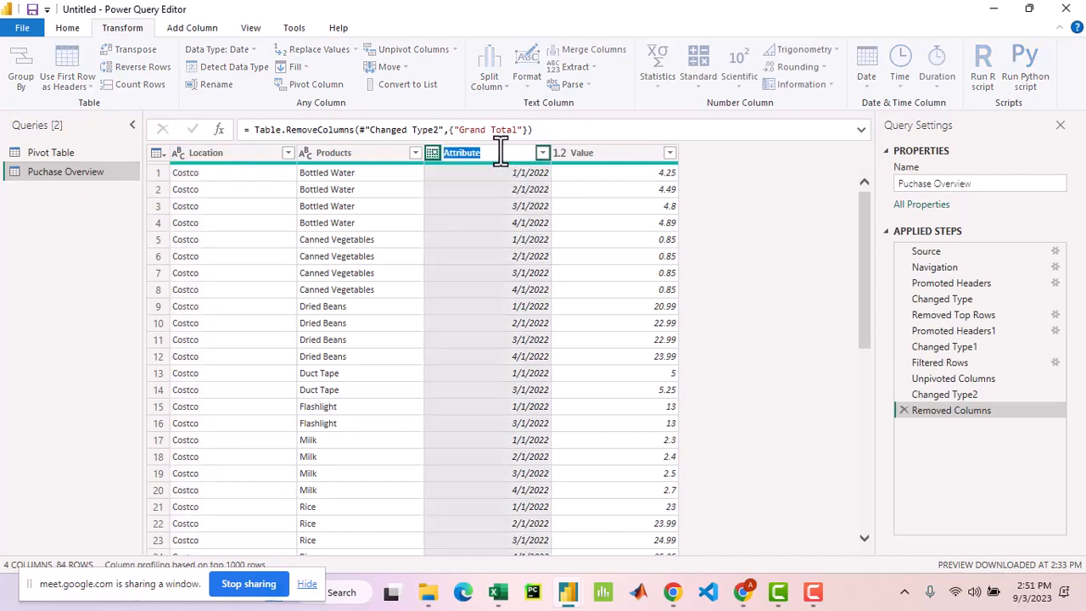
type("Date")
key("Return")
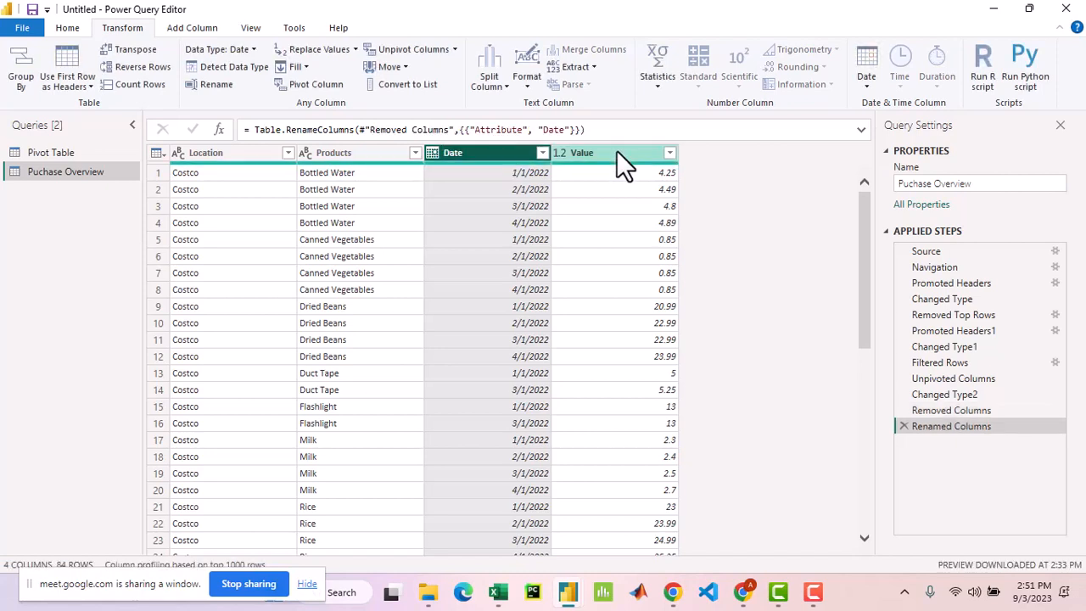
Rename the Value column of the Puchase Overview query to Sales.
double_click(619, 151)
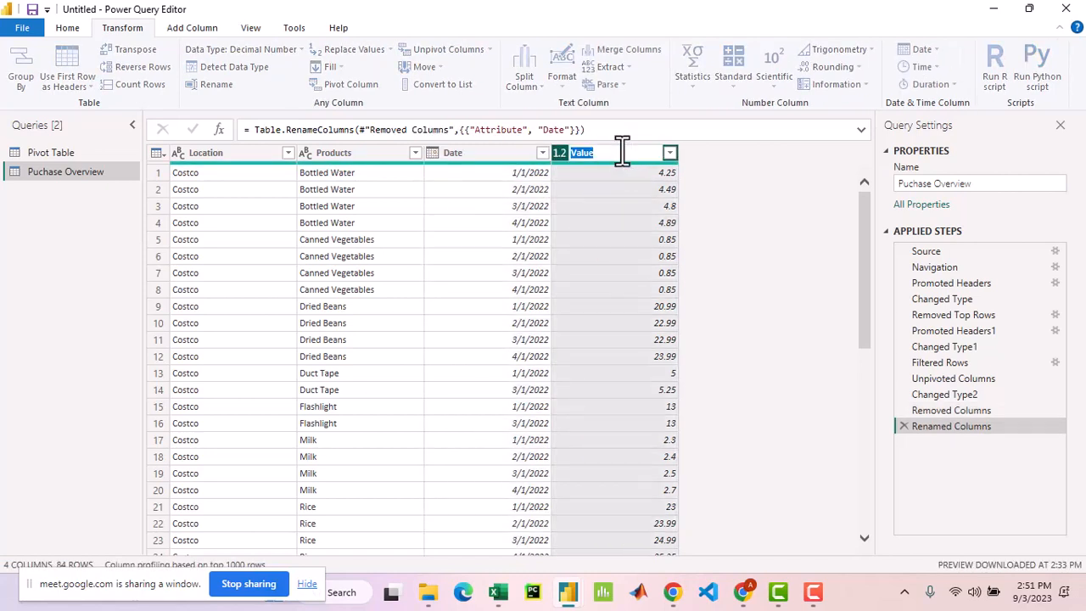
key("BackSpace")
type("Sales")
key("Return")
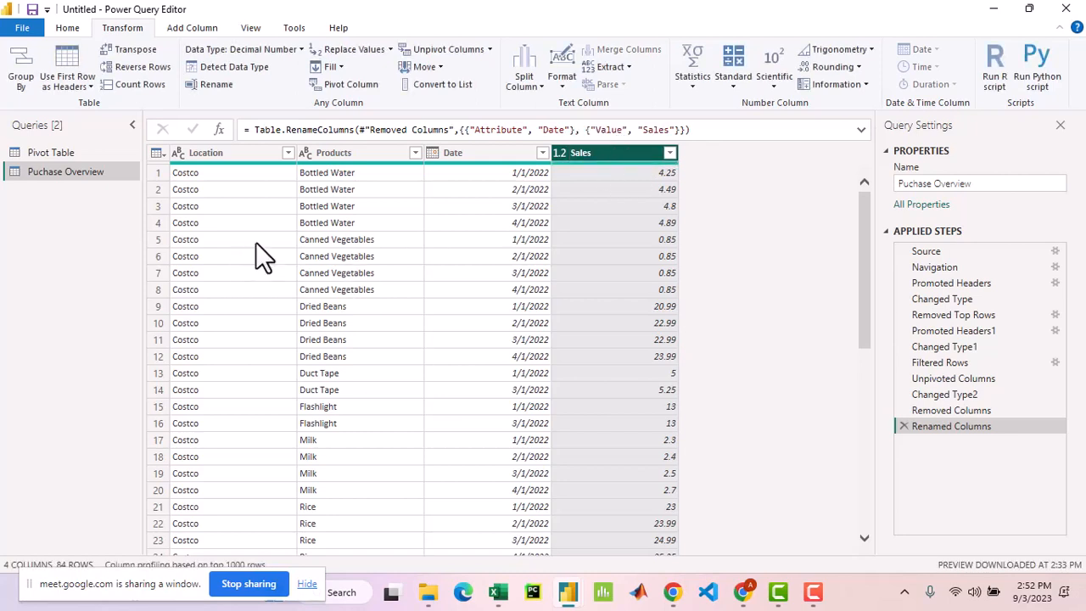
Compare the columns of the Pivot Table and Puchase Overview queries, looking at Location and Products.
left_click(52, 153)
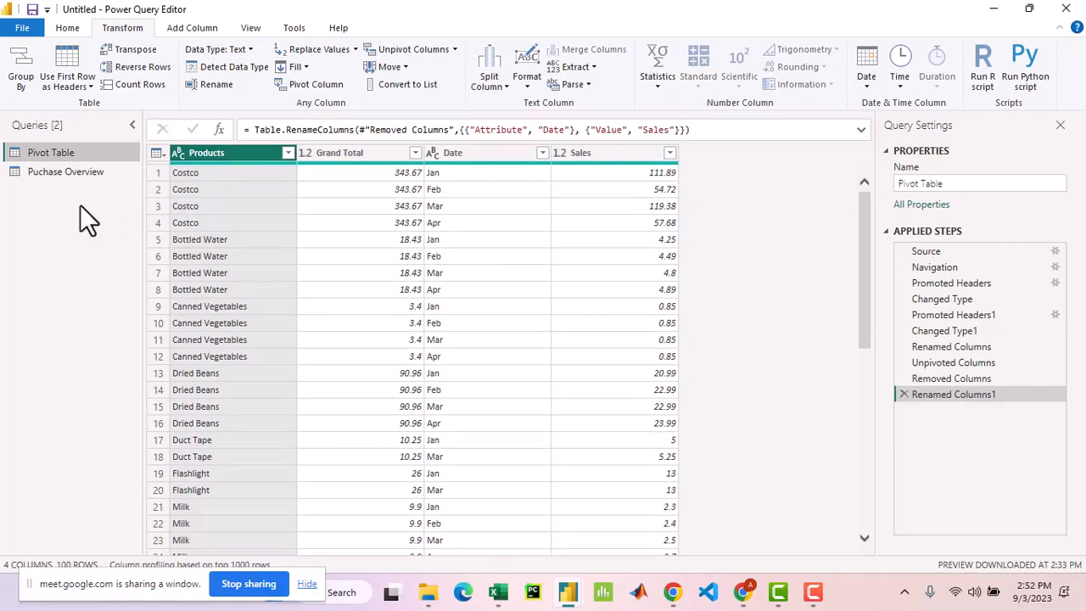
left_click(85, 169)
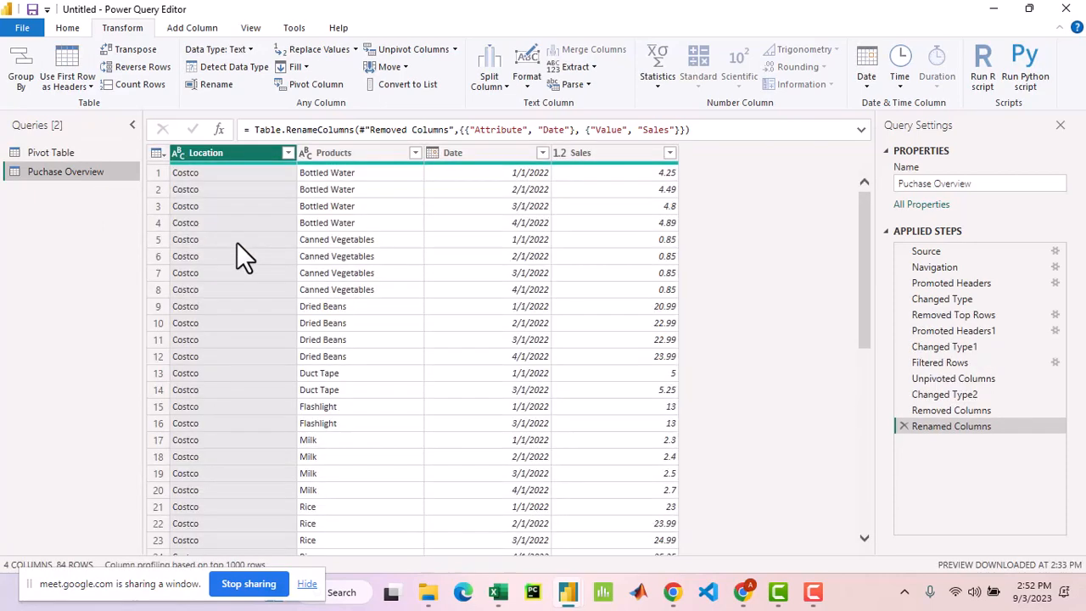
scroll(237, 242, "down", 2)
scroll(237, 242, "up", 2)
left_click(367, 156)
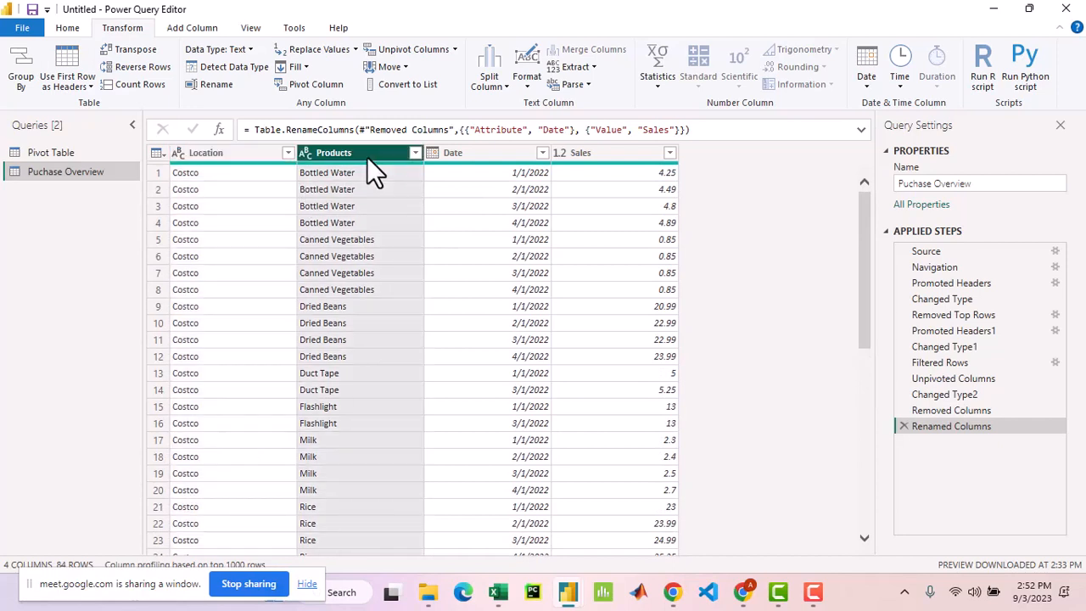
Try renaming the Products column of the Pivot Table query to Location, and set the name back to Products.
left_click(85, 152)
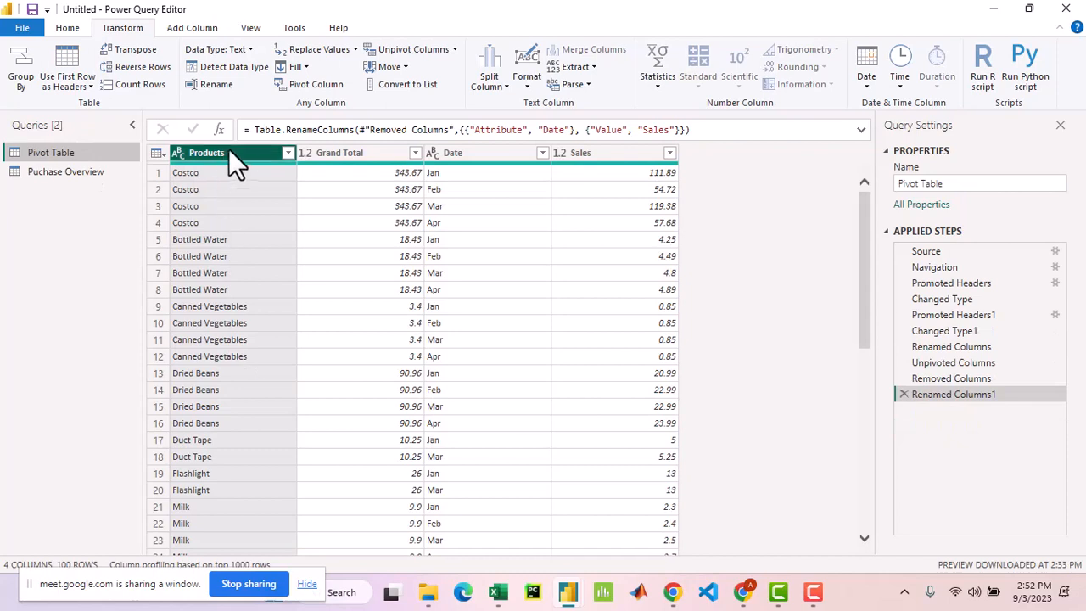
double_click(251, 153)
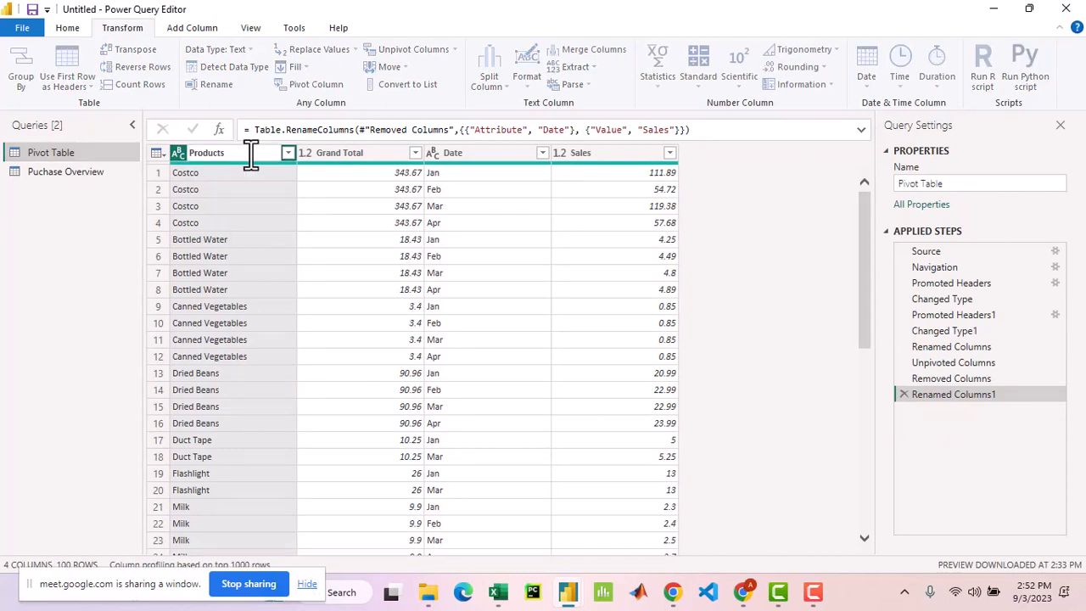
double_click(246, 152)
type("Location")
key("BackSpace")
key("BackSpace")
key("BackSpace")
key("BackSpace")
key("BackSpace")
key("BackSpace")
key("BackSpace")
key("BackSpace")
type("Products")
key("Return")
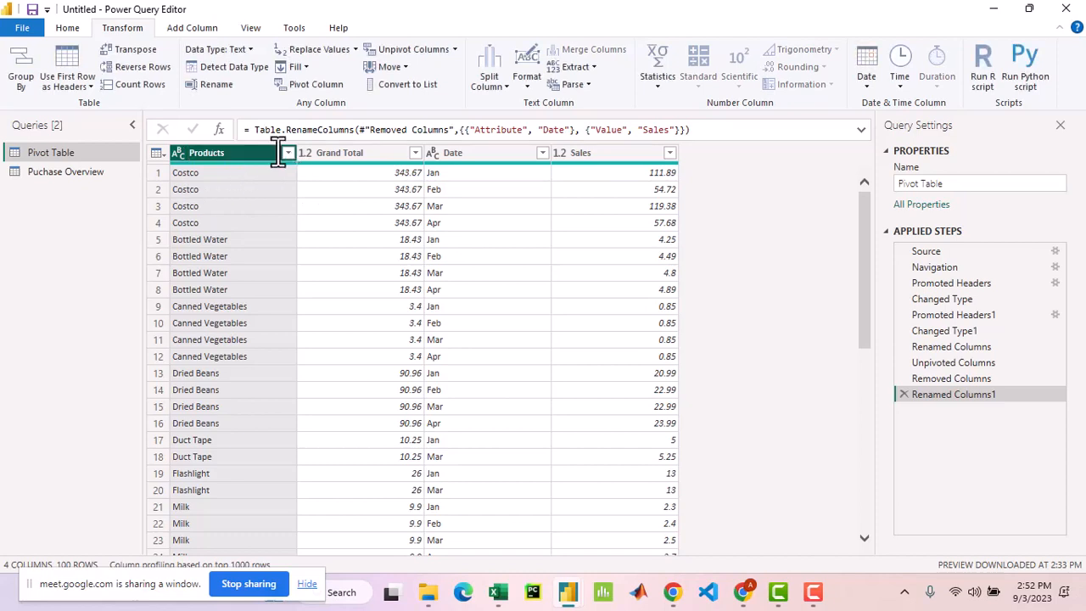
Look through the Location and Products rows of the Puchase Overview query.
left_click(112, 173)
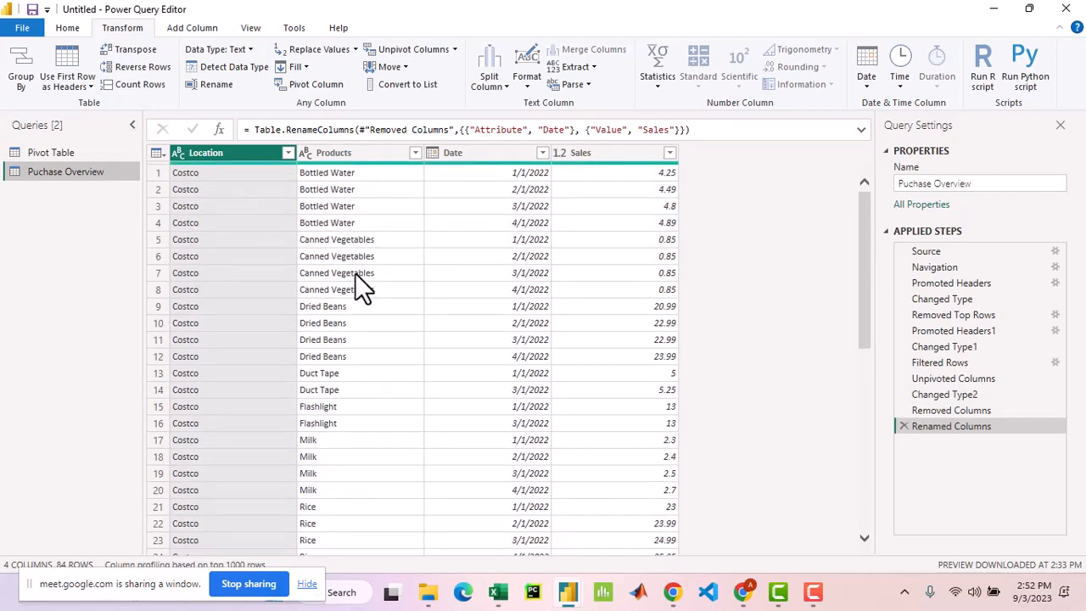
scroll(354, 275, "down", 6)
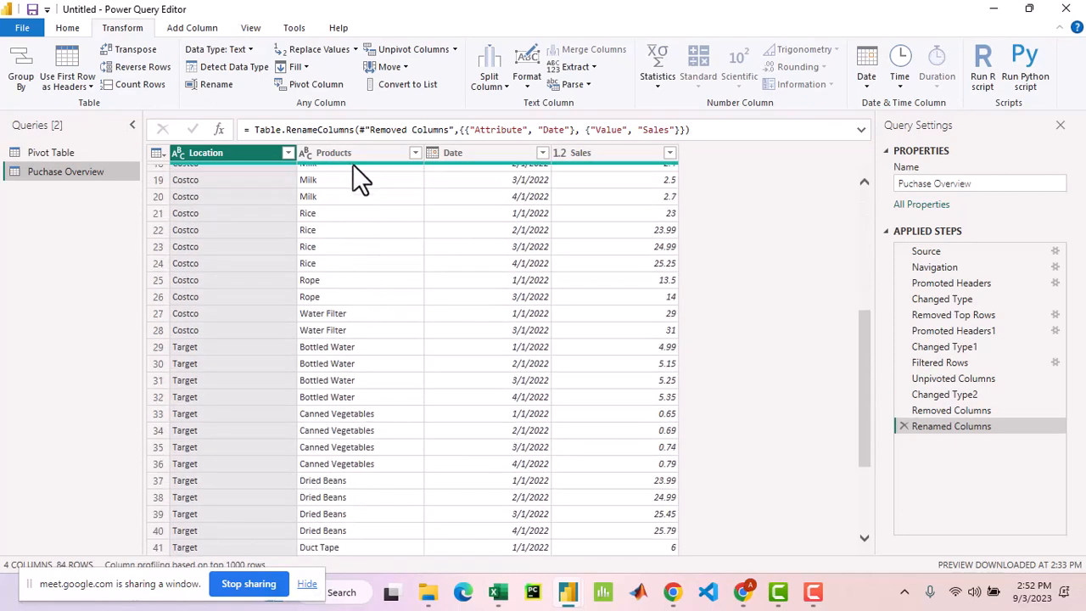
scroll(244, 373, "down", 4)
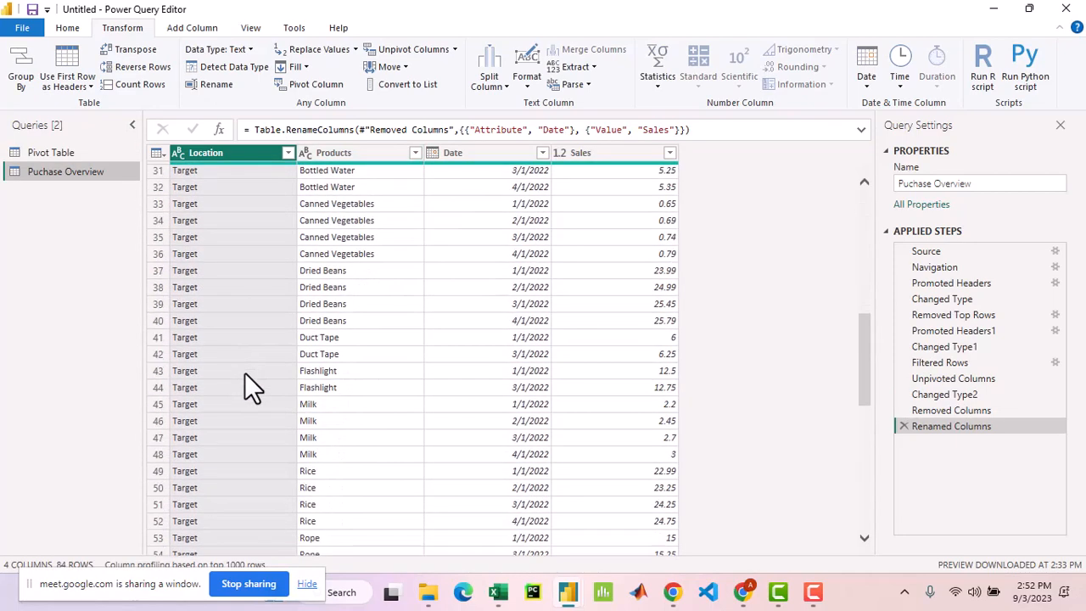
scroll(245, 374, "down", 8)
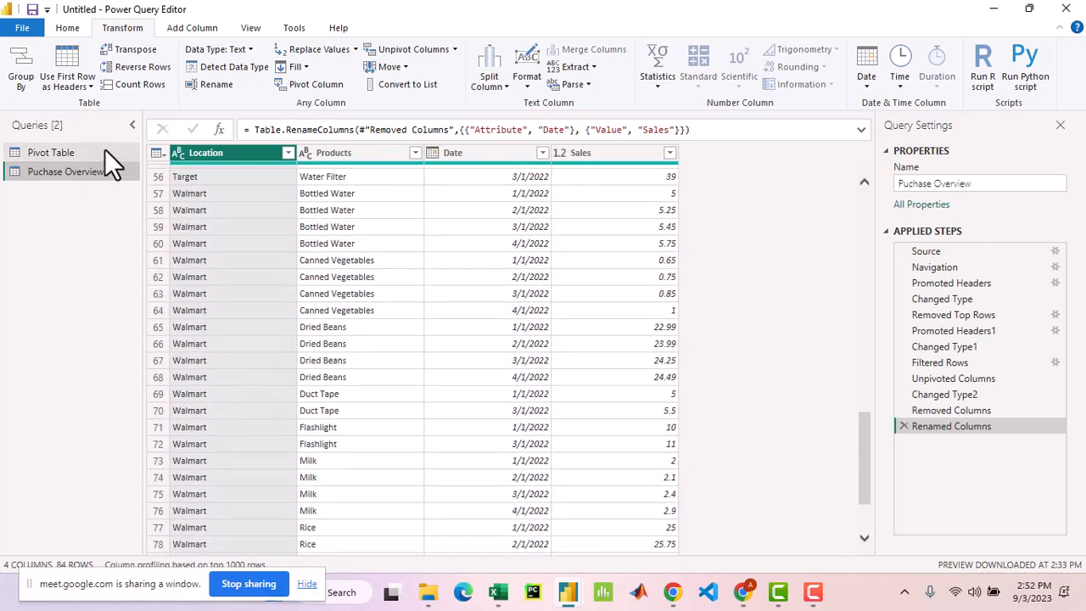
Compare the rows and columns of the Pivot Table and Puchase Overview queries, checking how locations and products are listed in each.
left_click(104, 150)
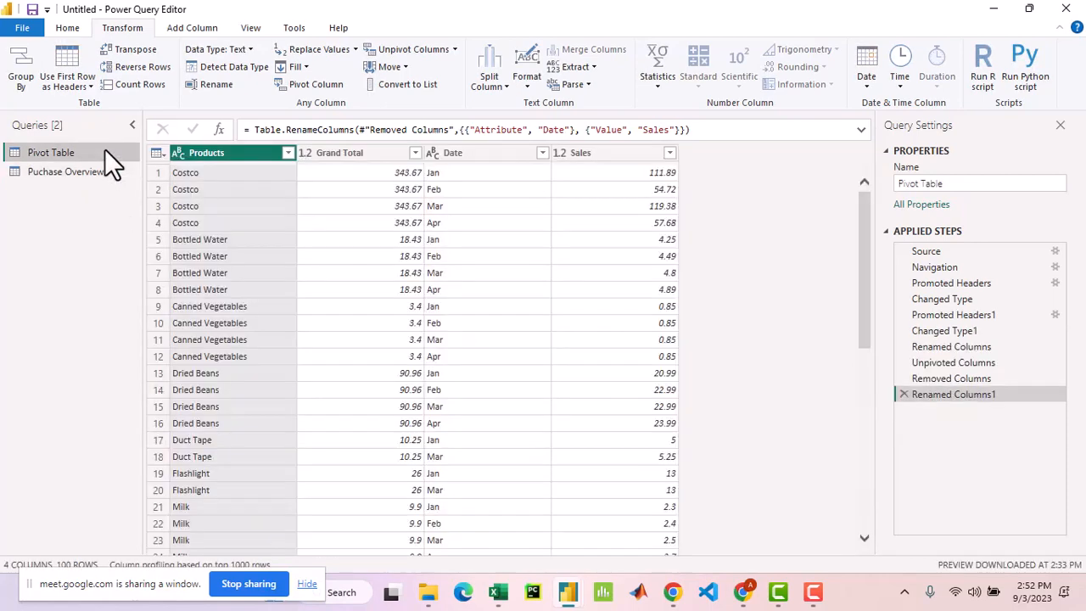
scroll(268, 363, "down", 6)
scroll(269, 364, "down", 2)
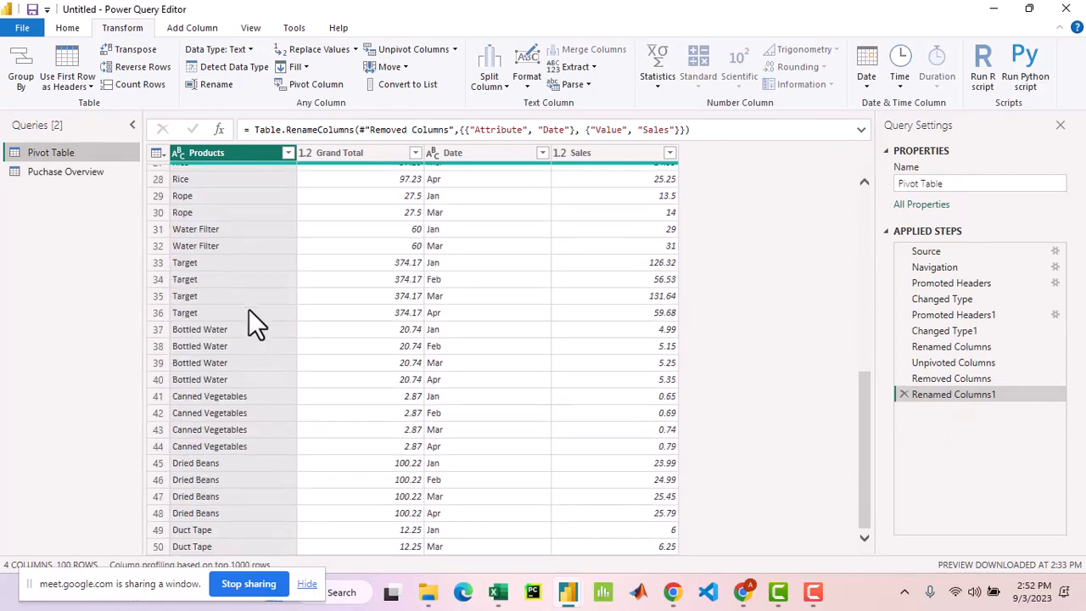
scroll(248, 309, "up", 9)
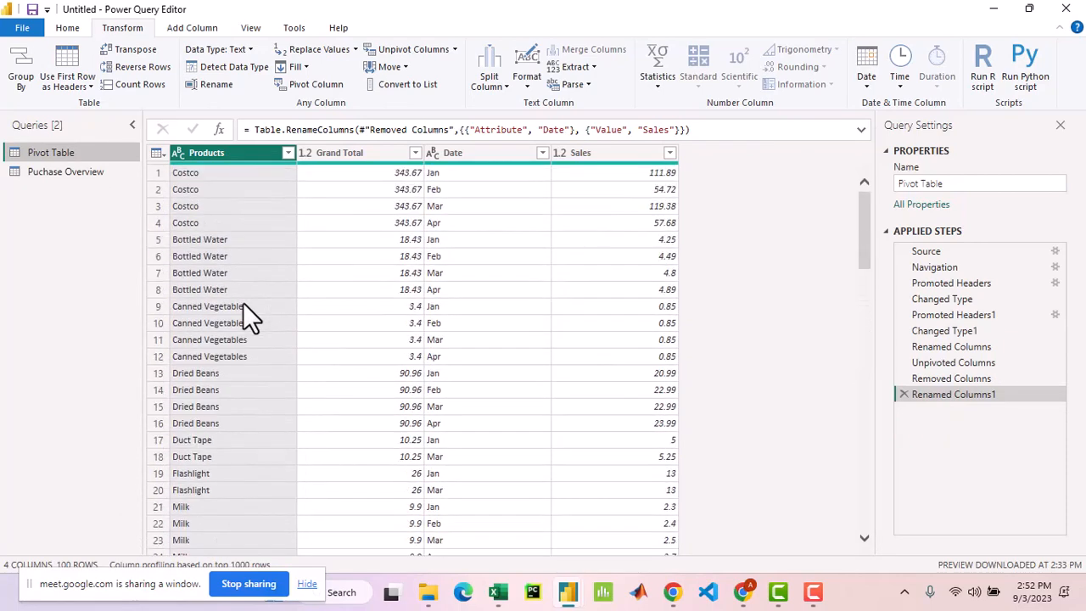
scroll(244, 308, "down", 9)
left_click(31, 170)
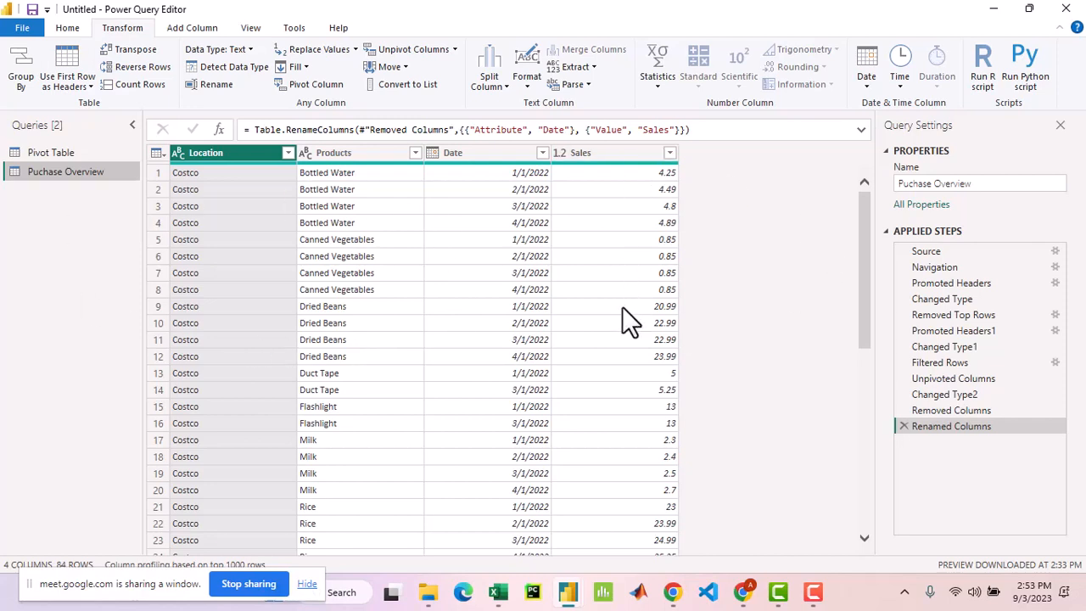
left_click(85, 151)
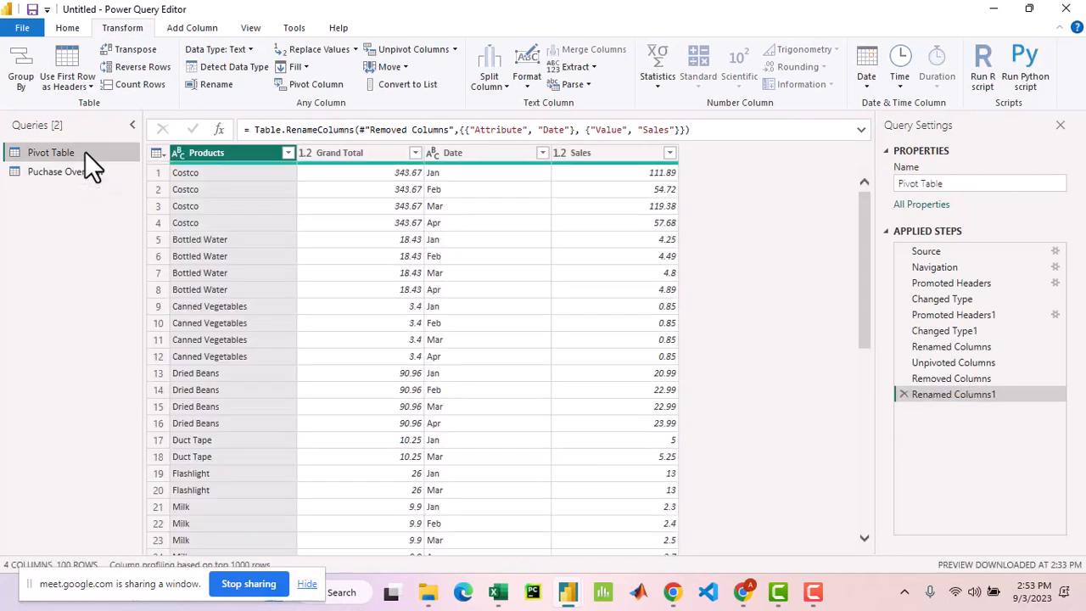
Close the query editor, applying the query changes to the data model, and return to the Power BI Desktop report window.
left_click(61, 30)
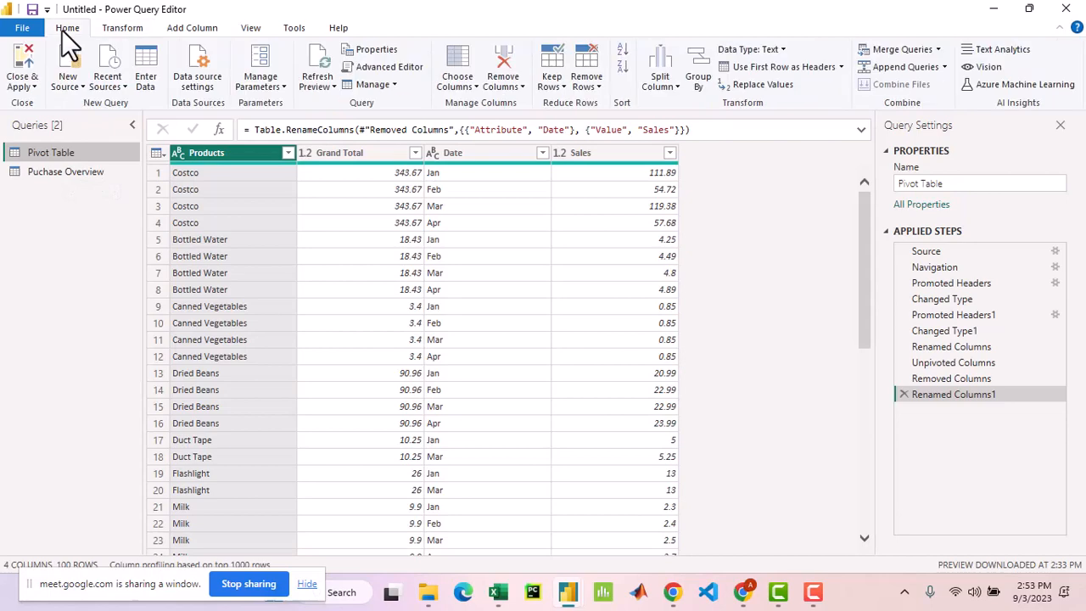
left_click(30, 66)
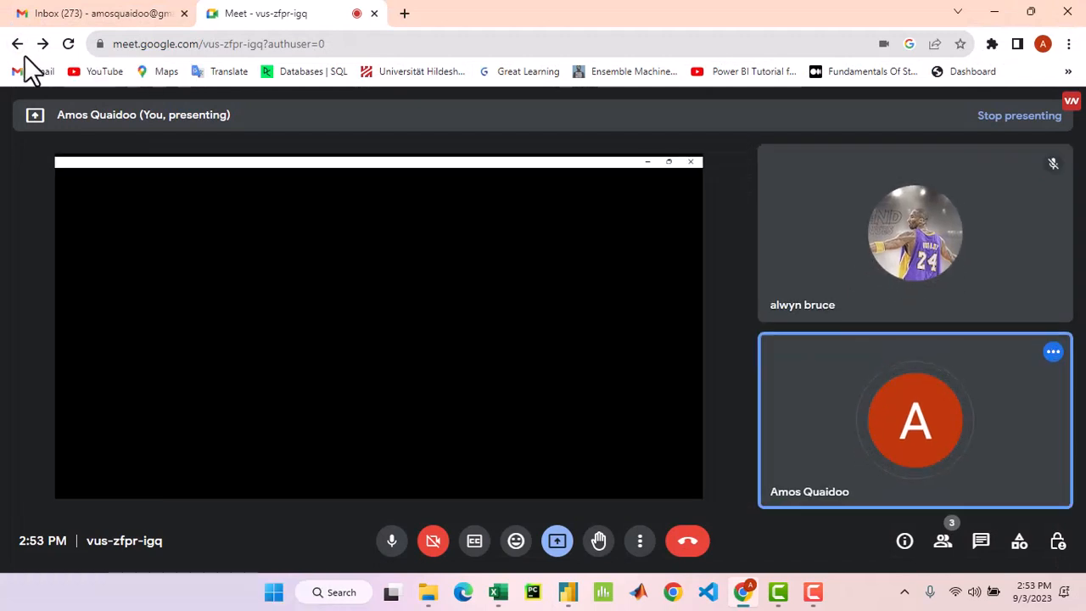
mouse_move(567, 598)
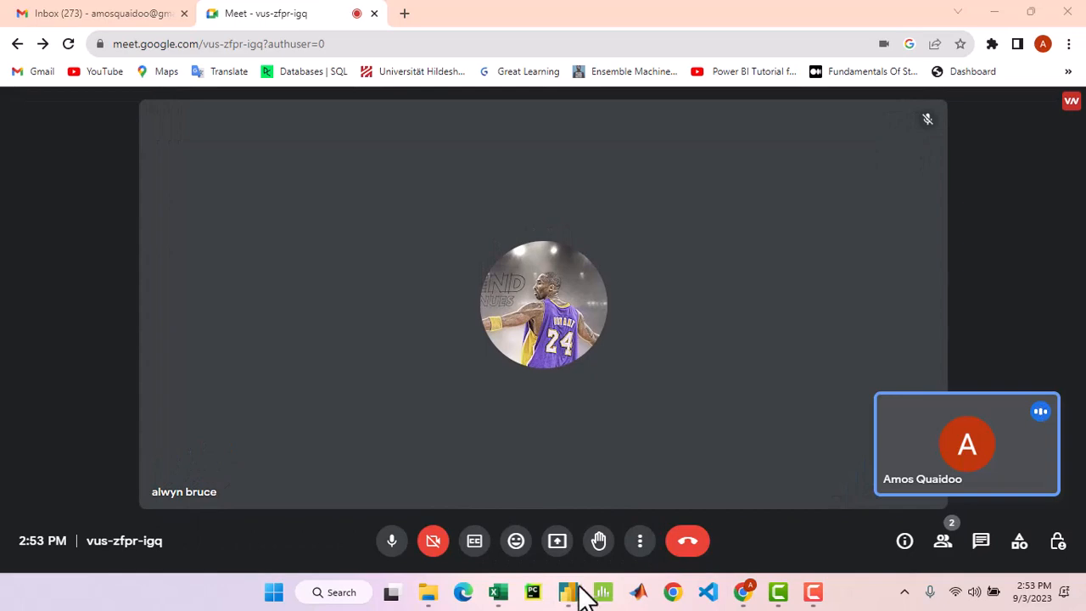
left_click(567, 599)
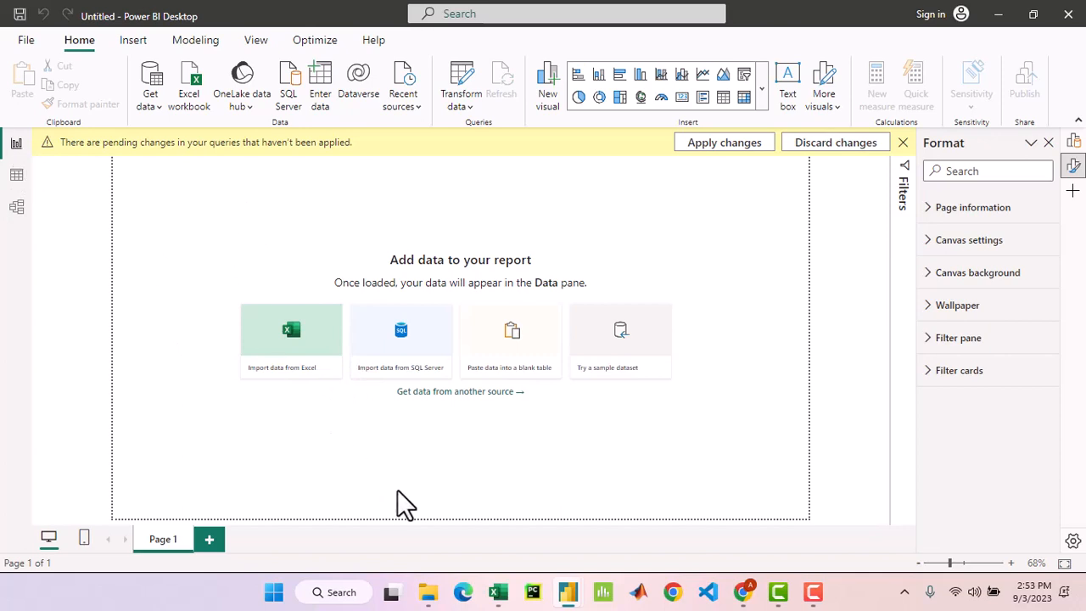
Switch to the Google Meet call in Chrome and share the Untitled - Power BI Desktop window.
mouse_move(498, 596)
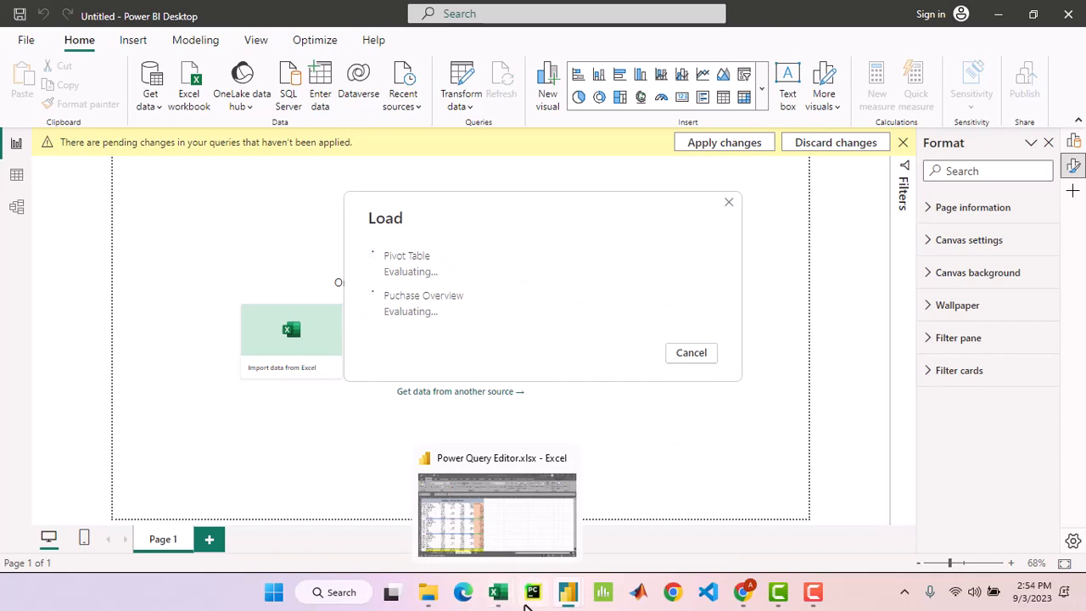
left_click(743, 591)
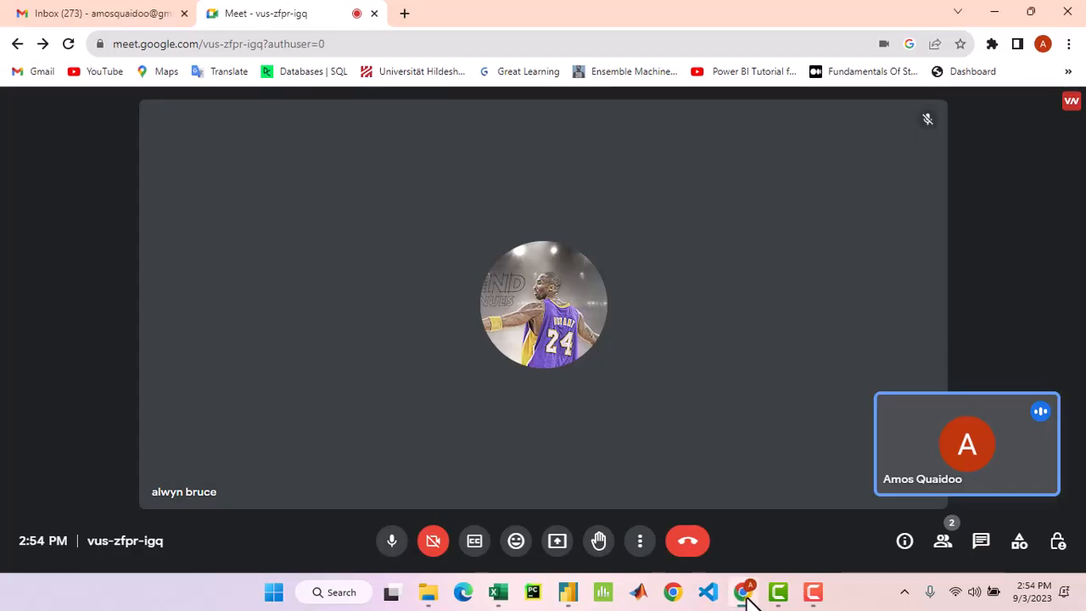
left_click(559, 544)
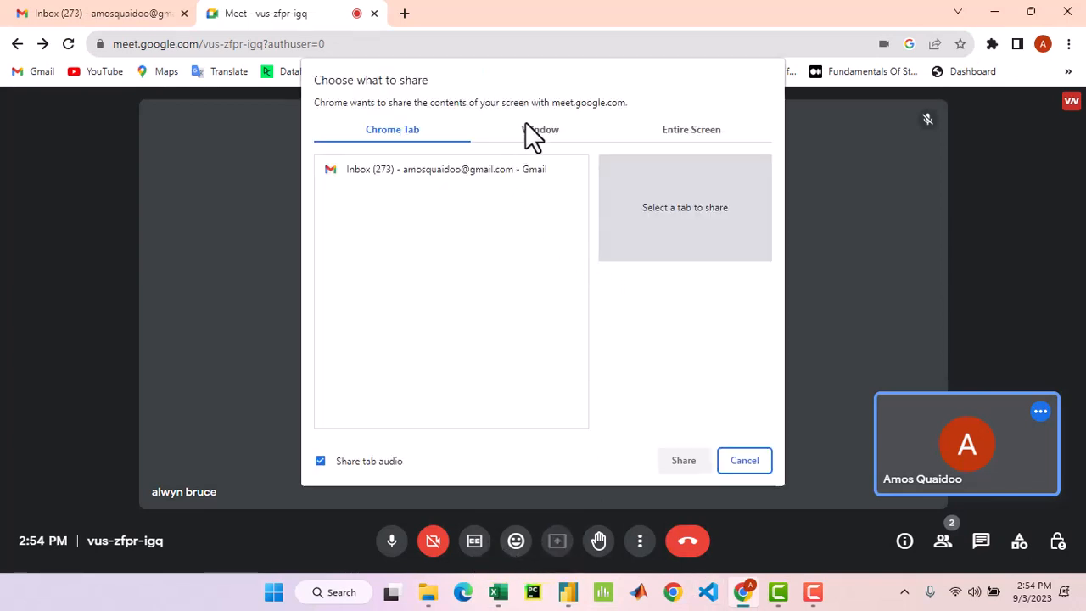
left_click(526, 123)
left_click(511, 180)
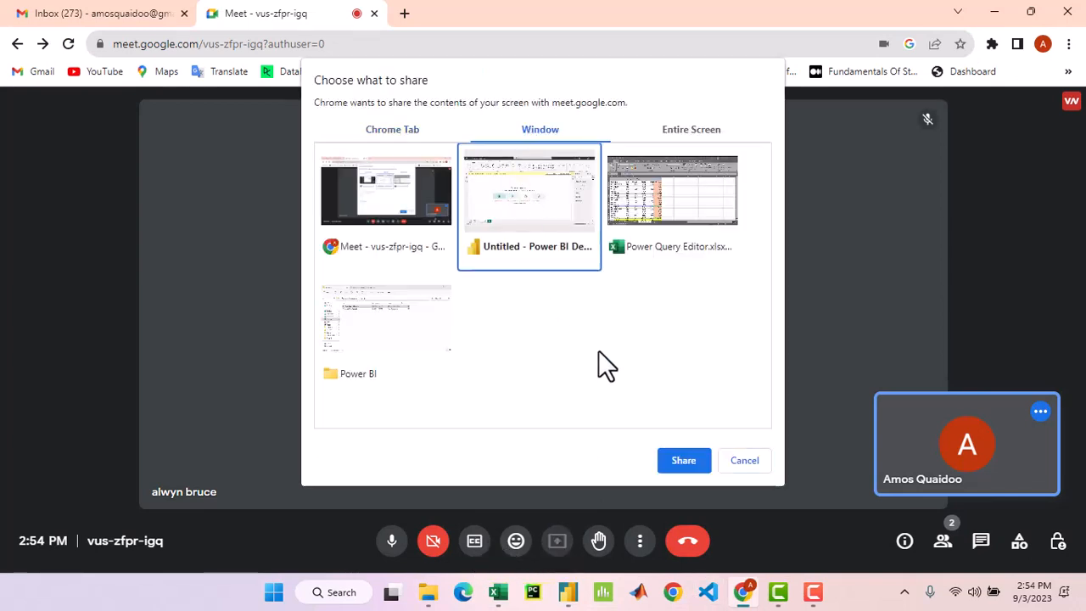
left_click(685, 461)
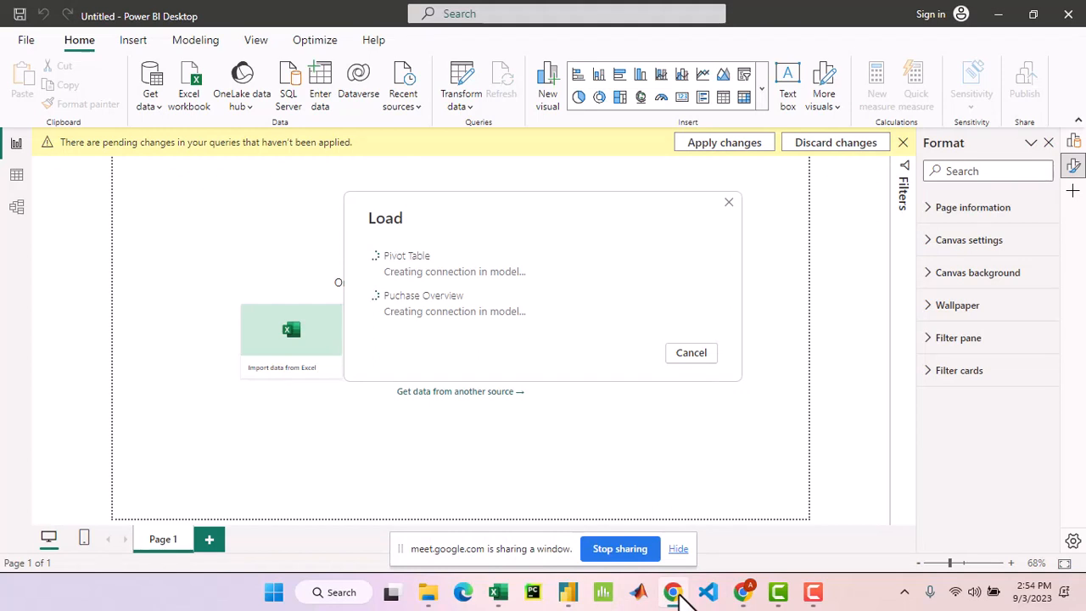
Check the shared window in Google Meet, return to Power BI Desktop and move the sharing notice out of the way.
left_click(743, 594)
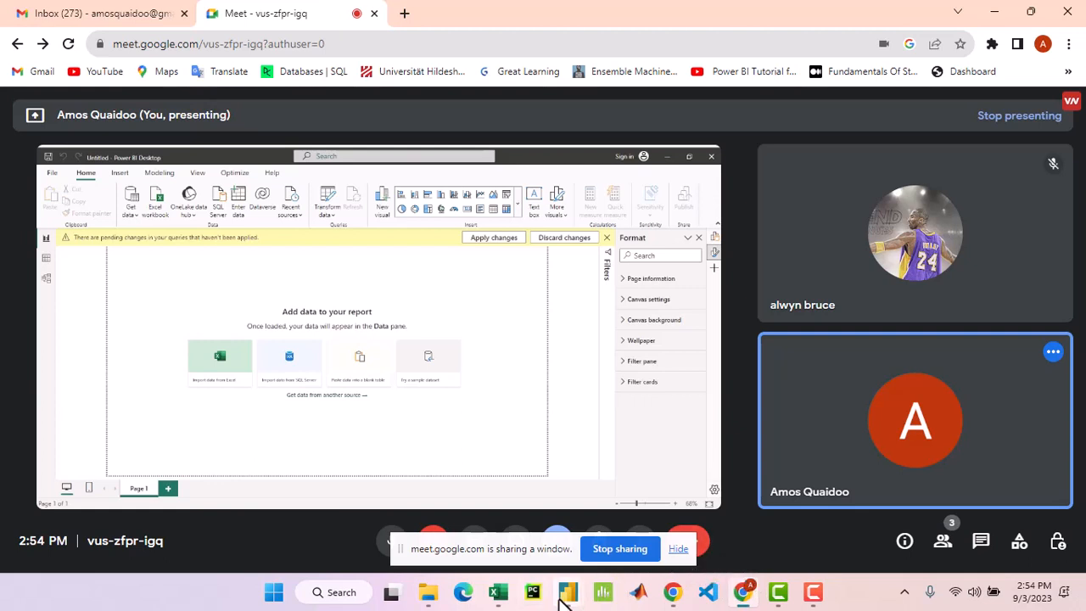
mouse_move(565, 597)
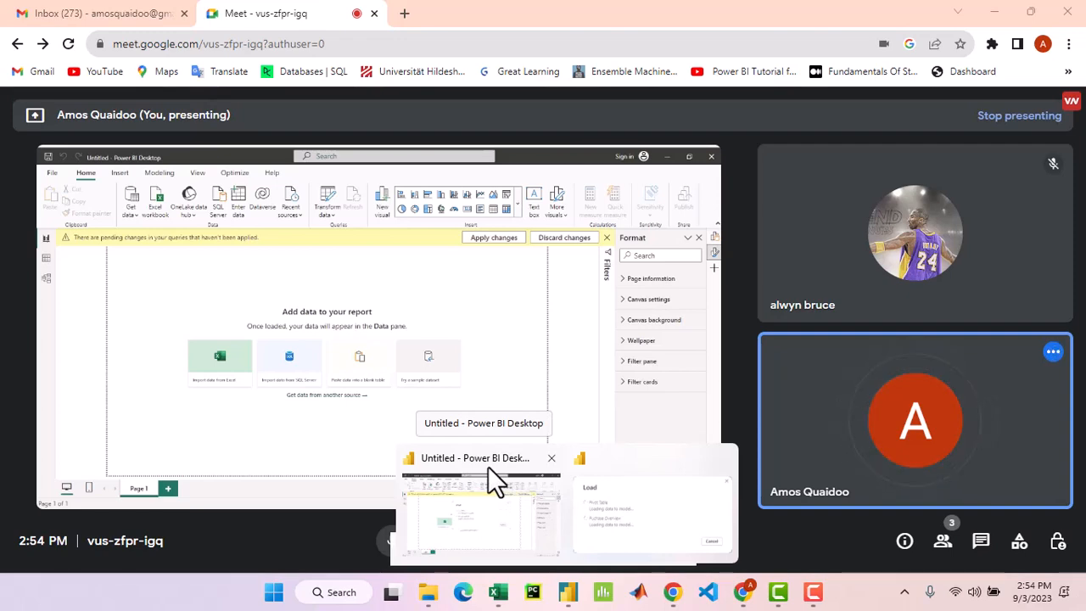
left_click(510, 513)
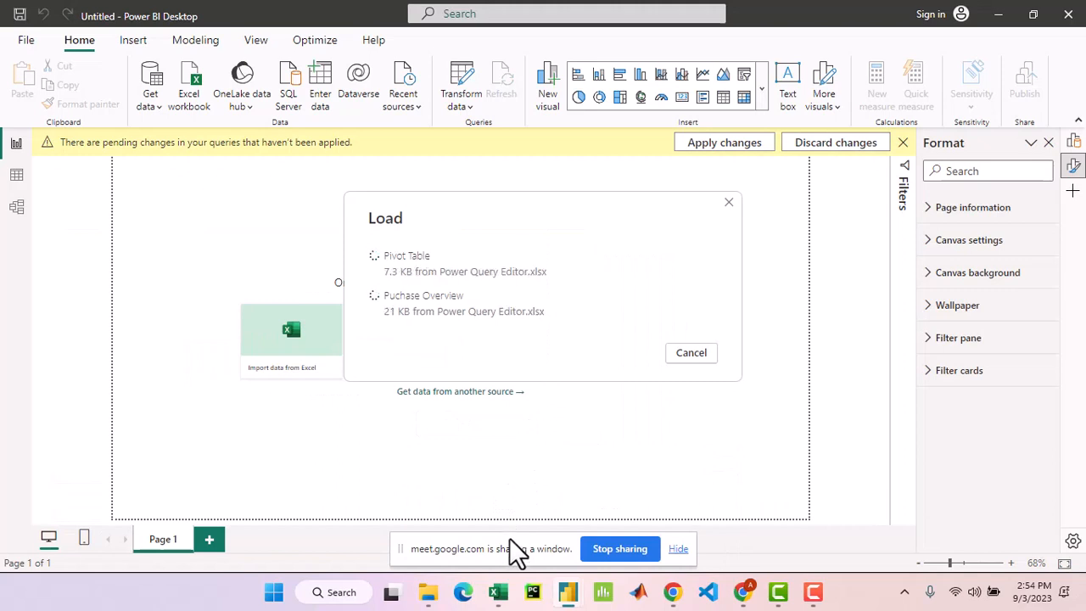
left_click_drag(512, 539, 166, 607)
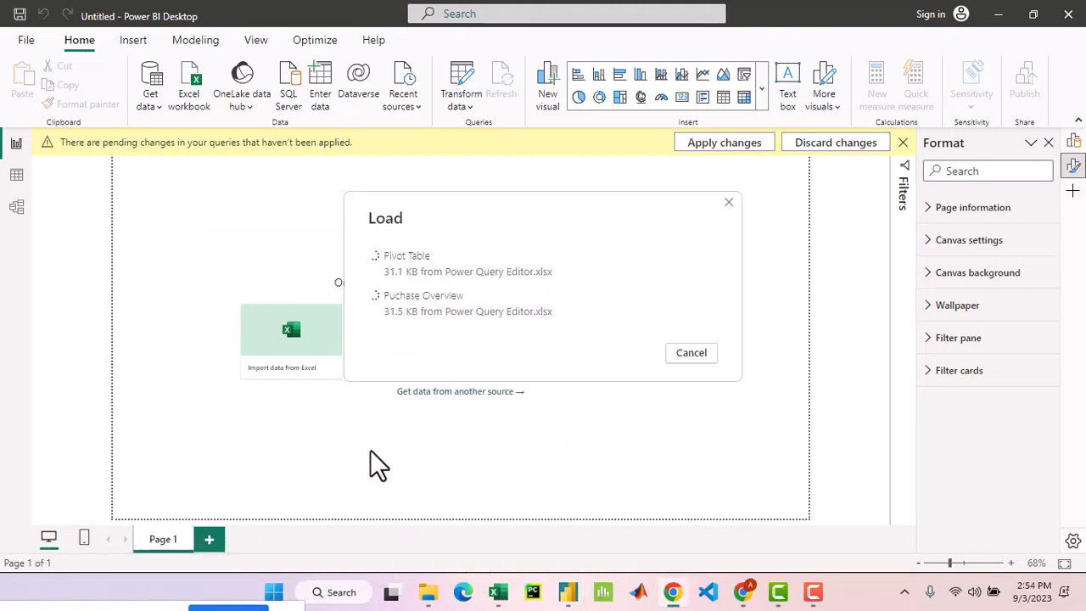
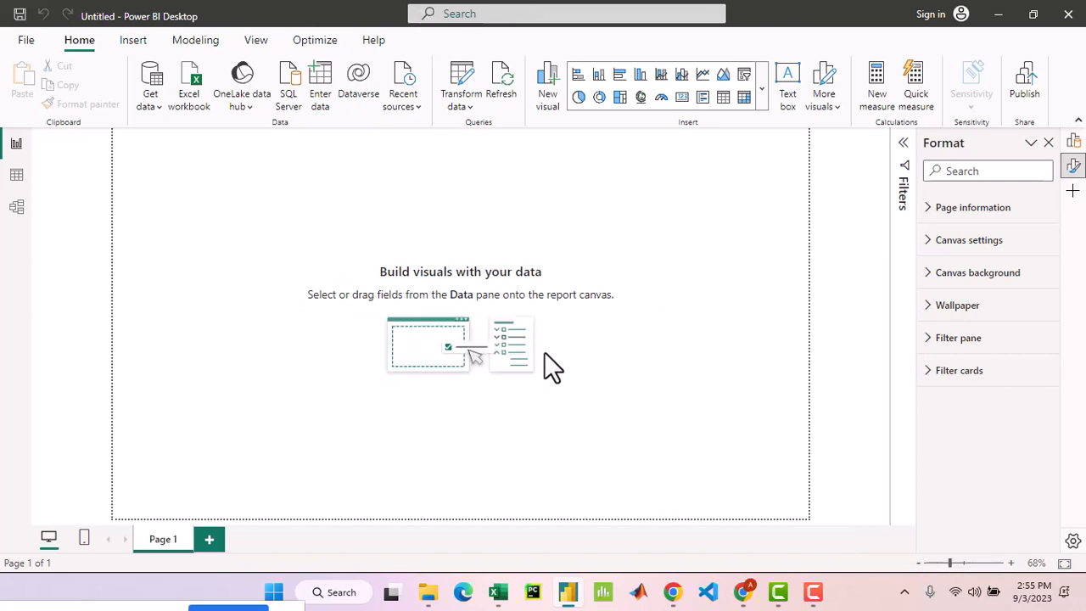
Examine the Build a visual and Format options available for the empty report page.
left_click(1074, 141)
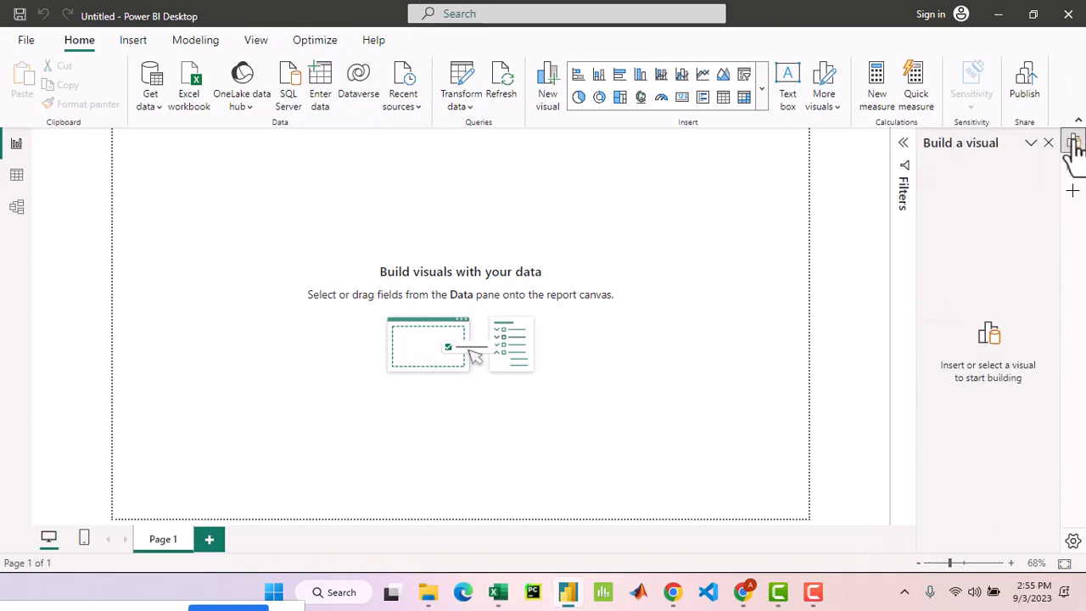
left_click(1074, 143)
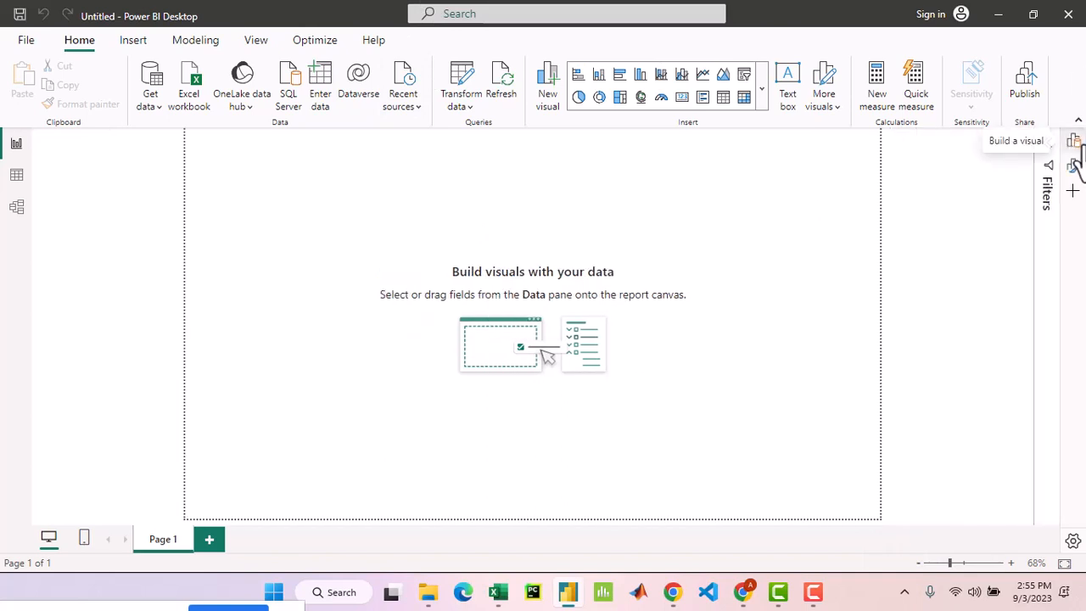
left_click(1075, 145)
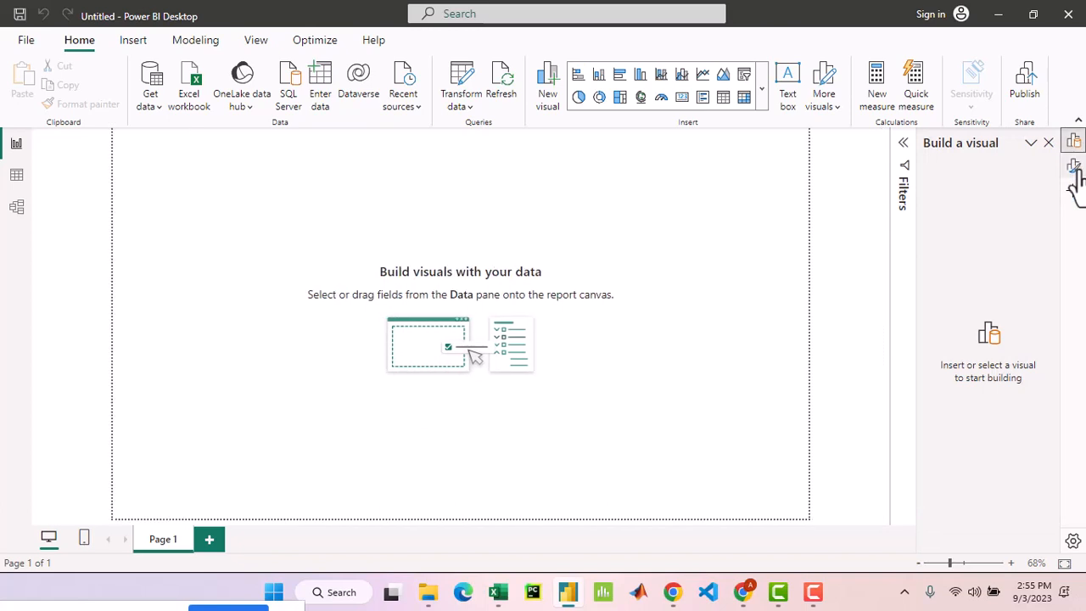
left_click(1075, 168)
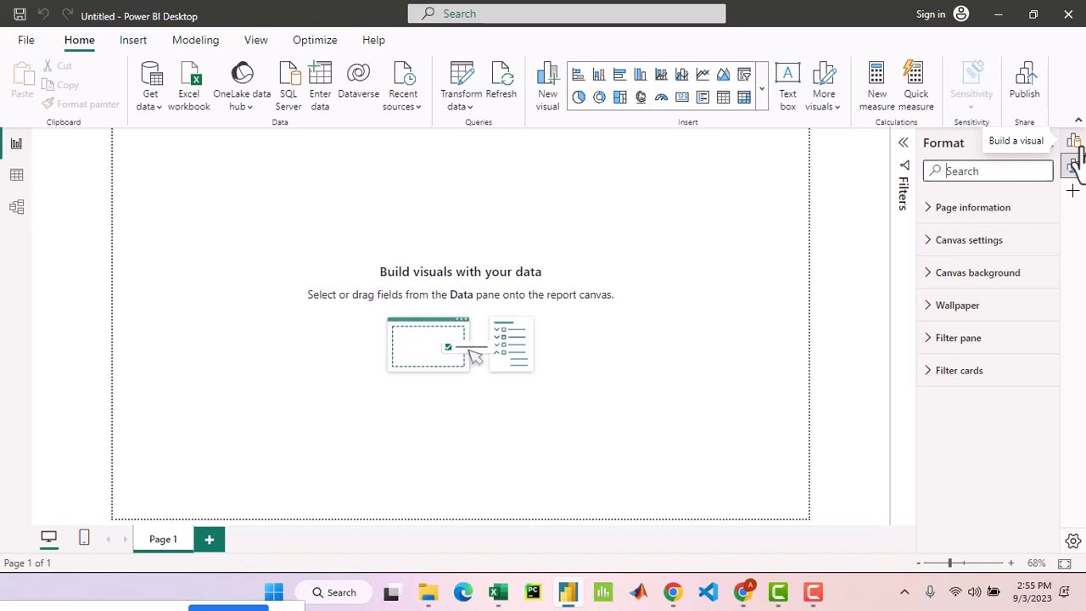
left_click(1076, 145)
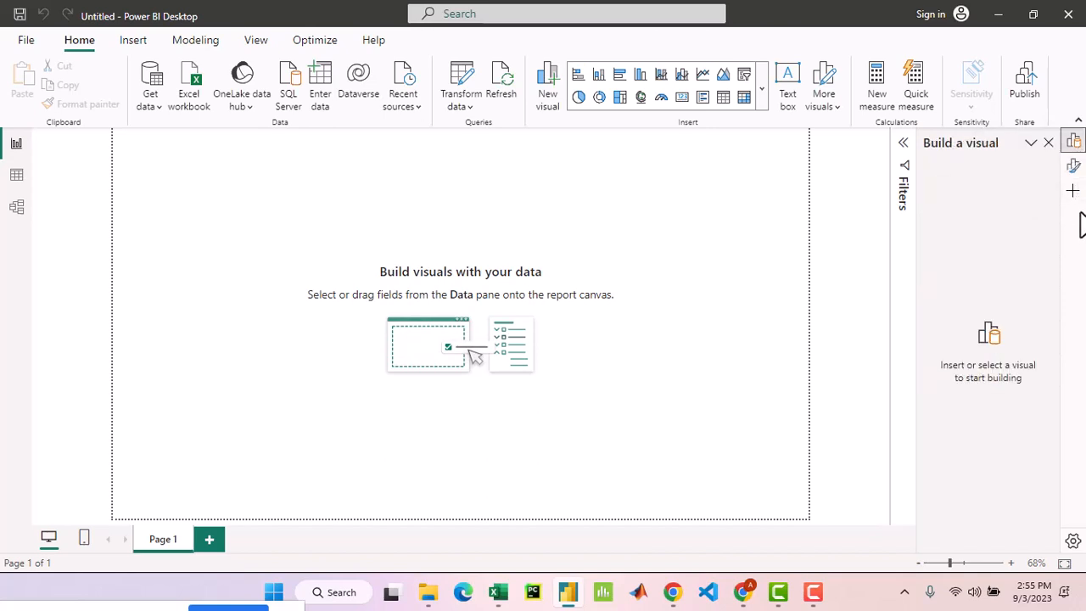
left_click(1074, 168)
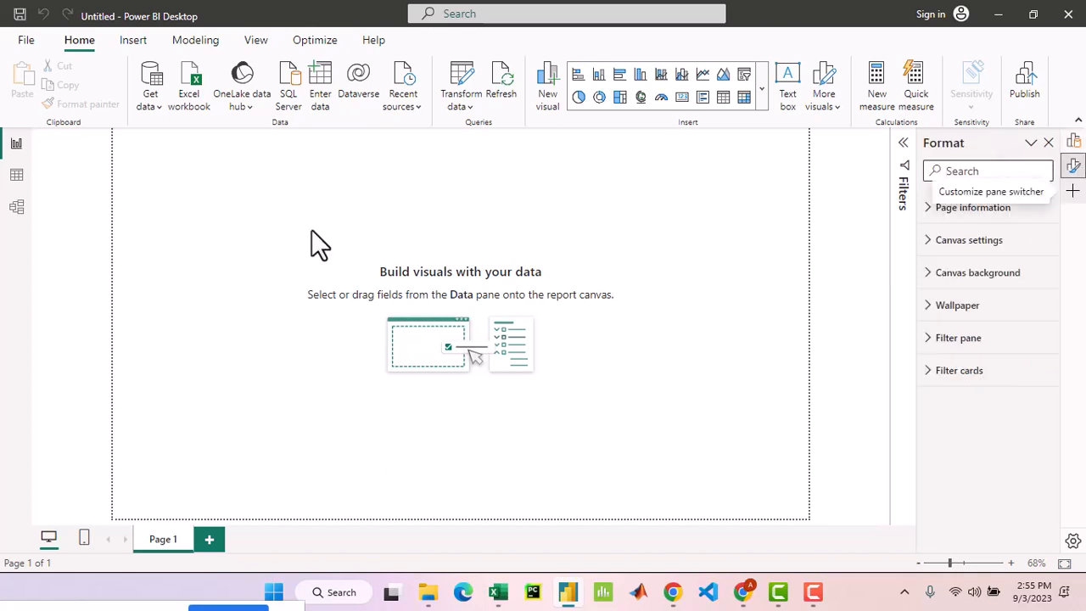
View the loaded data in table view, looking through the Pivot Table and Puchase Overview tables.
left_click(17, 175)
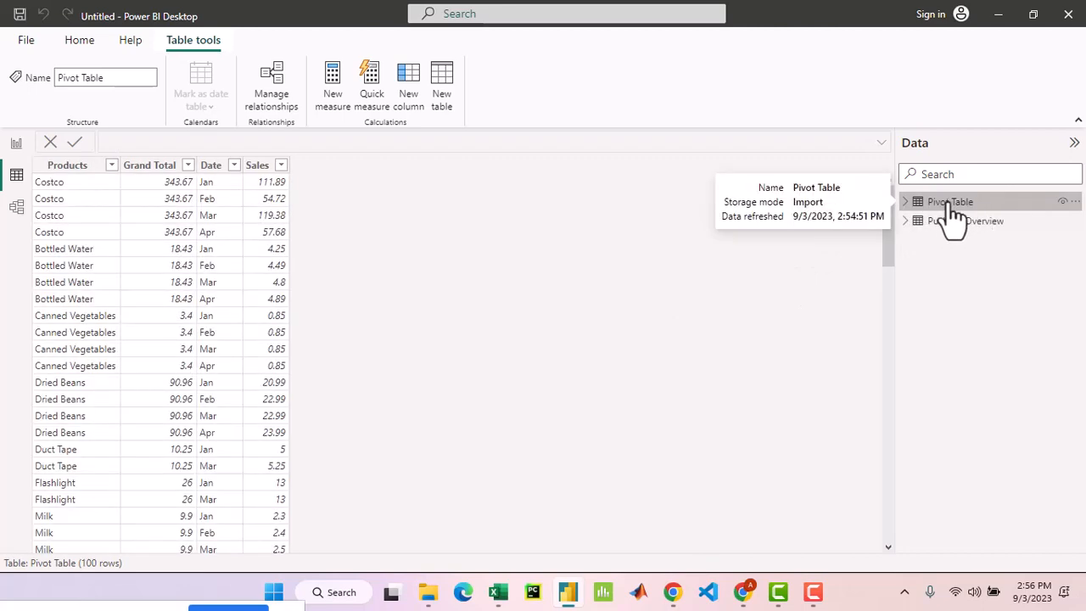
scroll(233, 318, "down", 3)
scroll(234, 318, "up", 3)
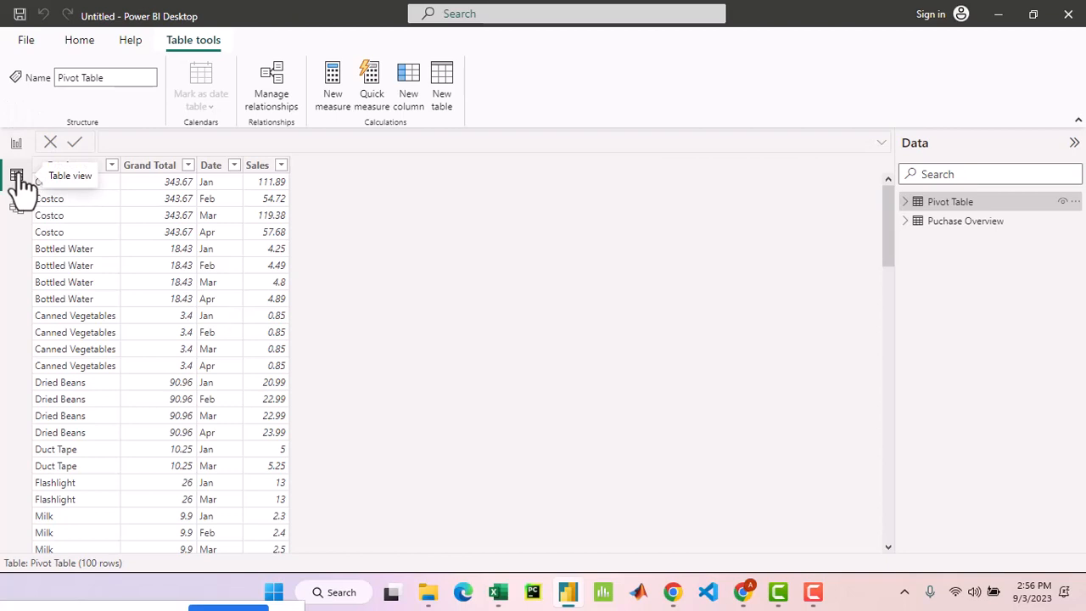
left_click(969, 223)
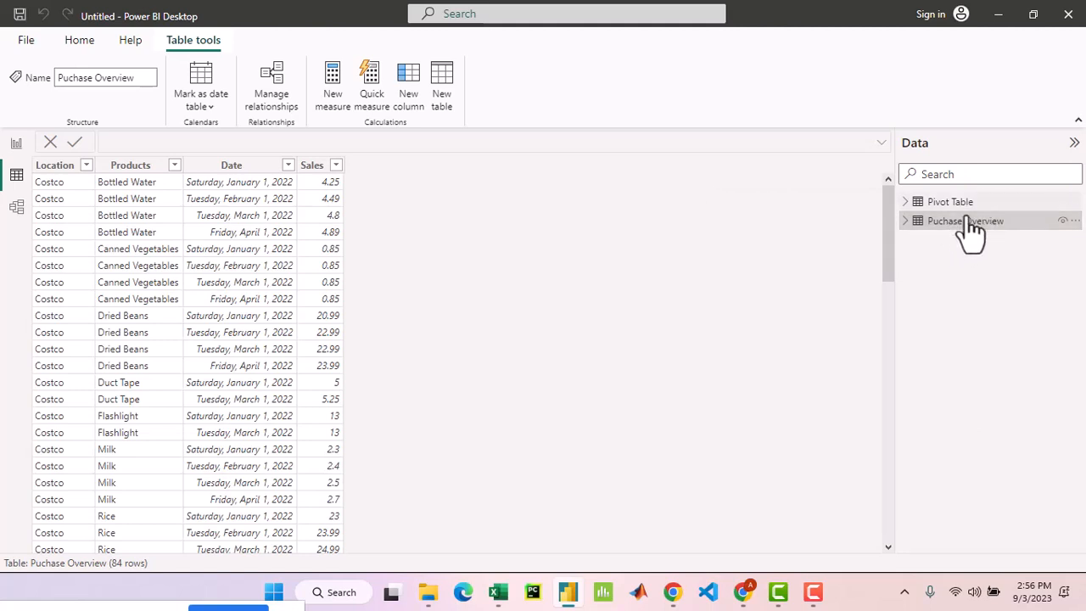
left_click(954, 205)
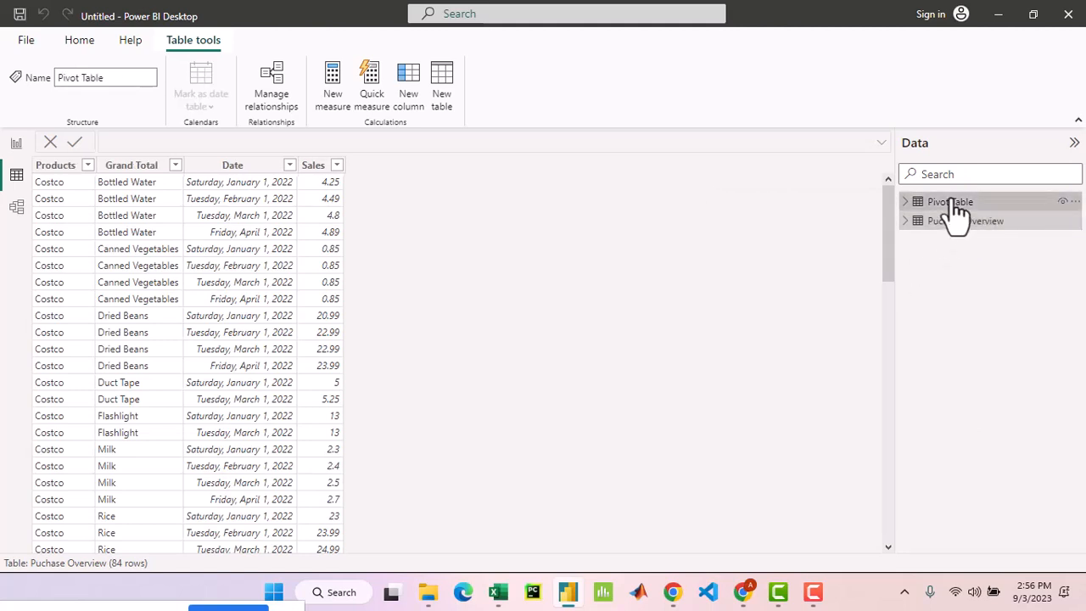
Show the Pivot Table and Puchase Overview tables in model view and collapse the Properties pane to enlarge the diagram area.
left_click(17, 210)
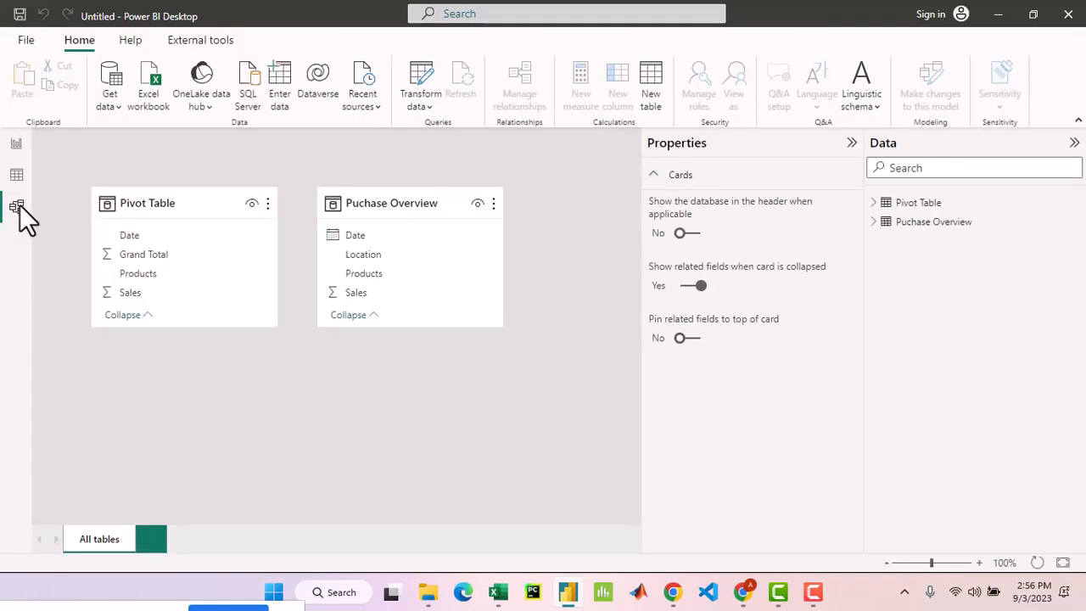
left_click(192, 190)
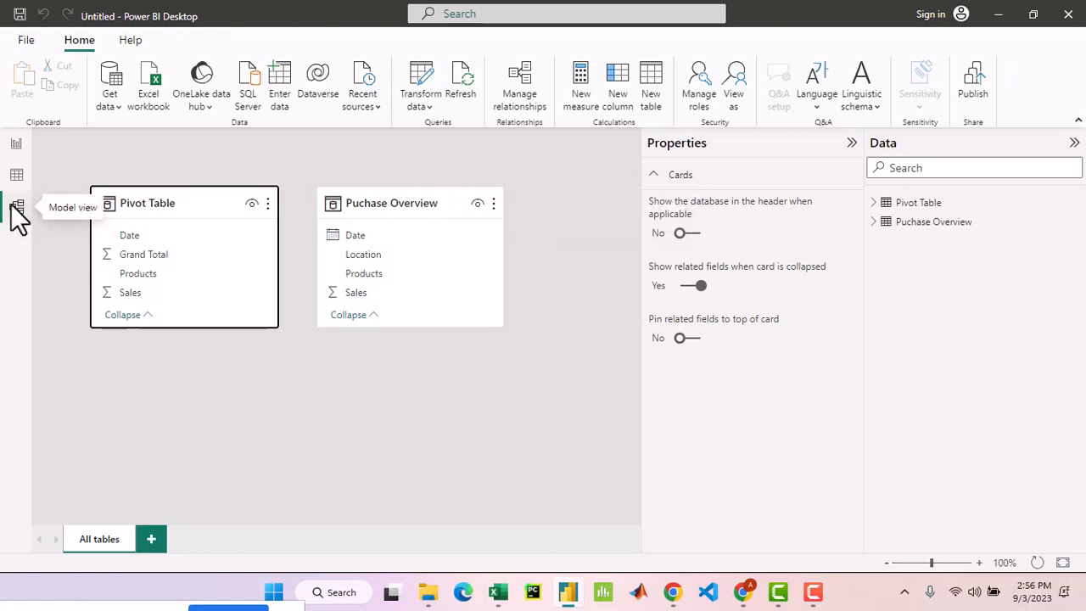
left_click(460, 196)
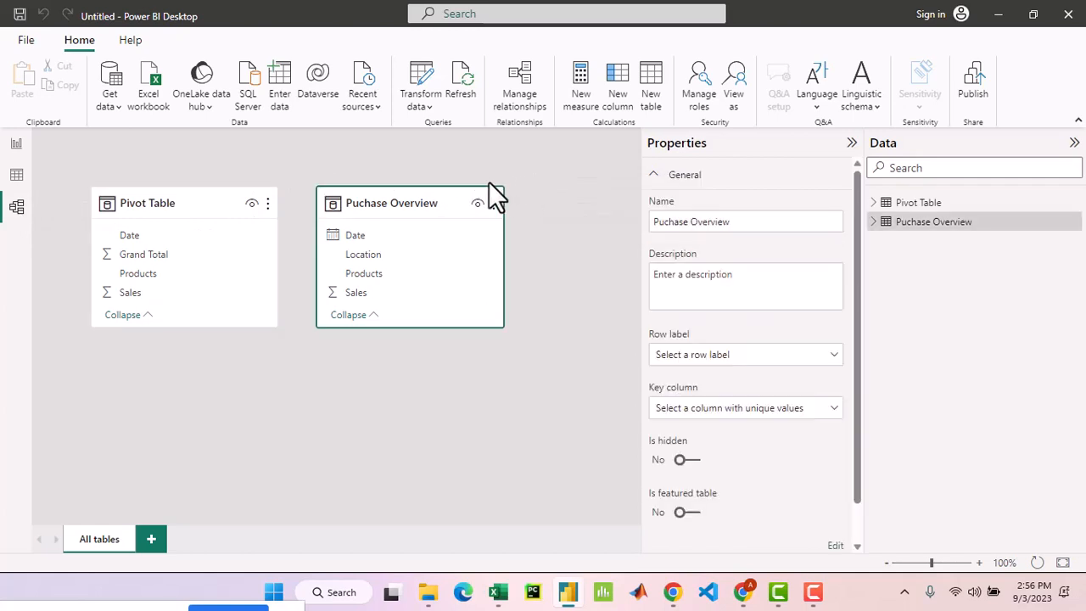
left_click(850, 144)
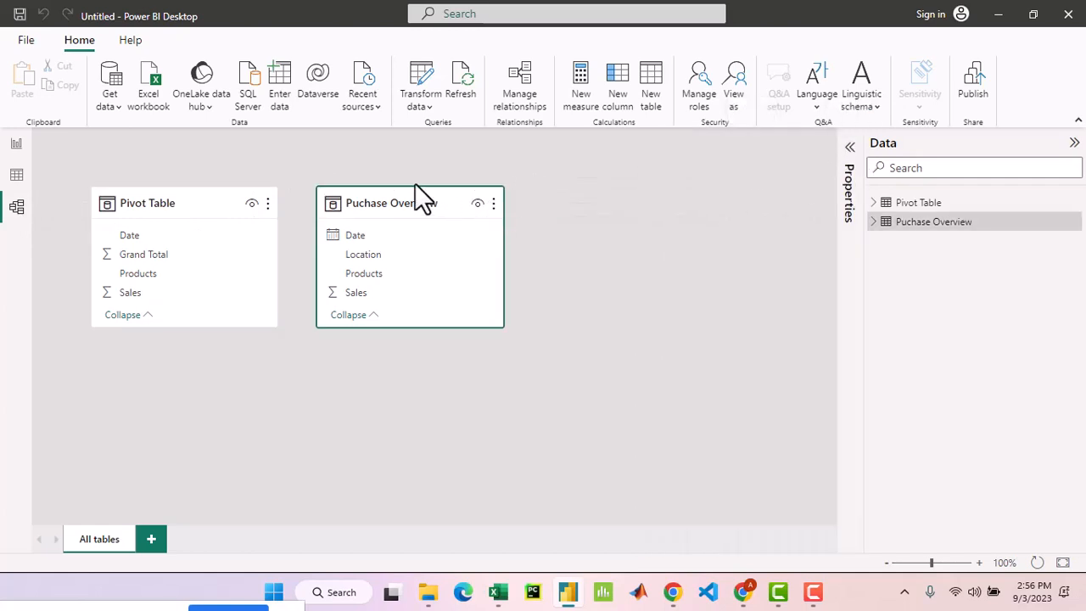
Rearrange the model diagram by moving the Puchase Overview card away from Pivot Table and shifting the Pivot Table card slightly toward it.
left_click_drag(450, 192, 573, 197)
left_click(200, 192)
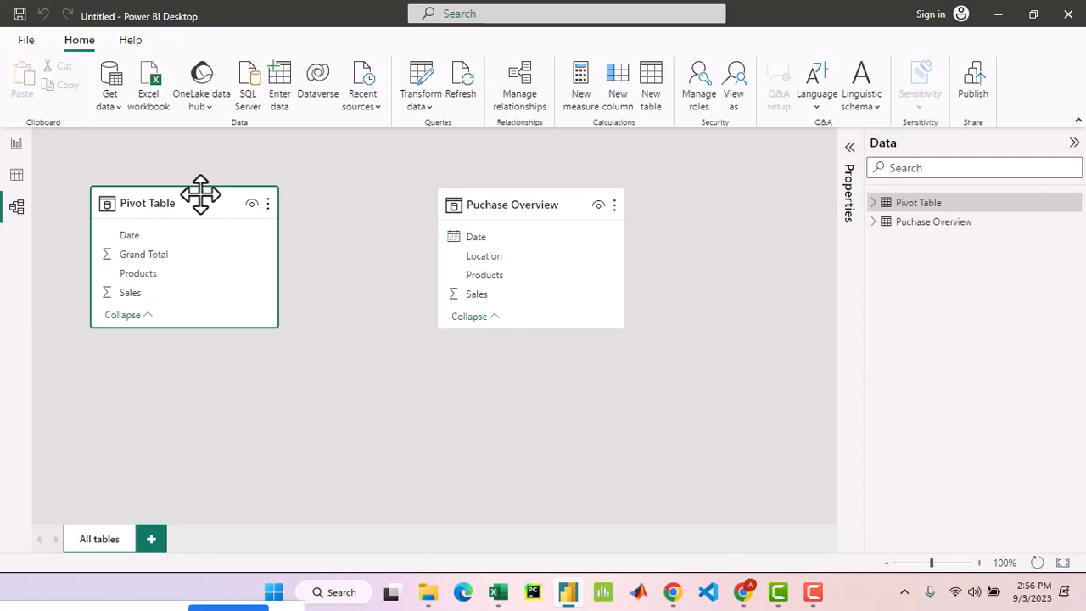
left_click_drag(208, 191, 255, 185)
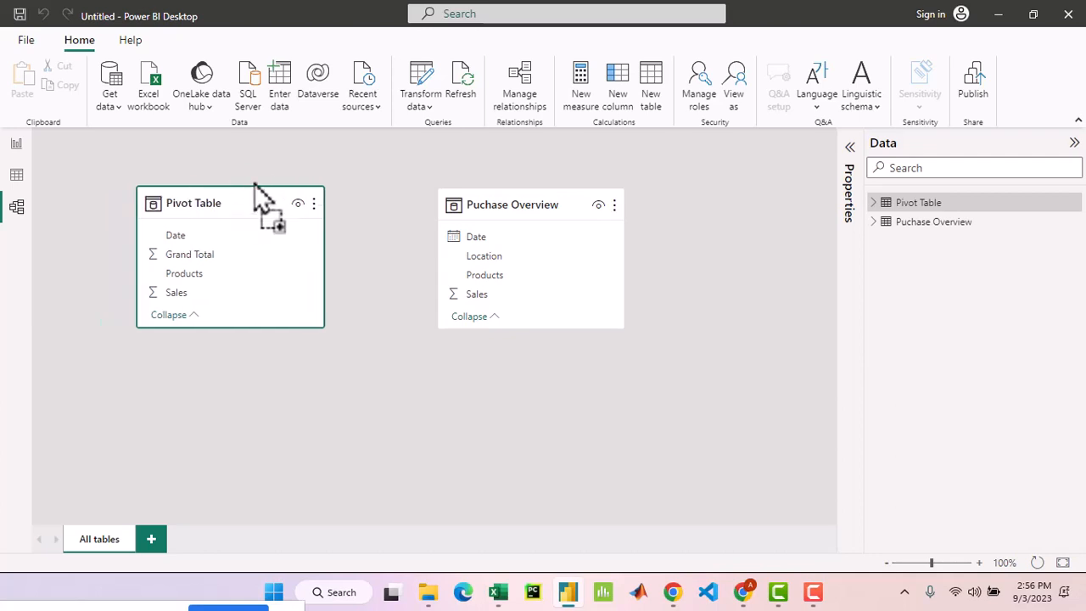
left_click(561, 197)
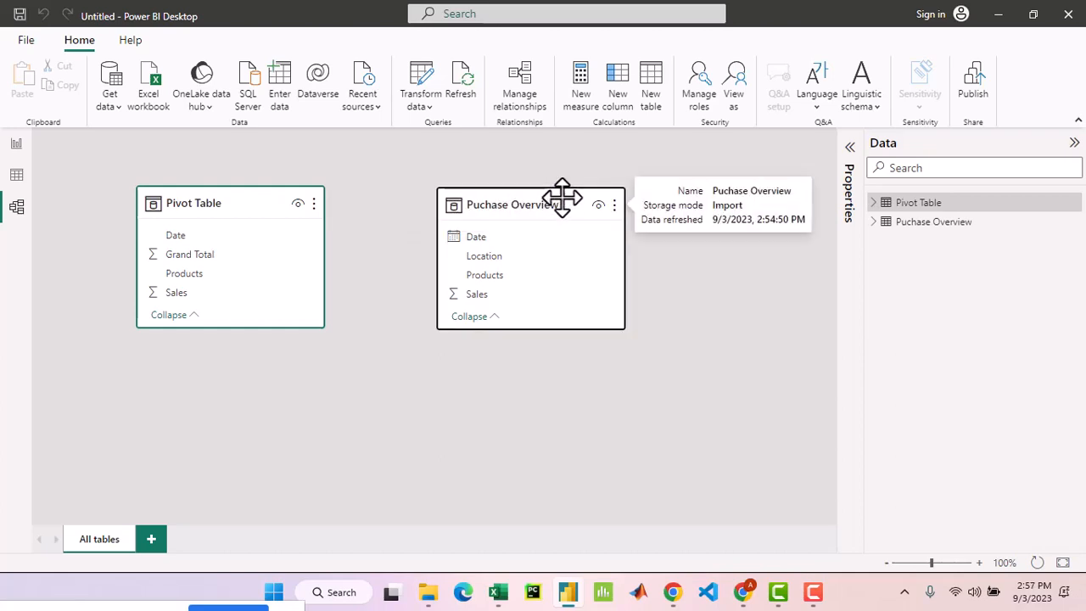
left_click(244, 190)
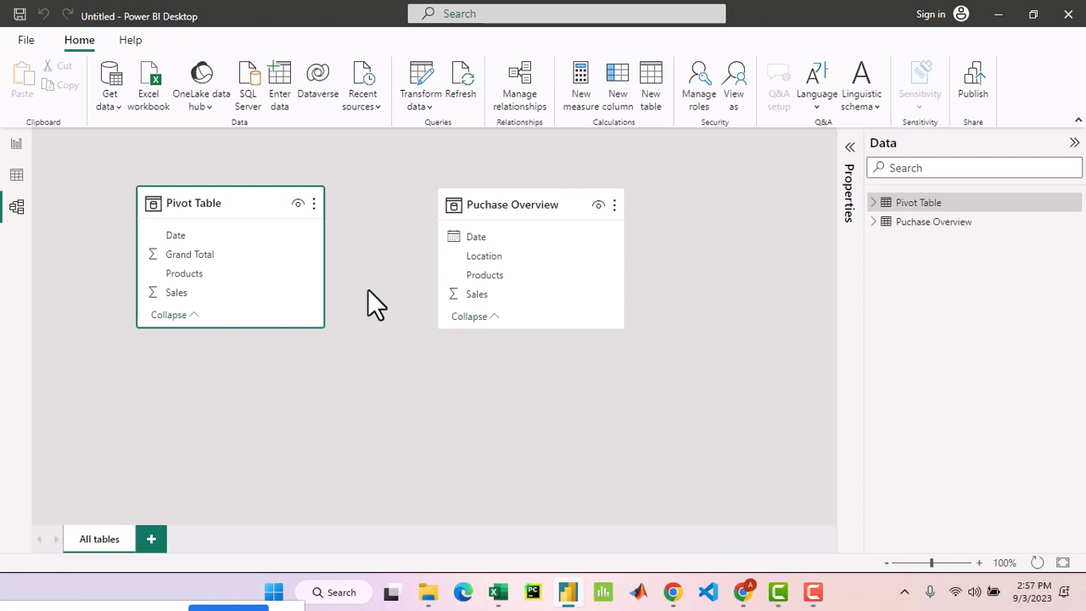
left_click(561, 204)
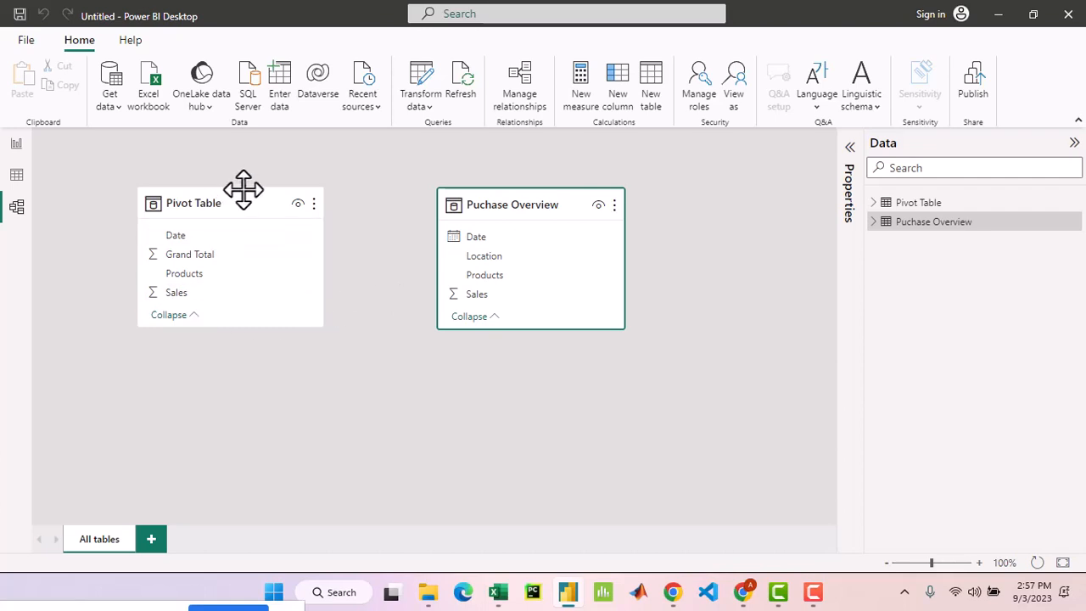
mouse_move(312, 293)
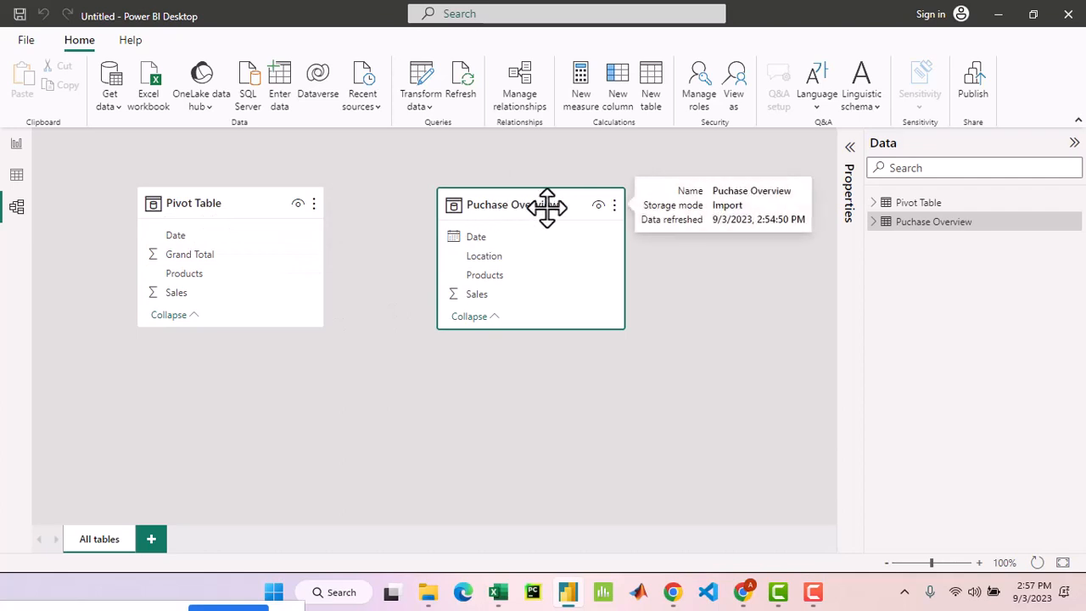
Check the distinct Products values of the Pivot Table in table view using the column's filter list, leaving the filter unchanged.
left_click(16, 177)
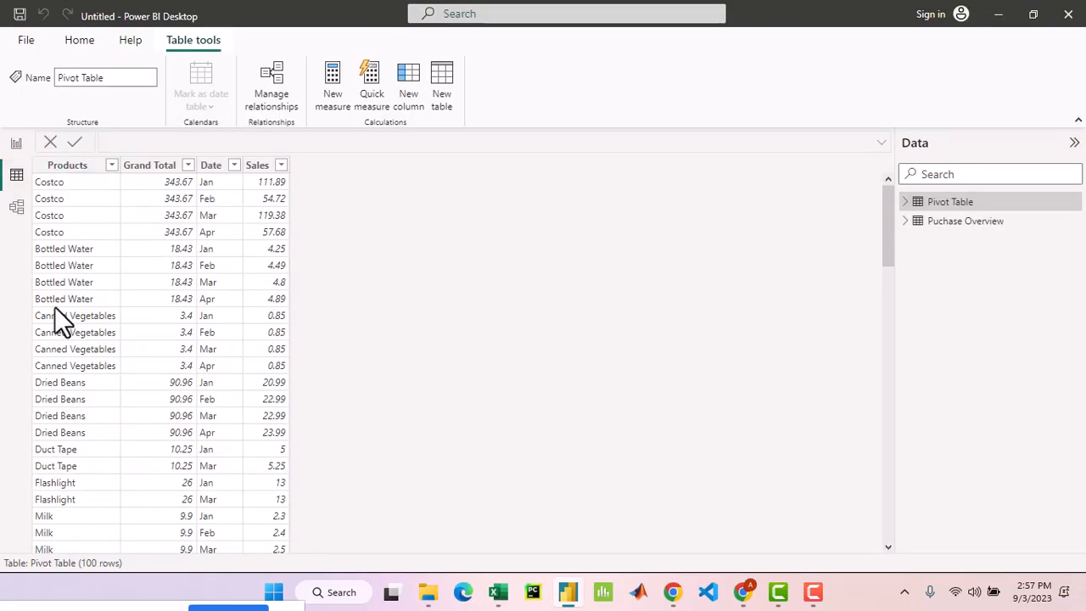
scroll(54, 306, "up", 2)
left_click(106, 164)
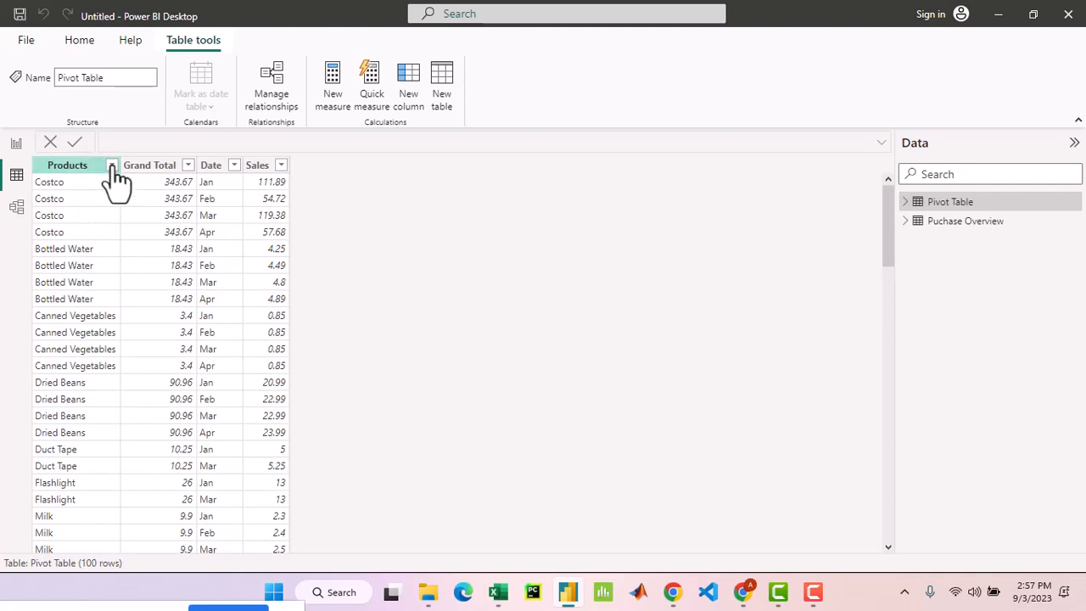
left_click(112, 167)
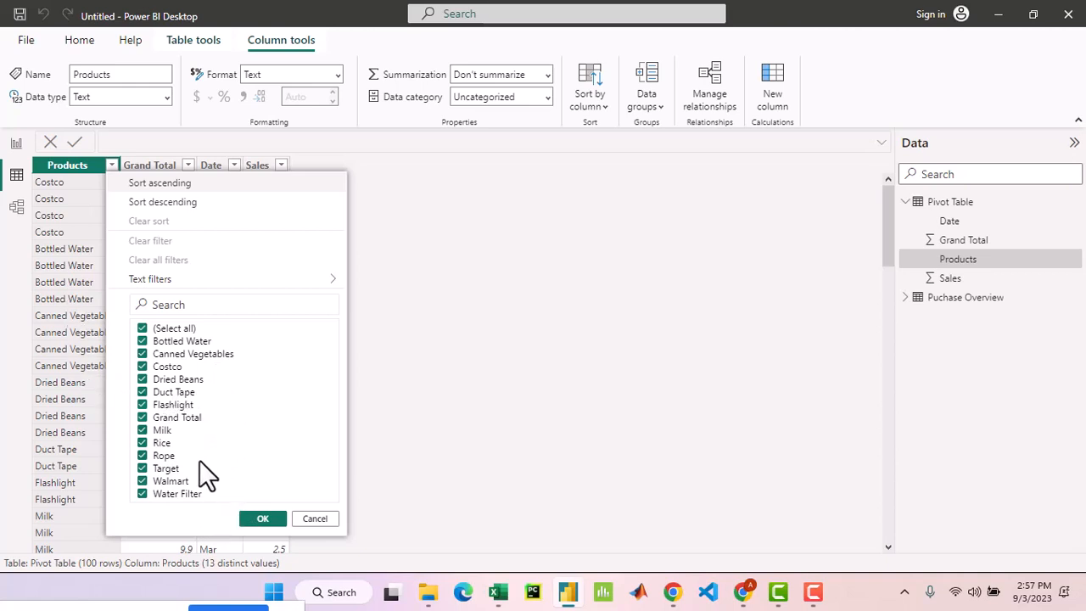
left_click(404, 372)
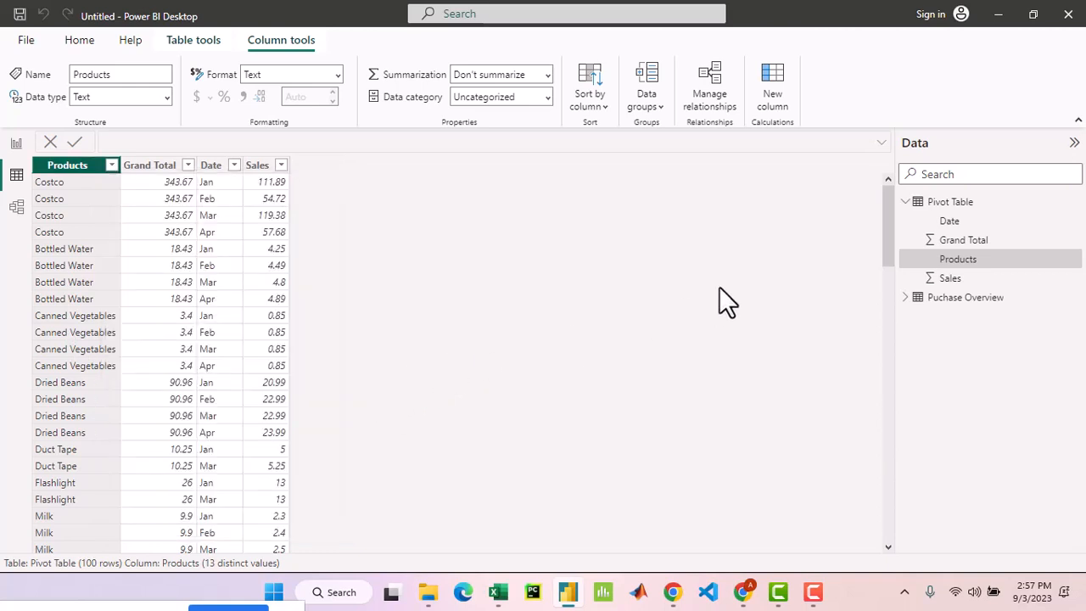
Look through the Products column of the Puchase Overview table from the first to the last rows.
left_click(919, 299)
left_click(992, 357)
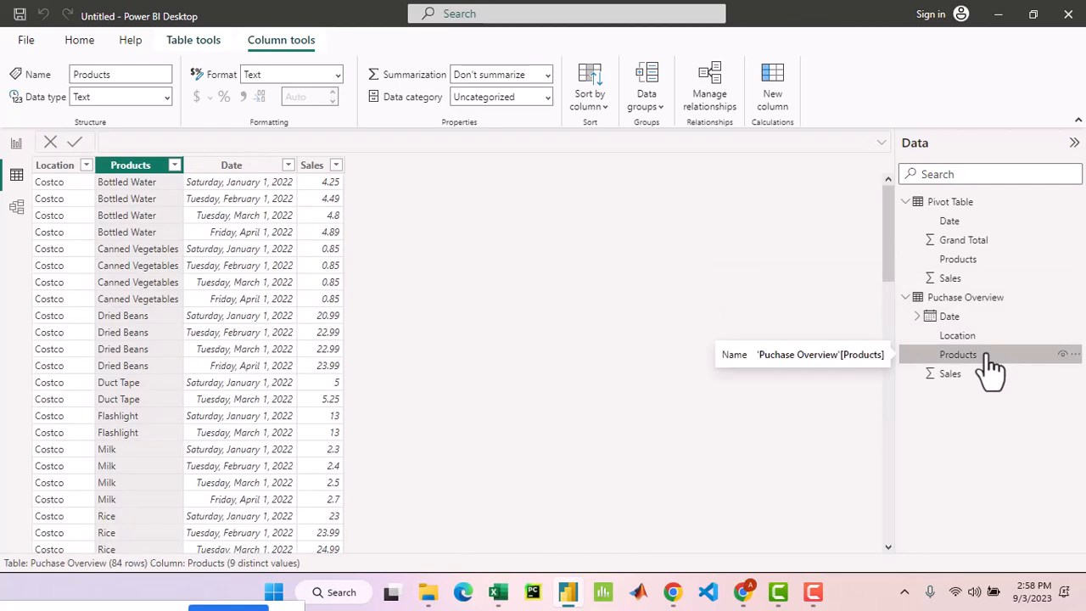
scroll(146, 259, "down", 8)
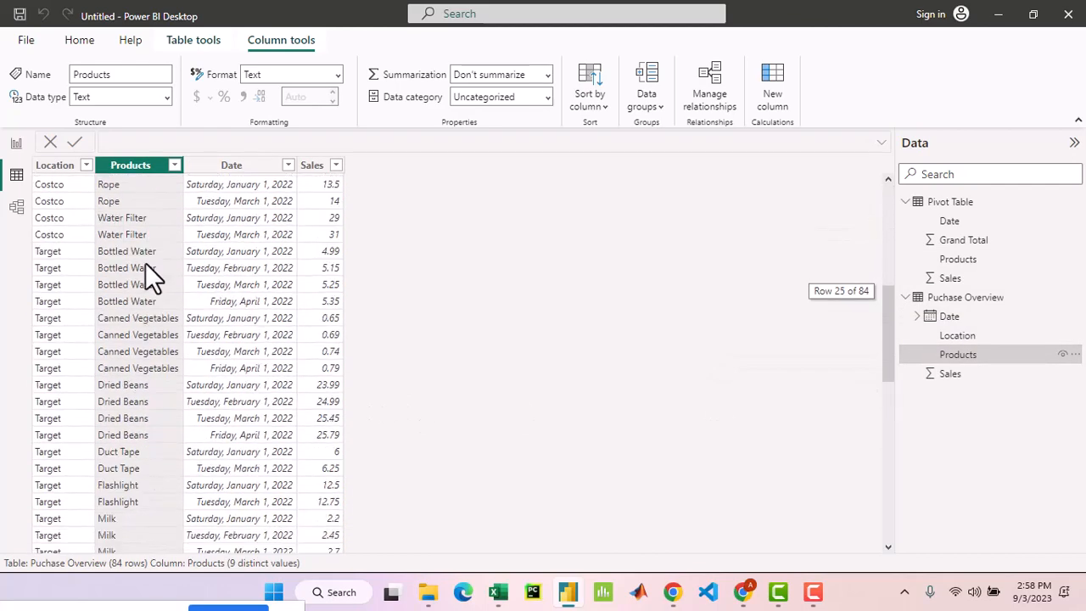
scroll(145, 266, "down", 6)
scroll(147, 267, "down", 6)
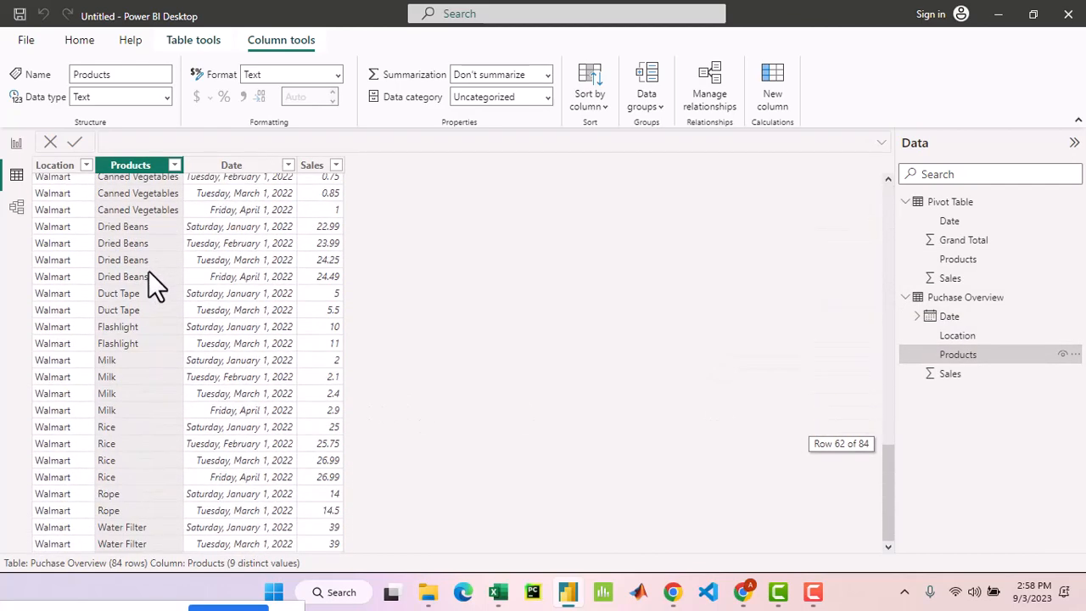
scroll(149, 272, "up", 17)
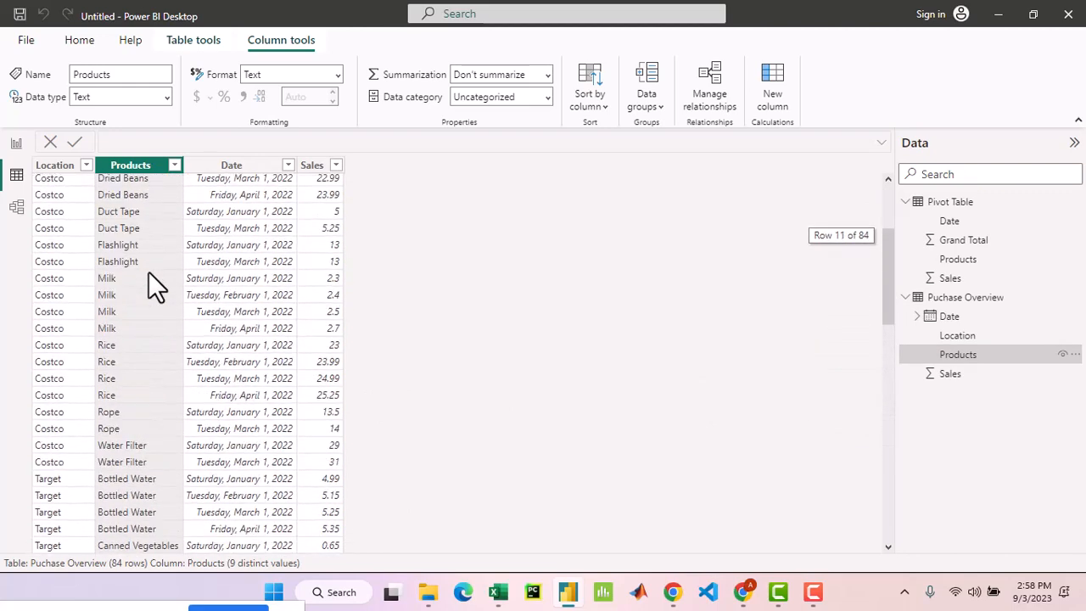
scroll(147, 272, "up", 4)
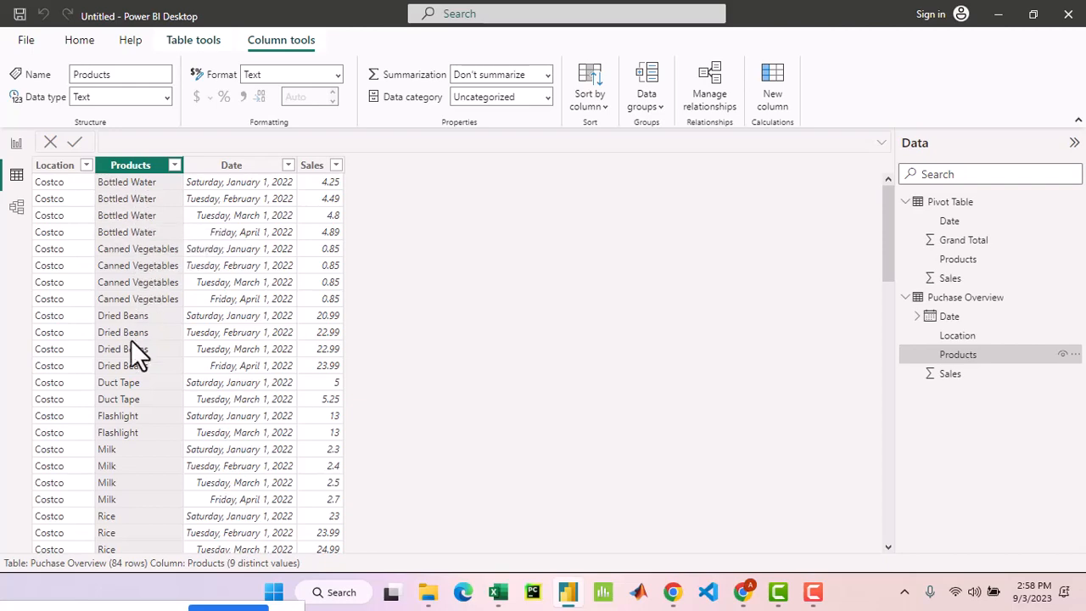
scroll(144, 338, "down", 12)
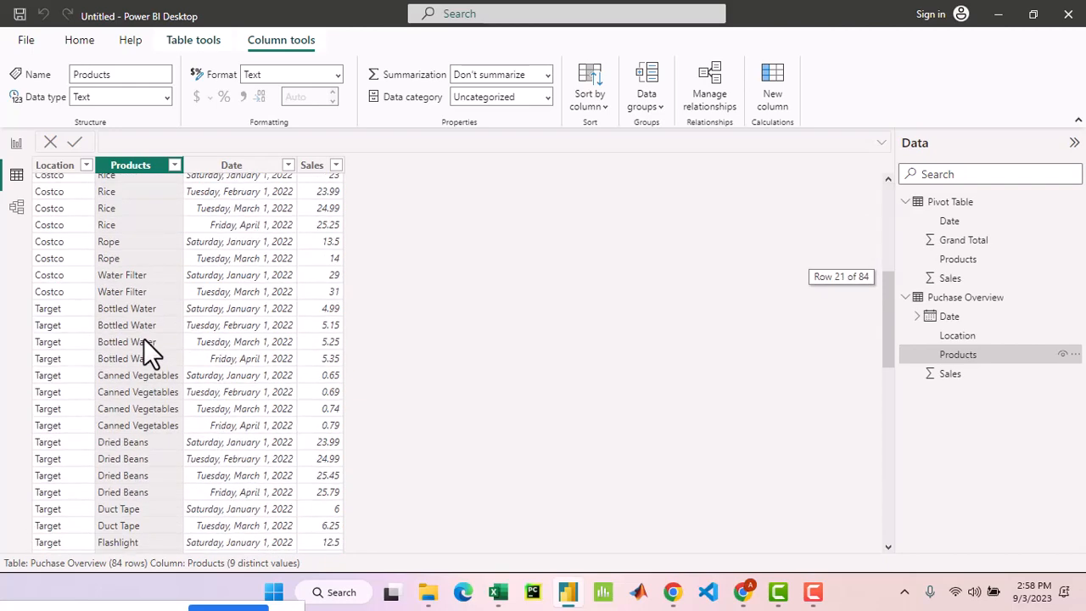
scroll(144, 339, "down", 7)
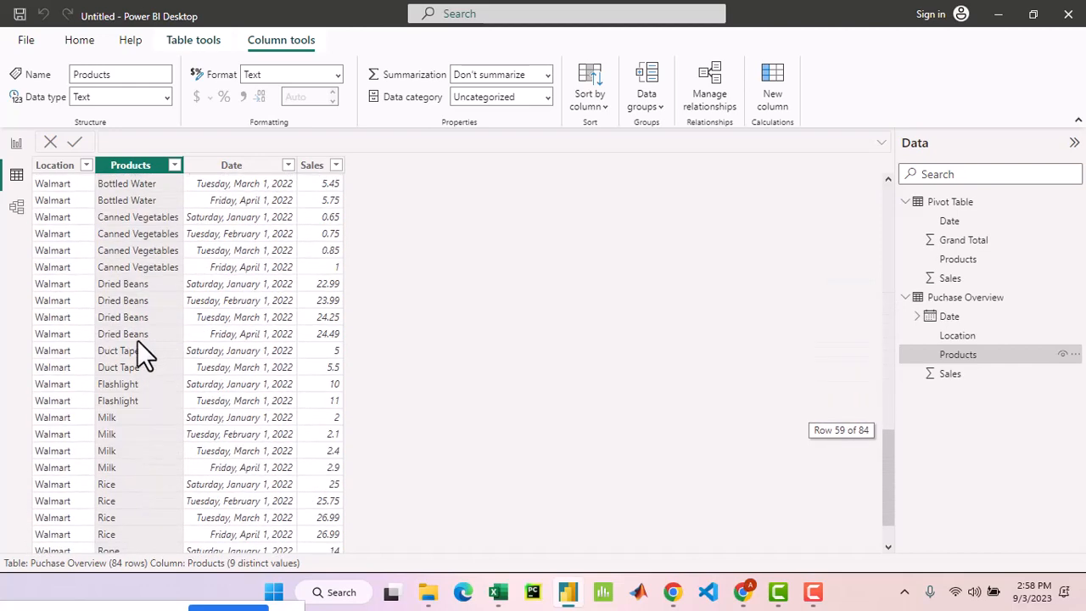
In model view, create an active many-to-many relationship between Pivot Table's Products and Puchase Overview's Location, with cross filter direction Both.
left_click(16, 207)
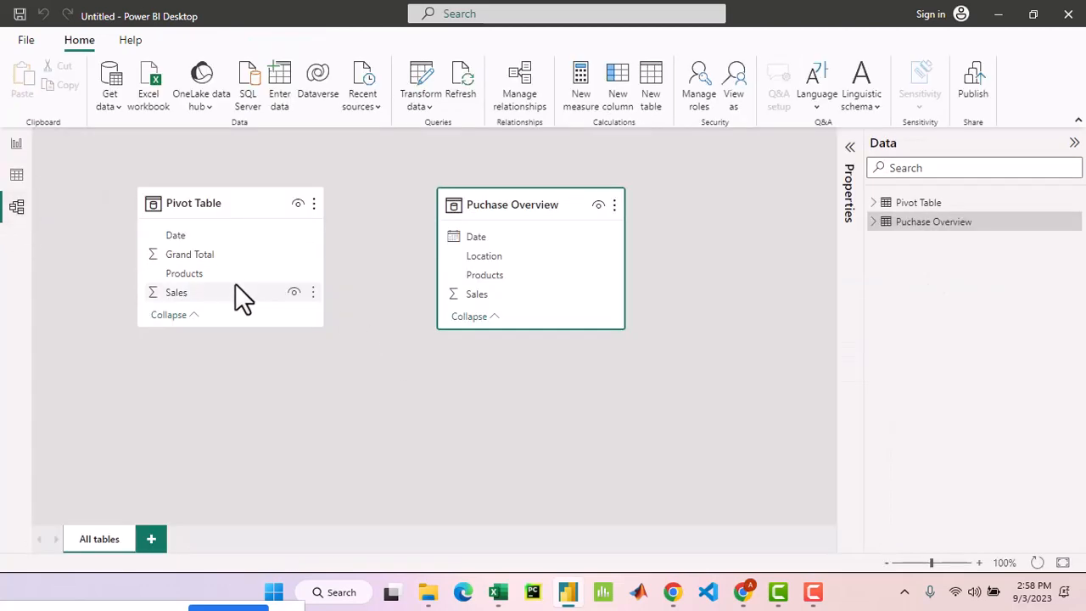
left_click_drag(207, 271, 534, 272)
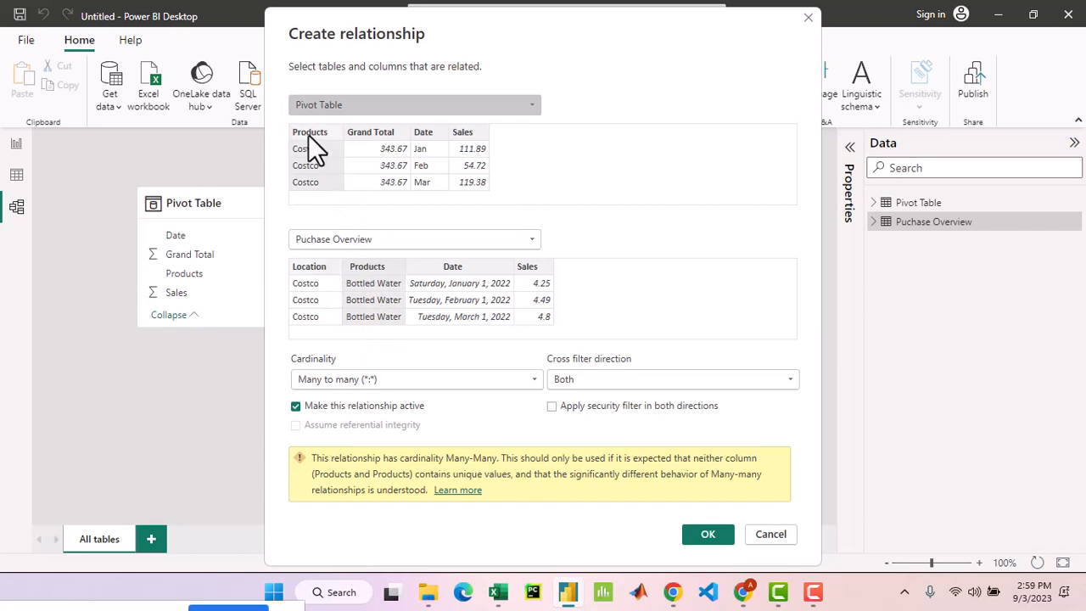
left_click(313, 265)
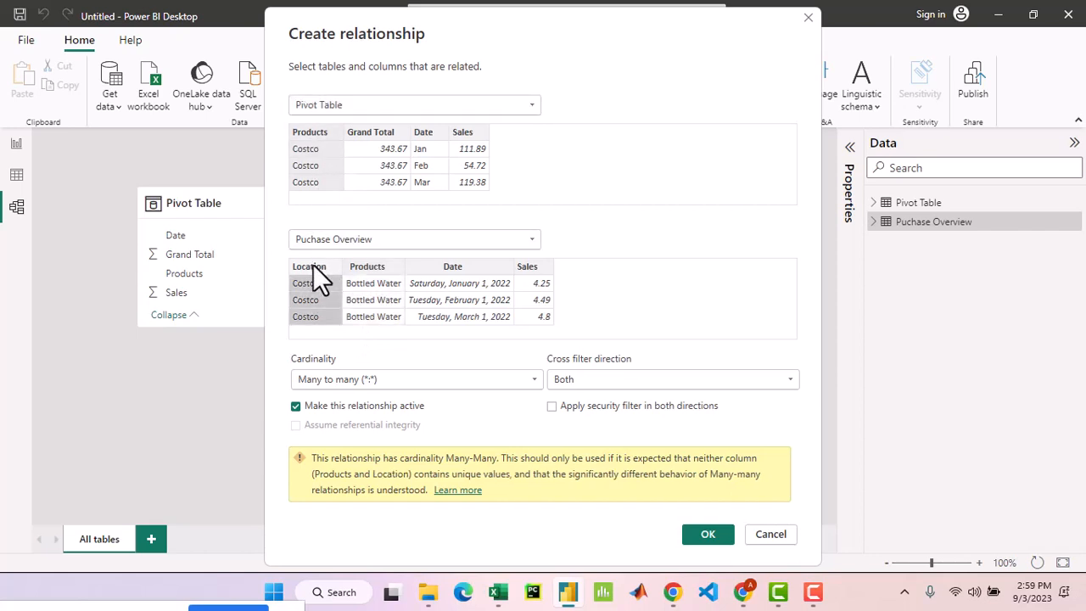
left_click(708, 533)
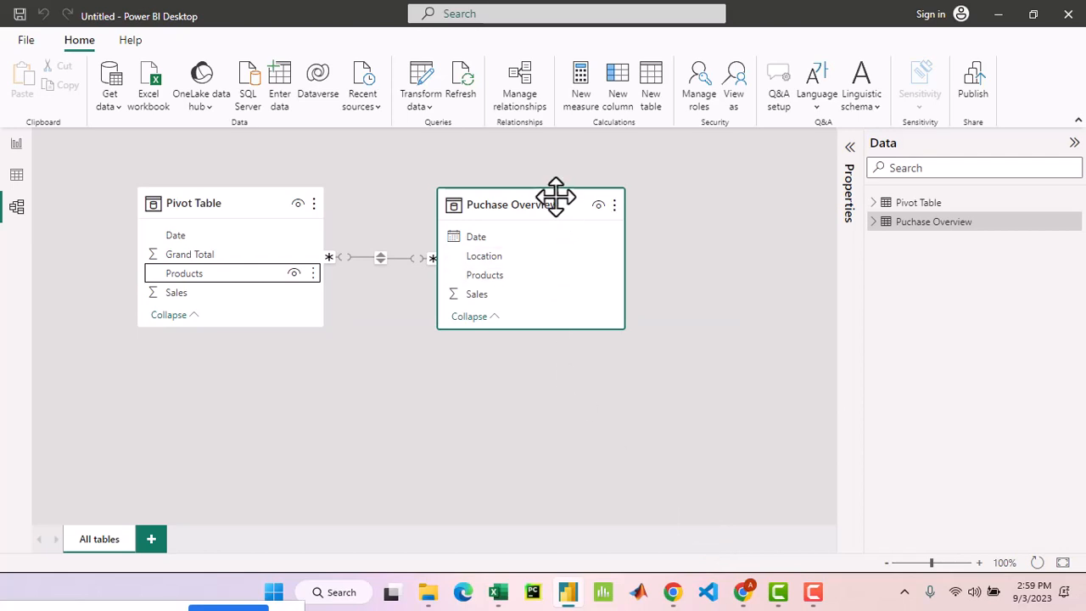
Move the Puchase Overview card diagonally below Pivot Table and select the Products field in each table to compare the linked columns.
left_click_drag(552, 197, 601, 384)
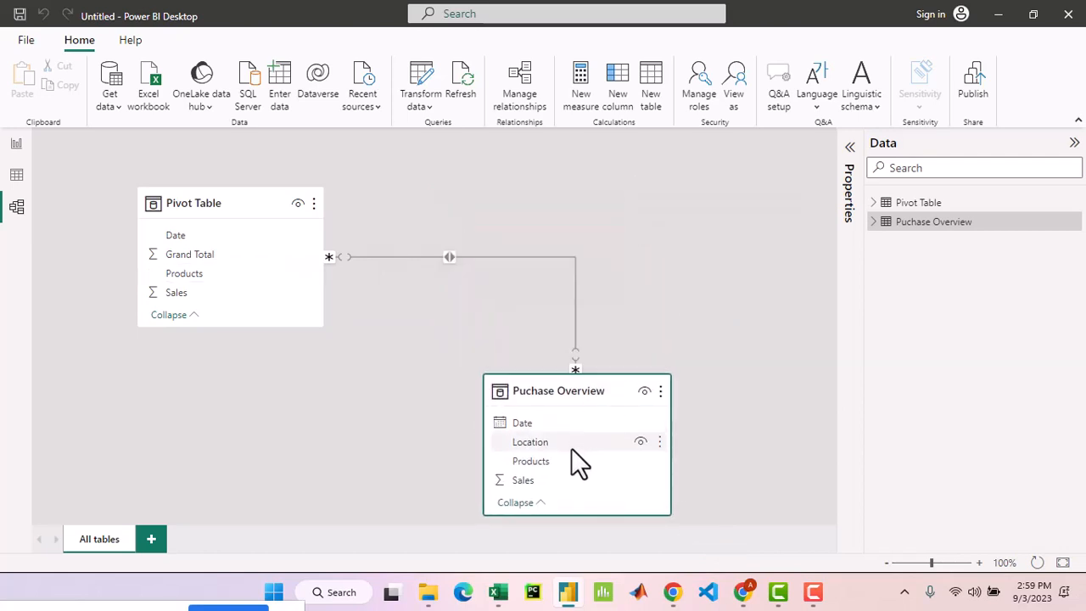
left_click(569, 462)
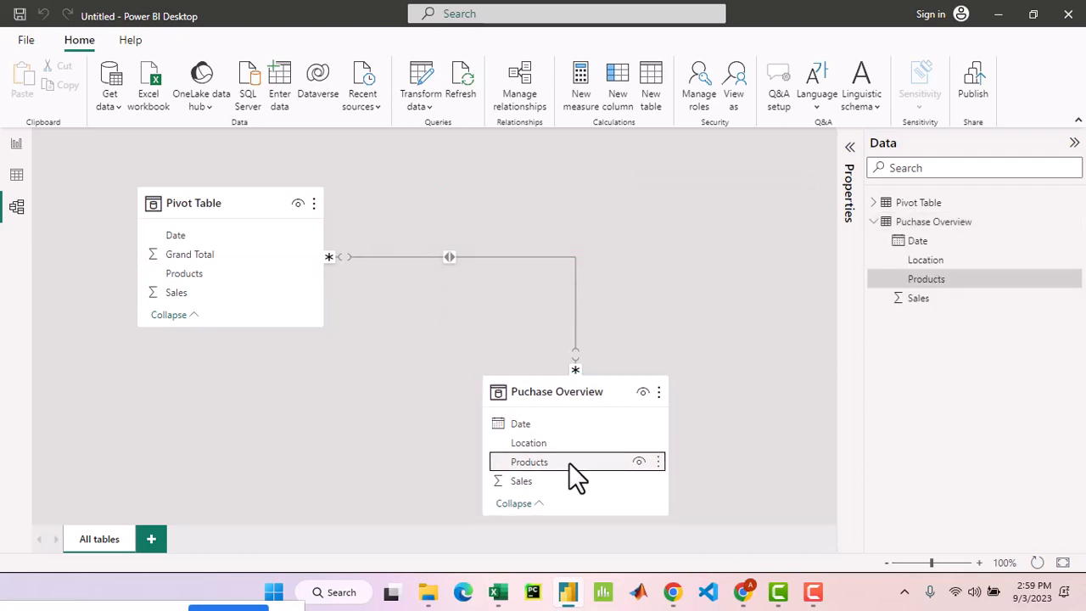
left_click(196, 272)
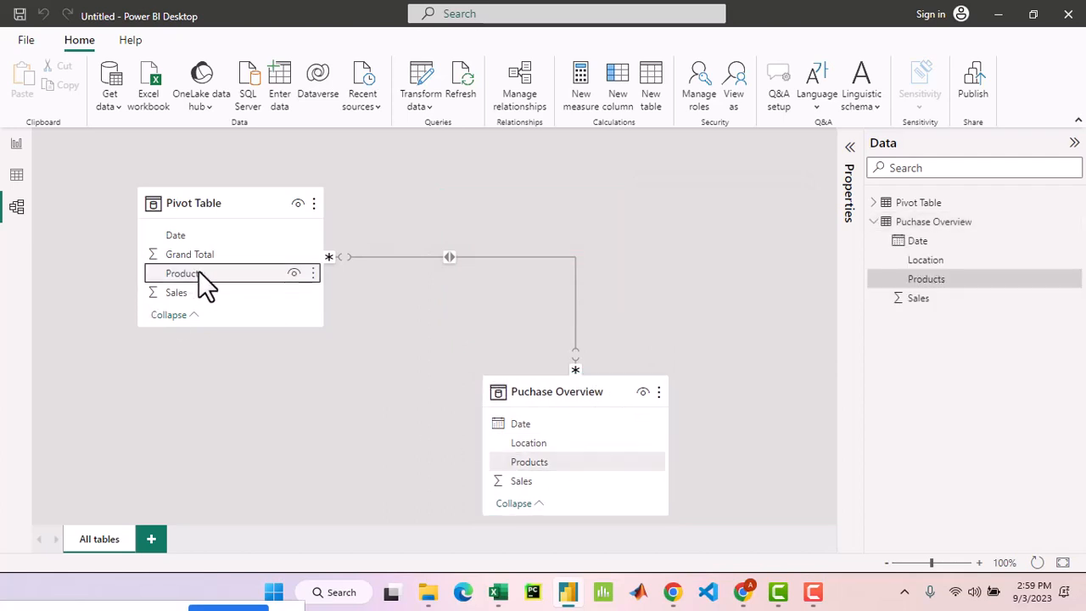
left_click(543, 464)
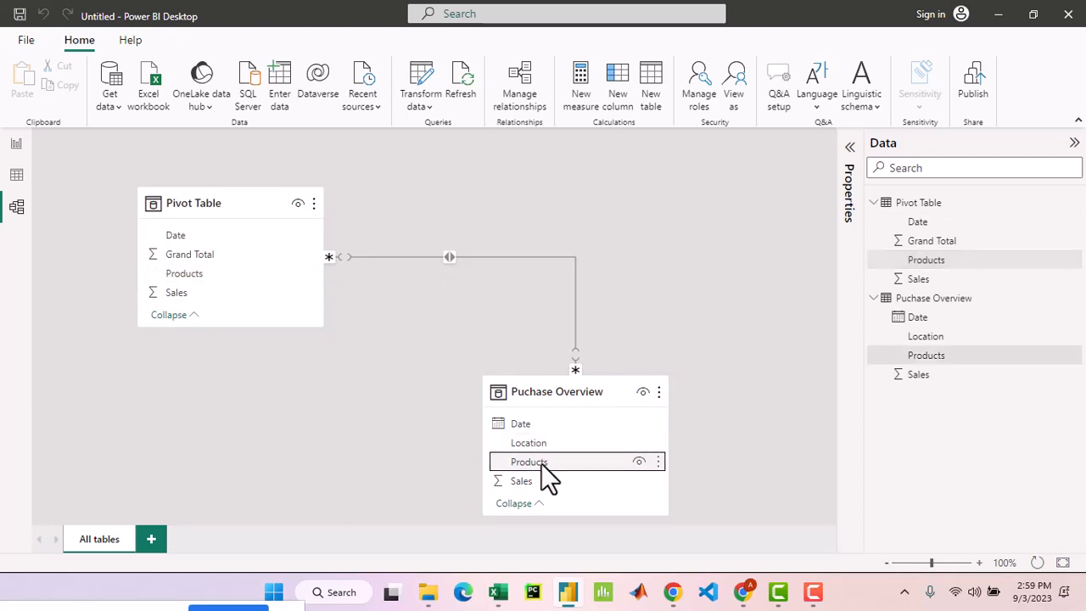
Delete the relationship between Pivot Table and Puchase Overview and move the Puchase Overview card back up beside Pivot Table.
left_click(424, 253)
right_click(424, 253)
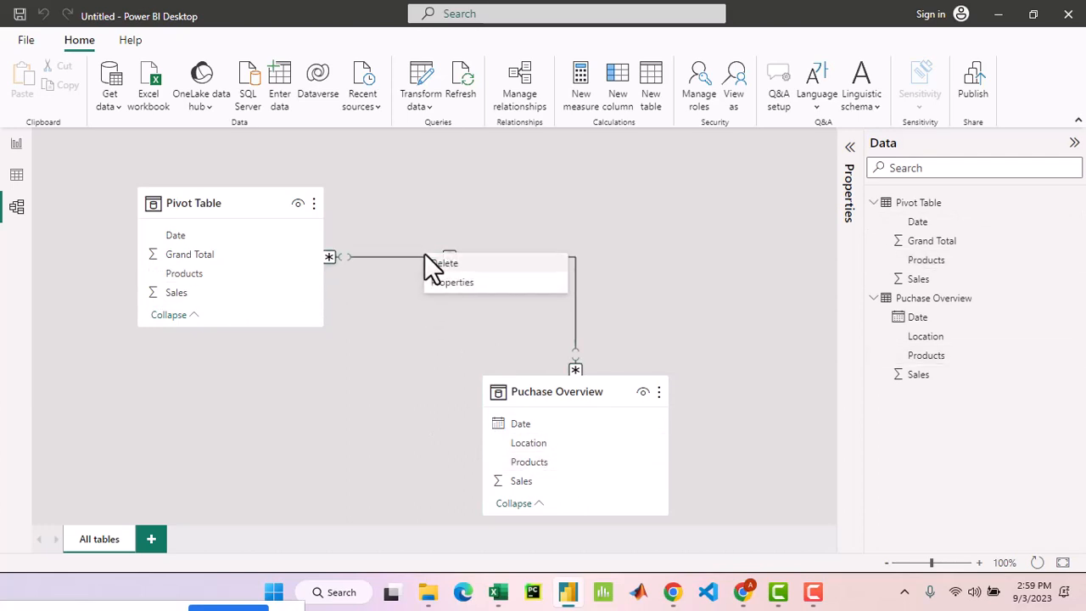
left_click(491, 263)
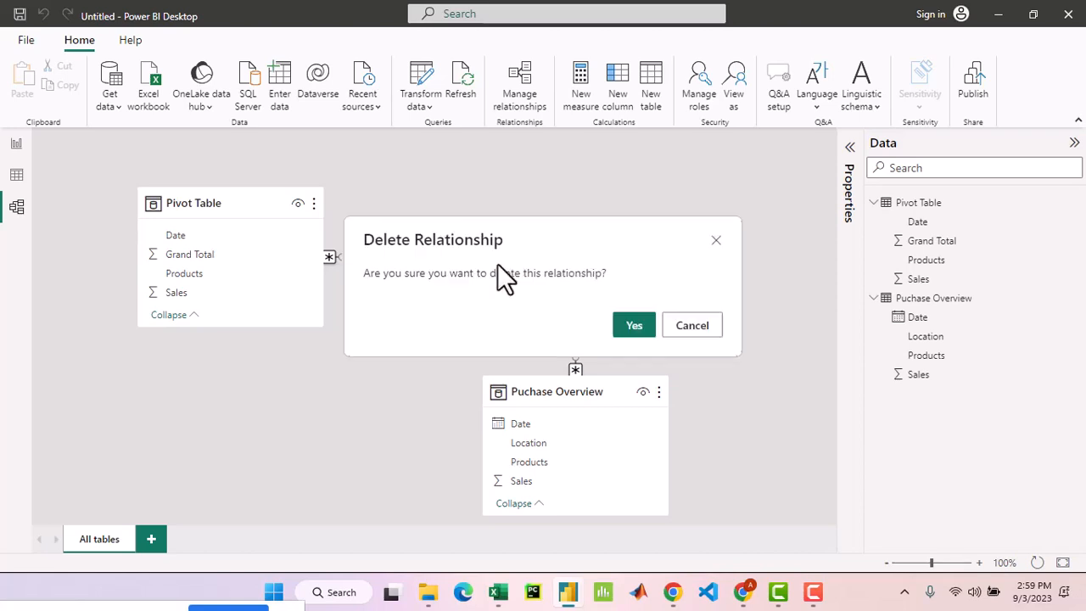
left_click(634, 325)
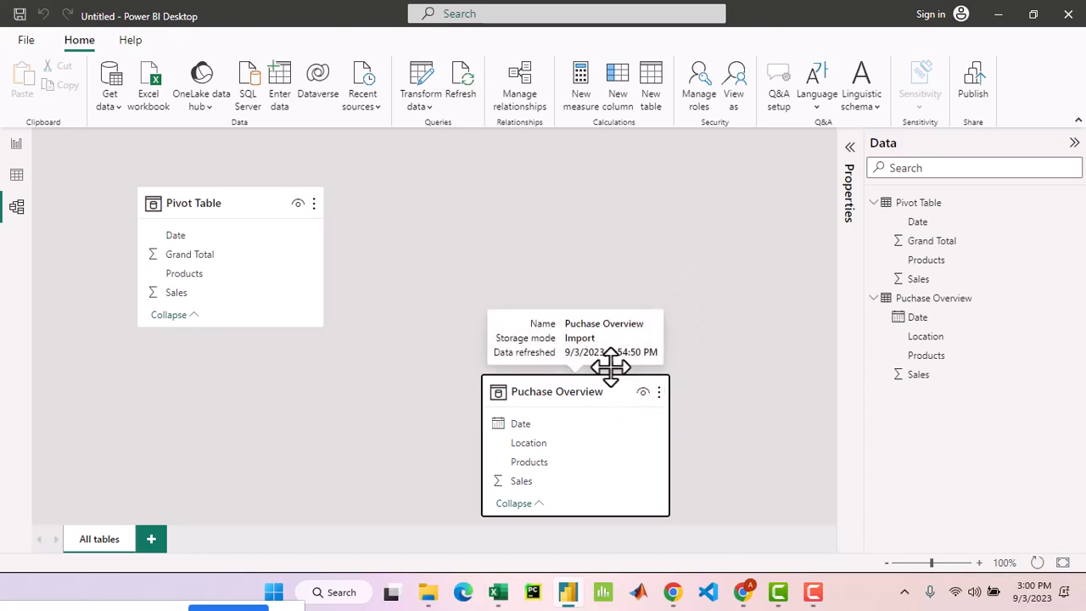
left_click_drag(611, 364, 571, 246)
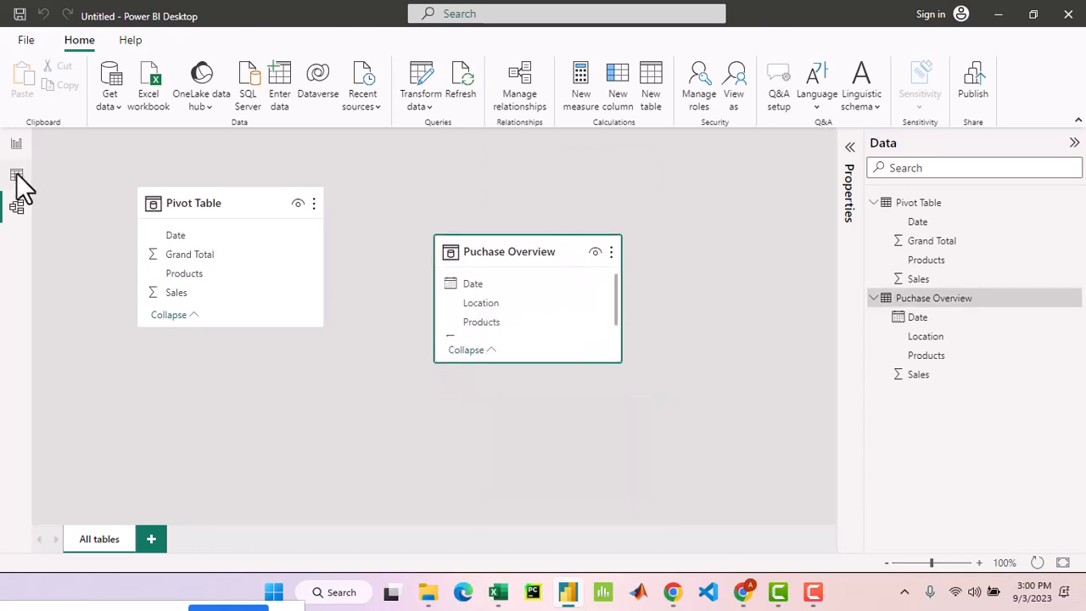
Look over the first rows of the Puchase Overview table in table view.
left_click(16, 176)
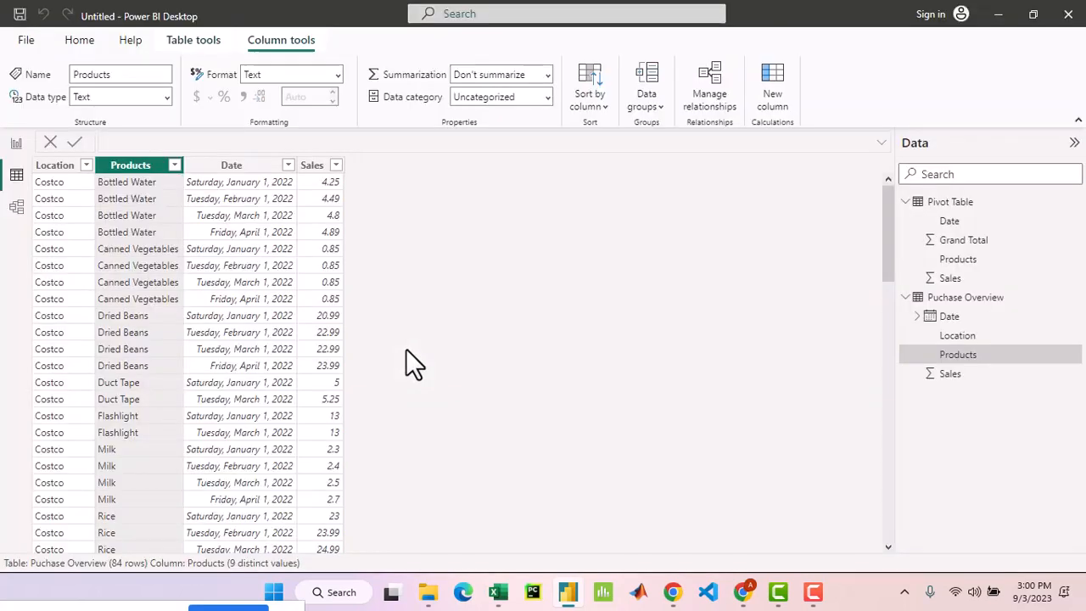
scroll(253, 325, "down", 1)
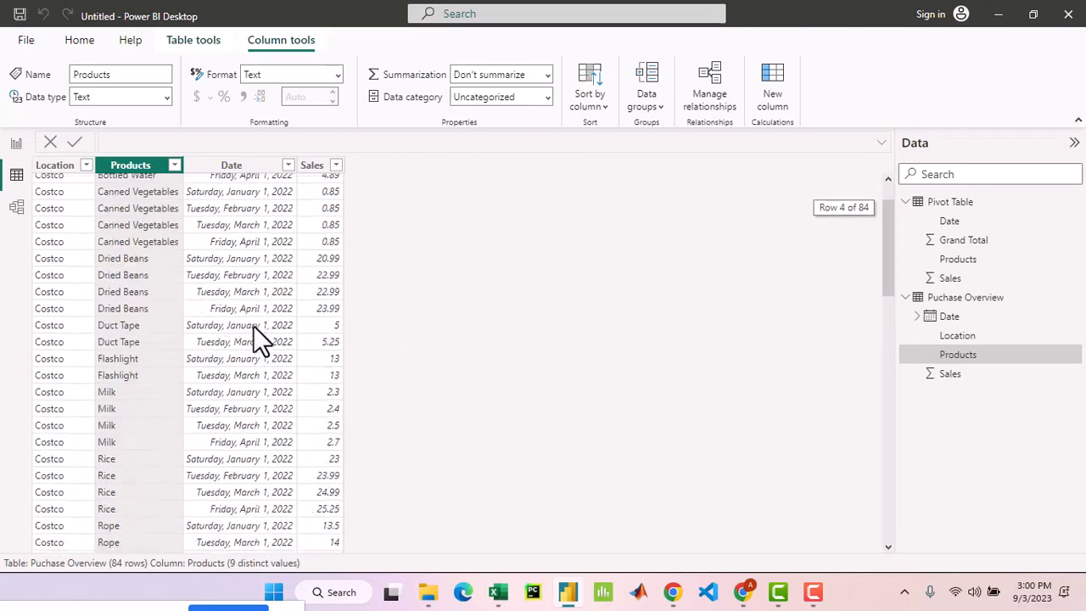
scroll(252, 325, "up", 1)
Return to the empty report page and compare its Format and Build a visual options, ending on Build a visual.
left_click(15, 144)
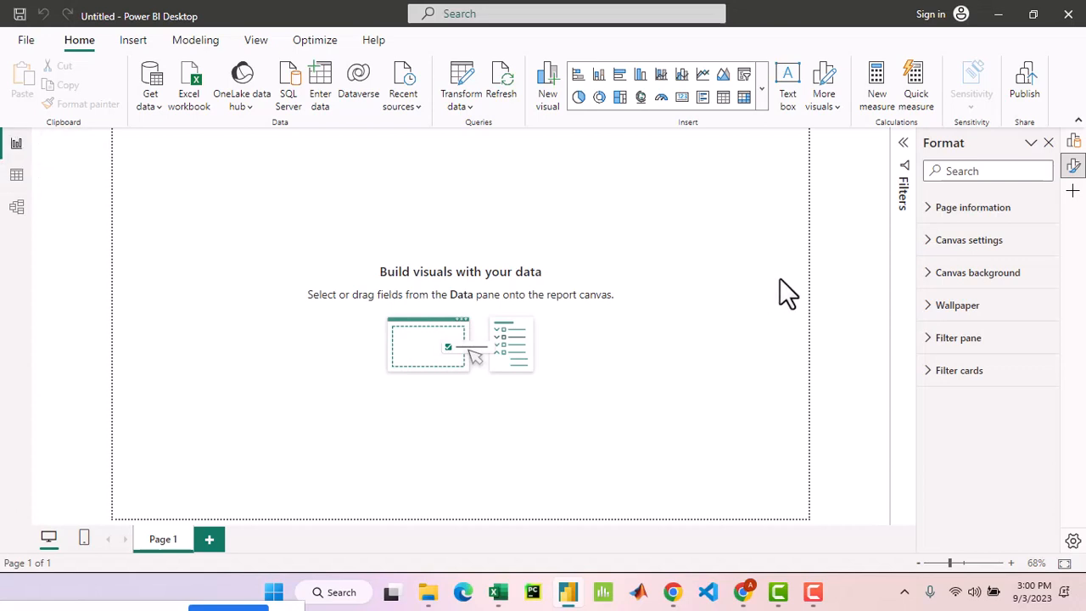
left_click(1076, 168)
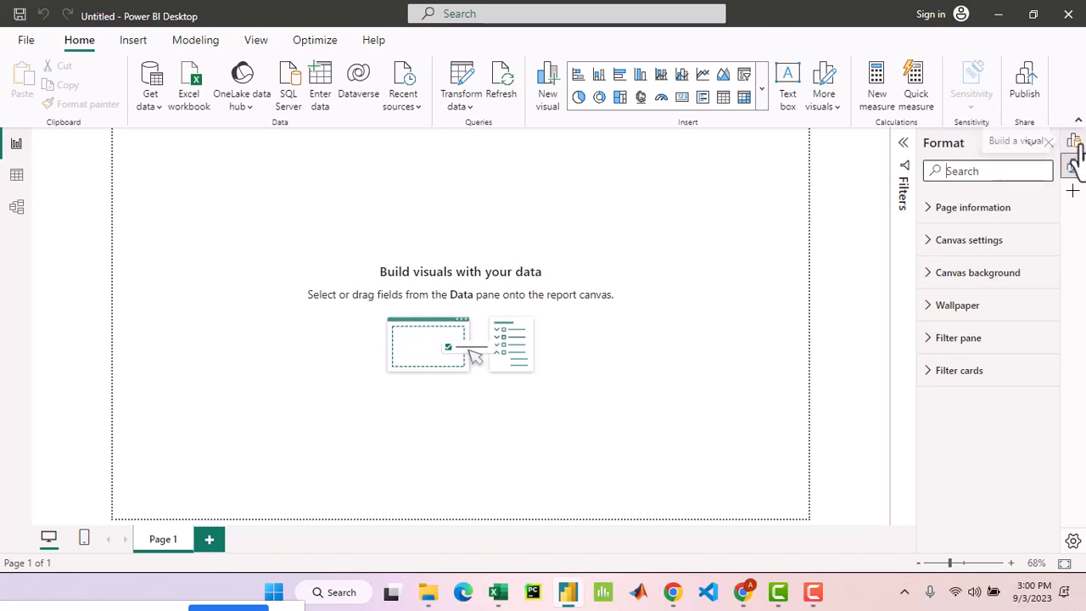
left_click(1074, 143)
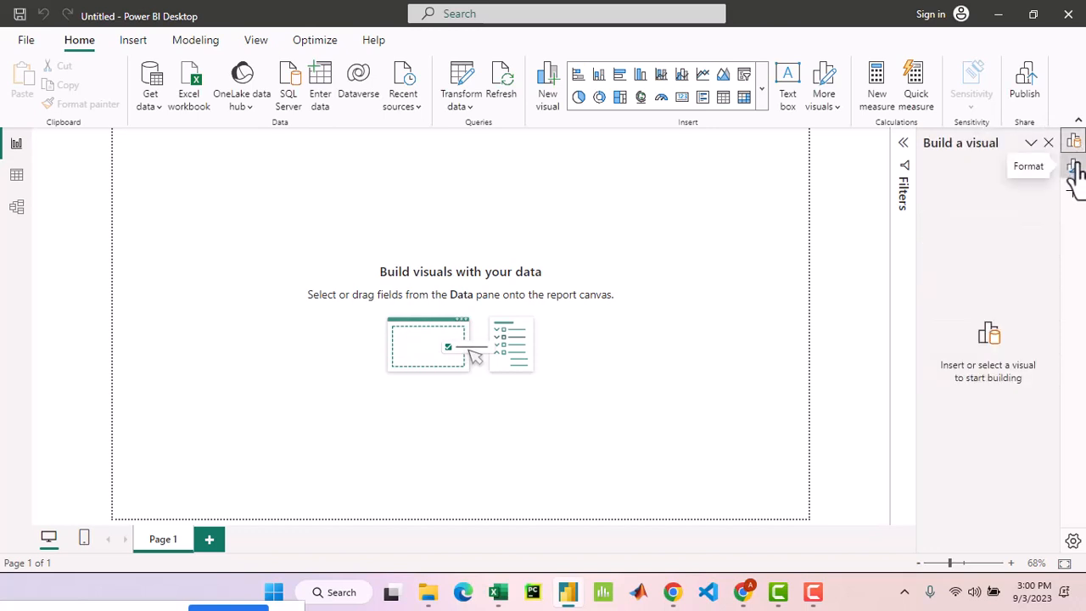
left_click(1074, 166)
left_click(1074, 141)
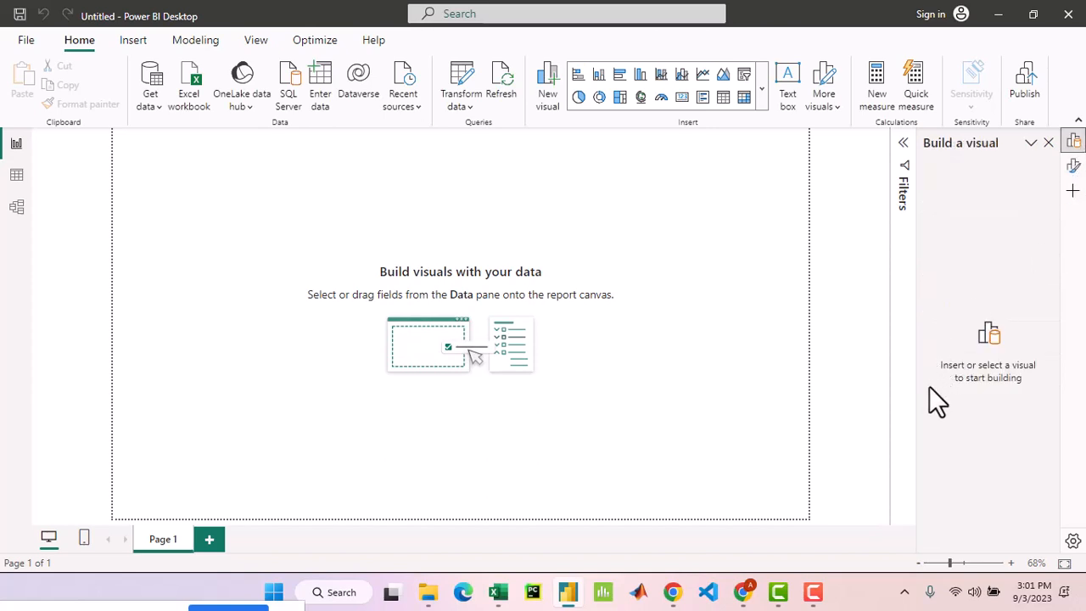
Switch to the Google Meet call in Chrome.
left_click(744, 589)
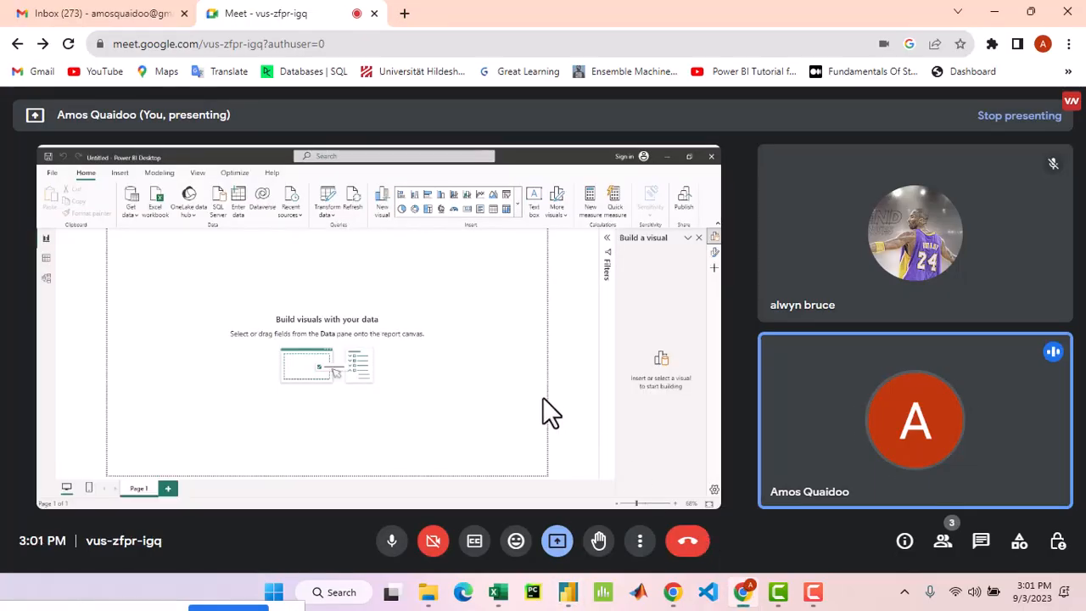
mouse_move(516, 407)
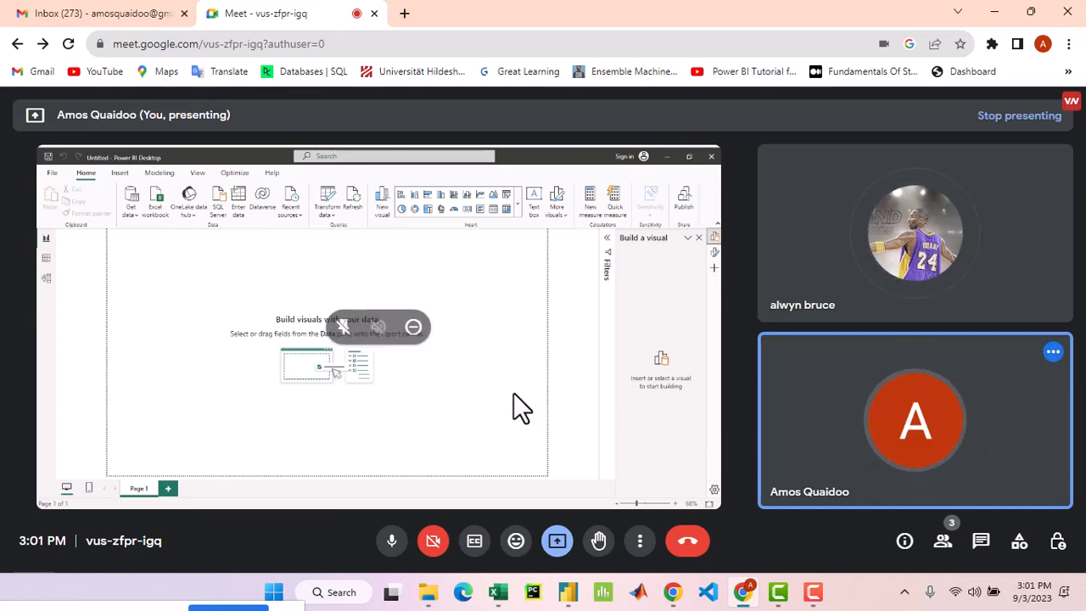